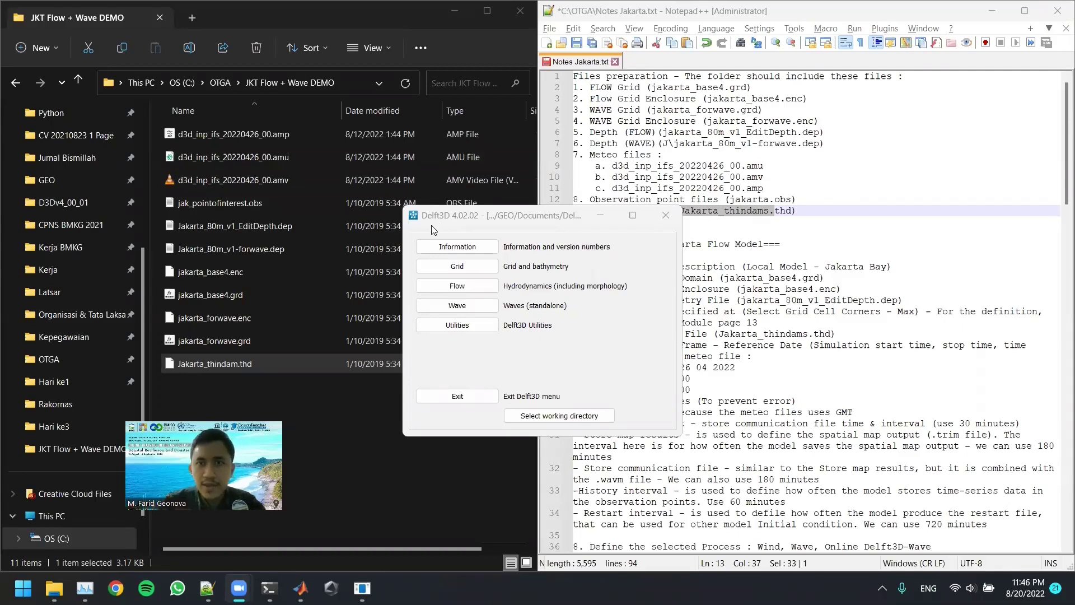
Hide the Delft3D menu and match jakarta_base4.grd and jakarta_forwave.grd to the grid entries in the notes.
left_click(474, 215)
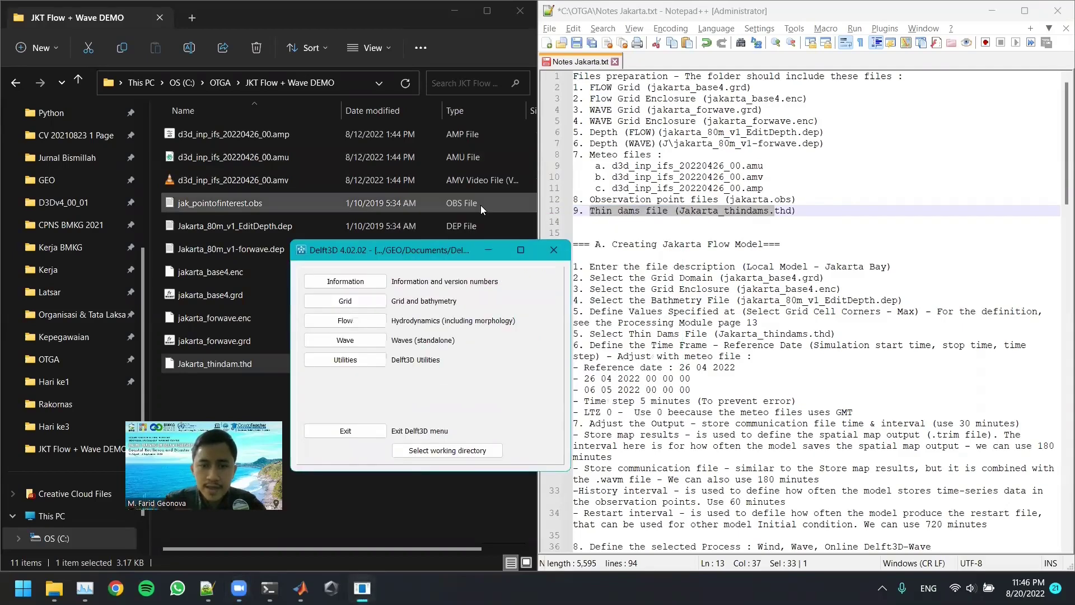
left_click(633, 165)
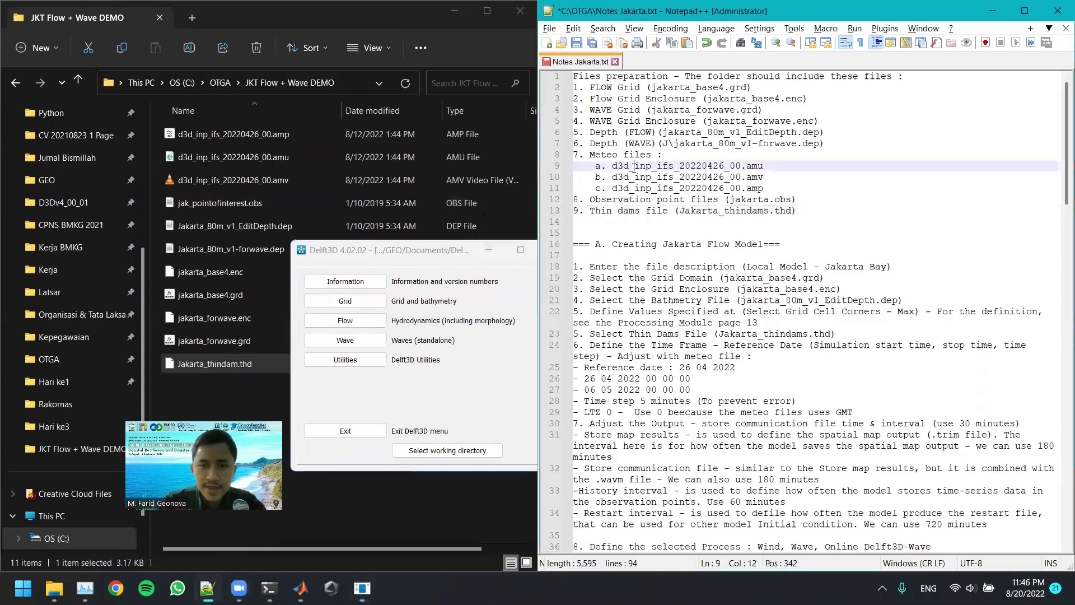
left_click(487, 251)
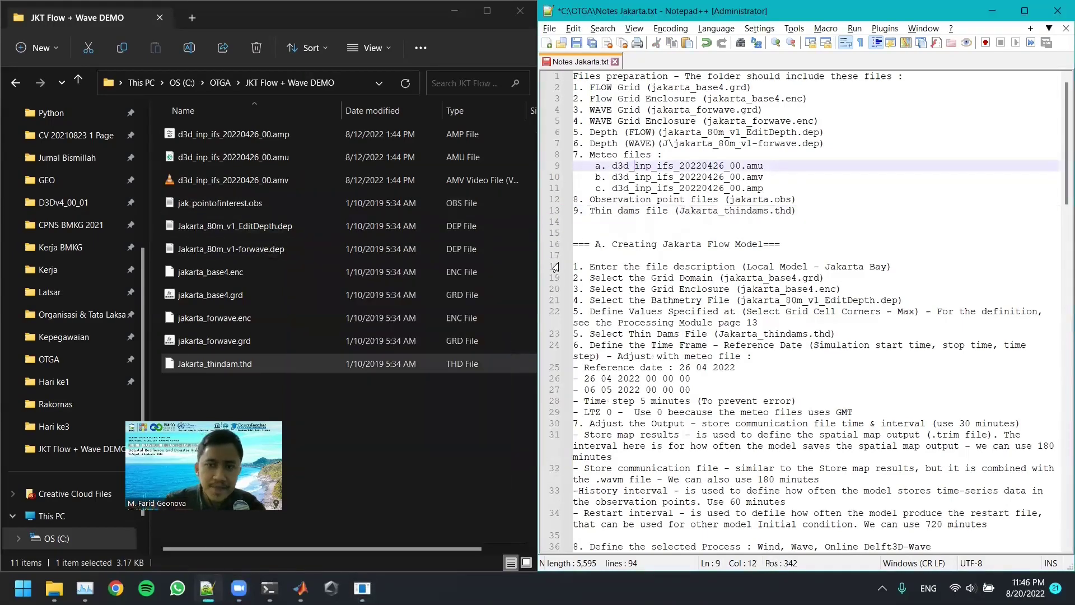
left_click(591, 88)
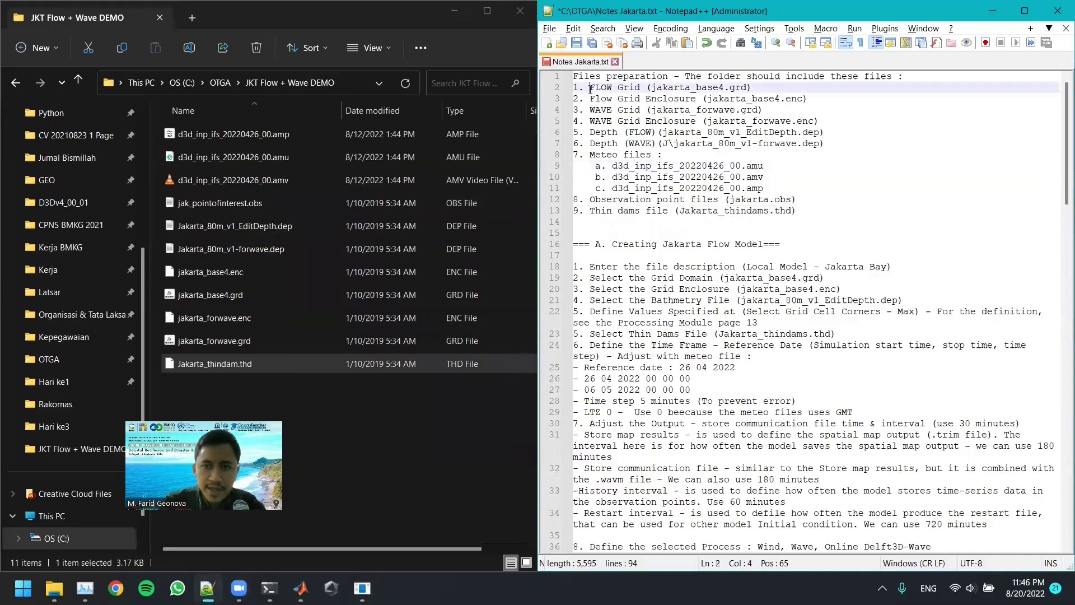
left_click(627, 88)
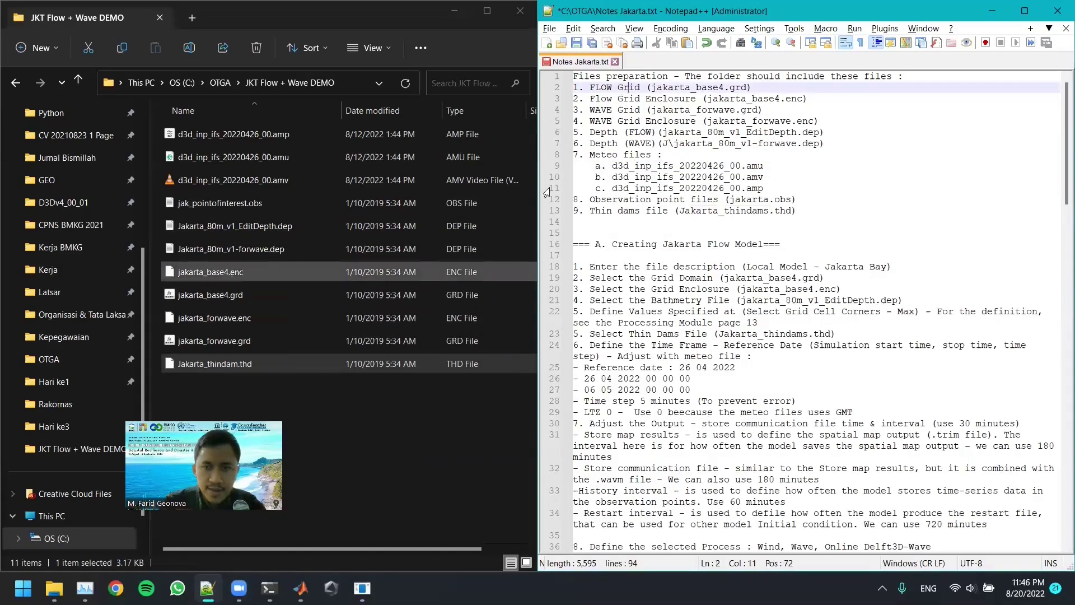
left_click(210, 295)
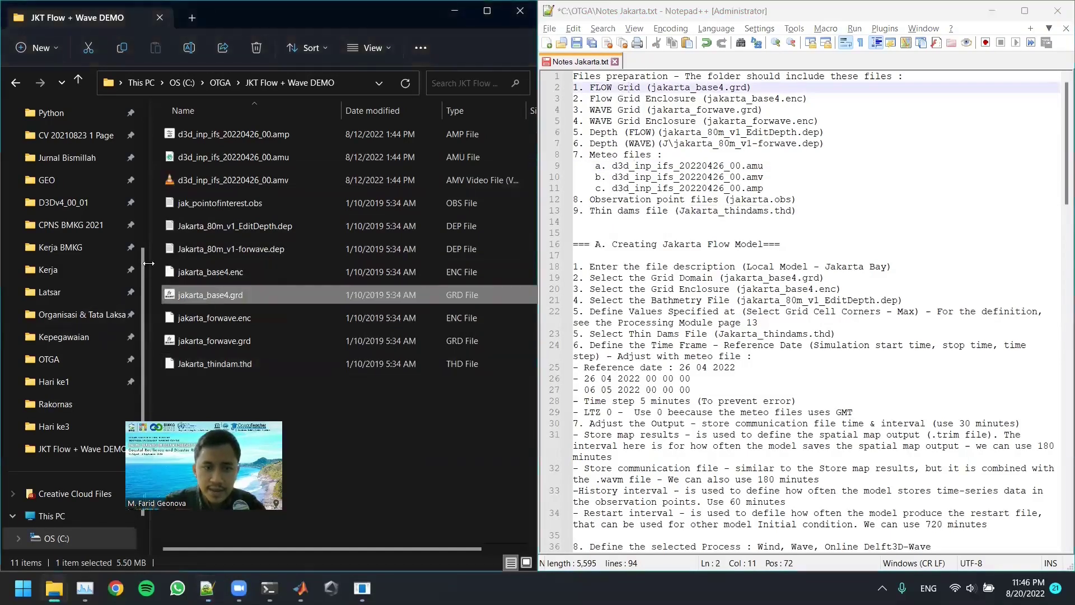
left_click_drag(590, 111, 662, 110)
left_click(264, 345)
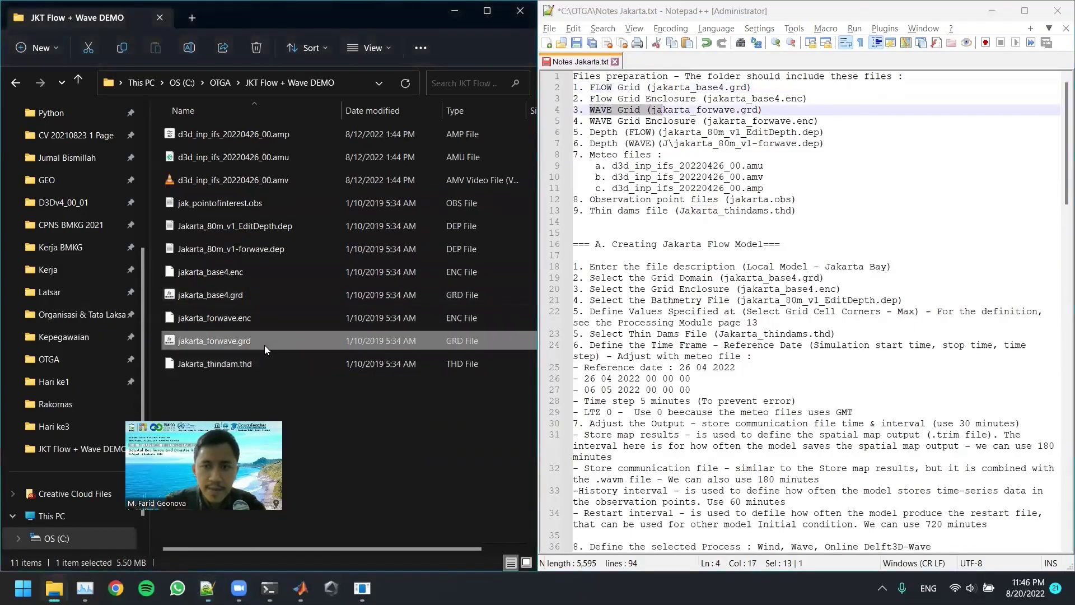
Confirm the depth files Jakarta_80m_v1_EditDepth.dep and Jakarta_80m_v1-forwave.dep against the notes.
left_click_drag(590, 131, 599, 135)
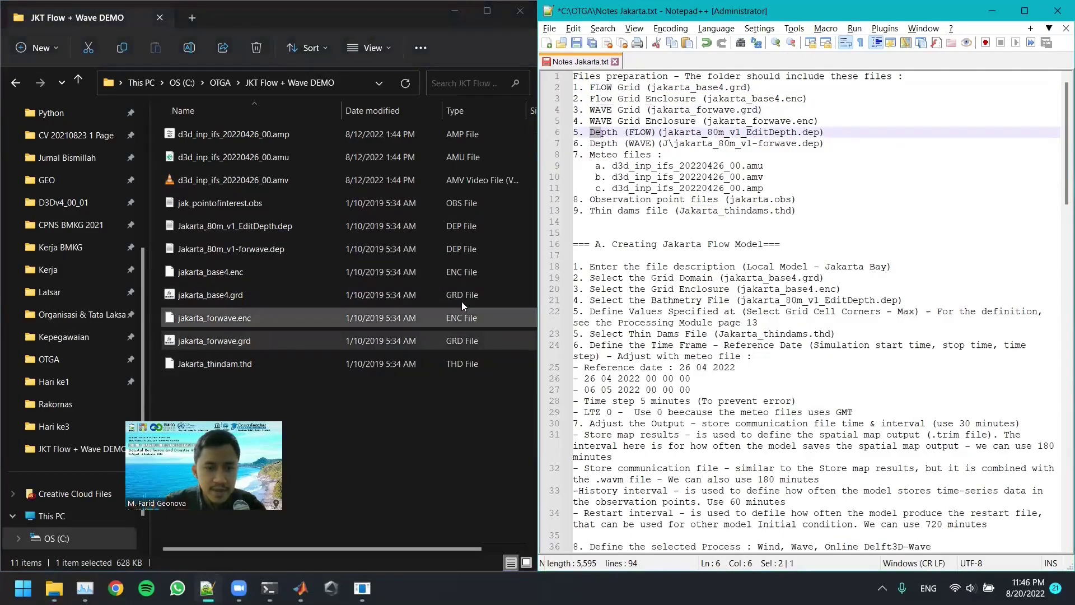
left_click(656, 132)
left_click_drag(630, 132, 795, 136)
left_click(515, 226)
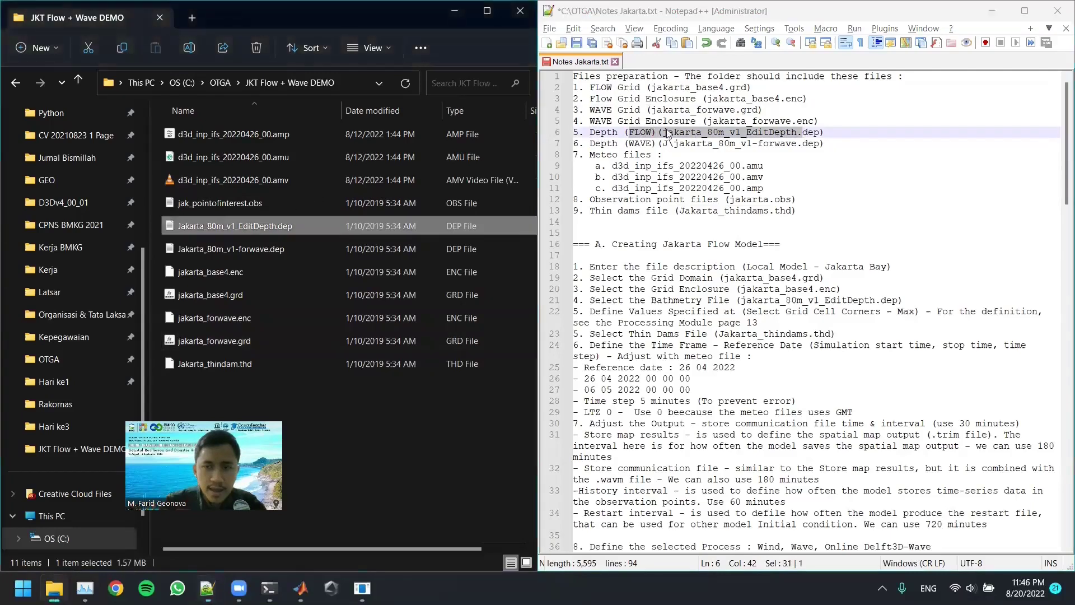
left_click(639, 143)
left_click_drag(590, 143, 824, 144)
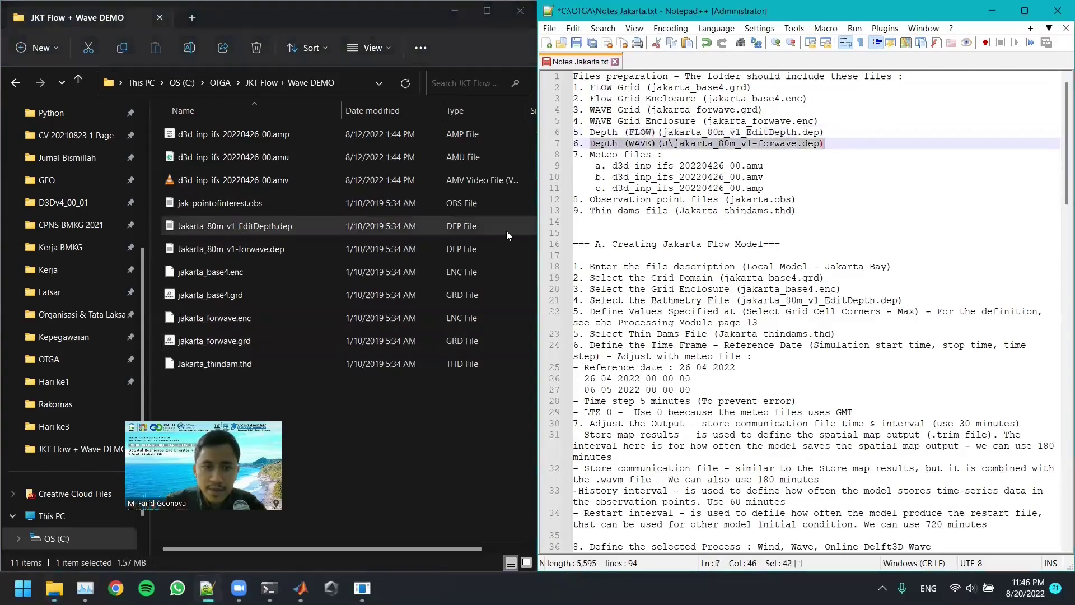
left_click(359, 256)
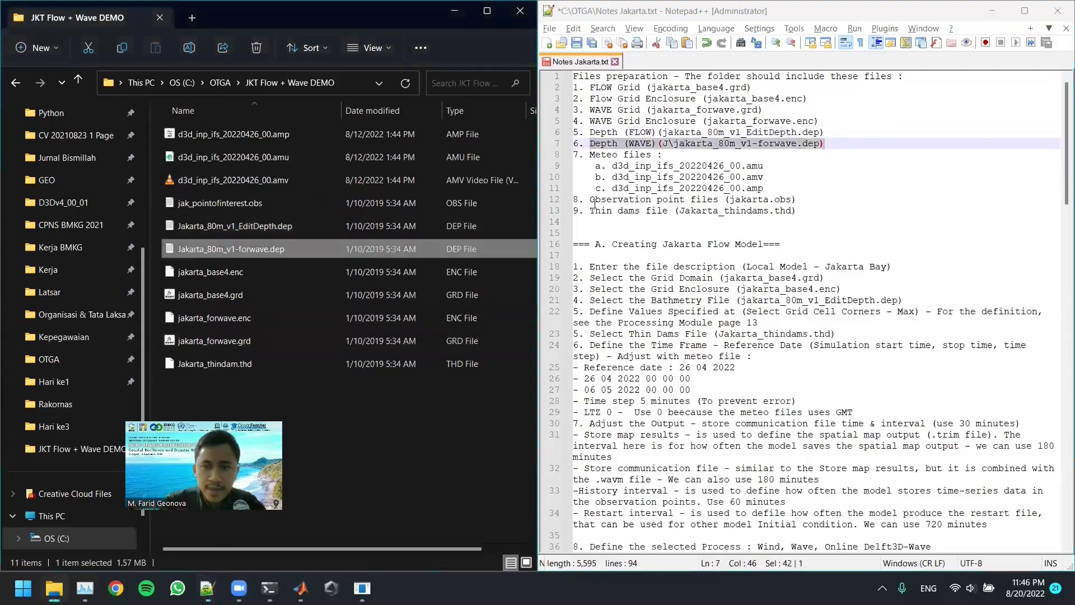
Confirm the three meteo files, jak_pointofinterest.obs and Jakarta_thindam.thd are in the folder.
left_click(590, 156)
left_click_drag(589, 155, 662, 155)
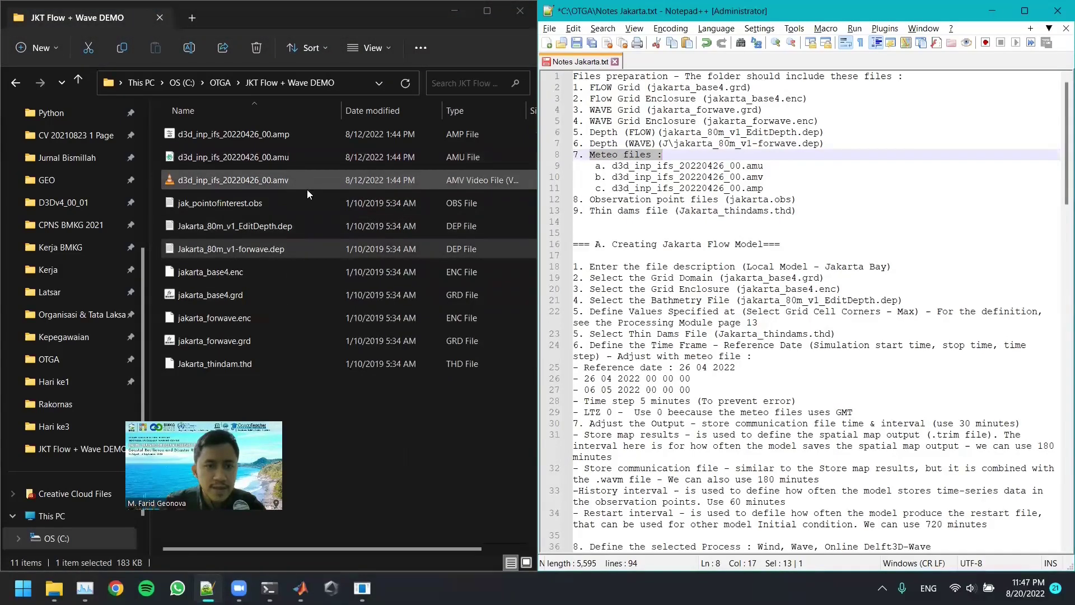
left_click(285, 134)
left_click_drag(764, 188, 543, 171)
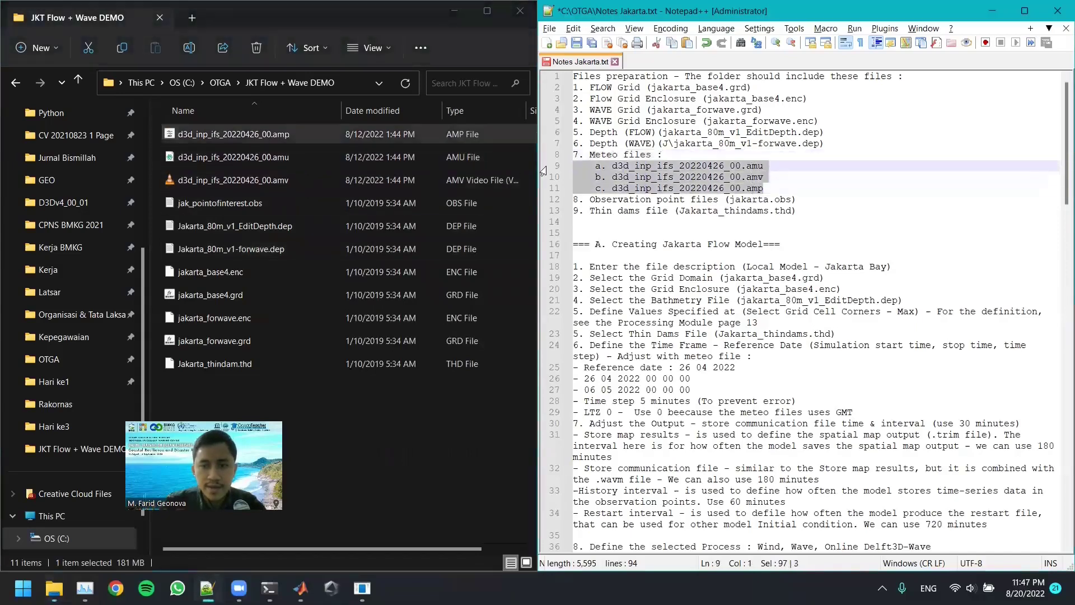
left_click(359, 205)
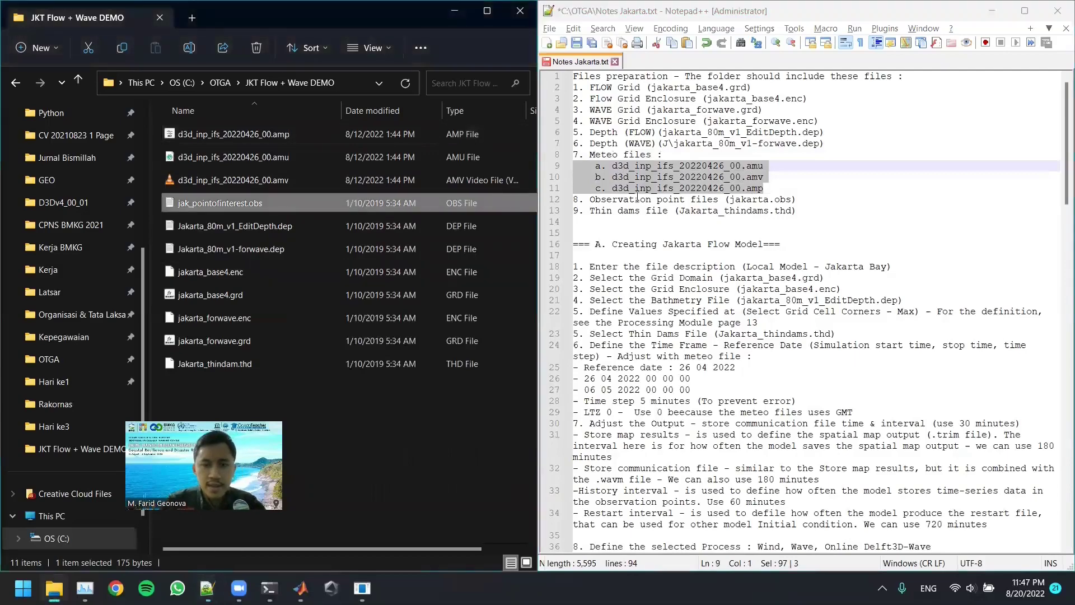
left_click(584, 210)
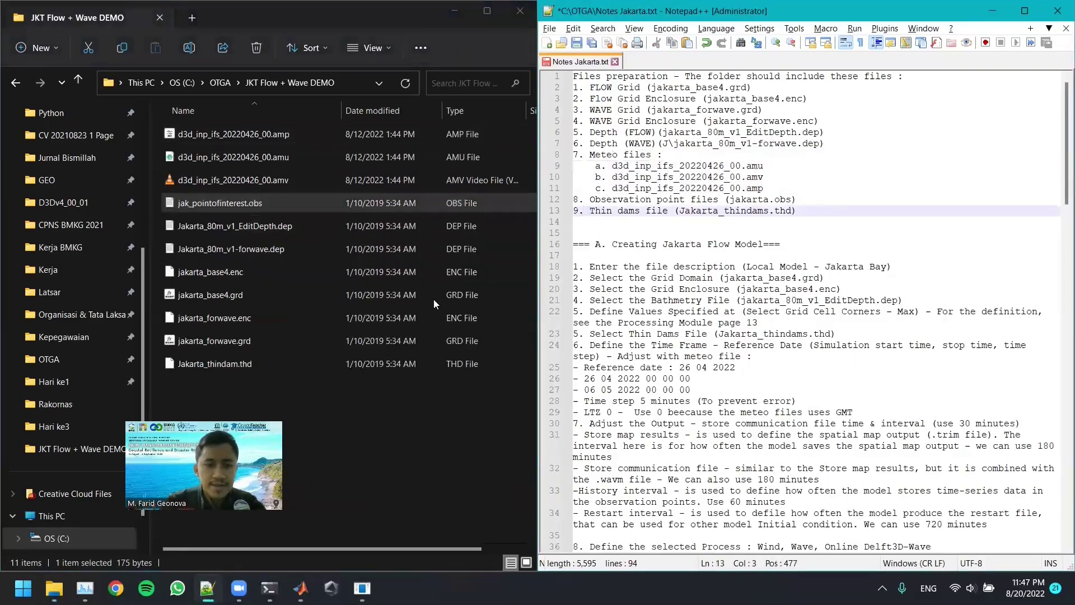
left_click(246, 365)
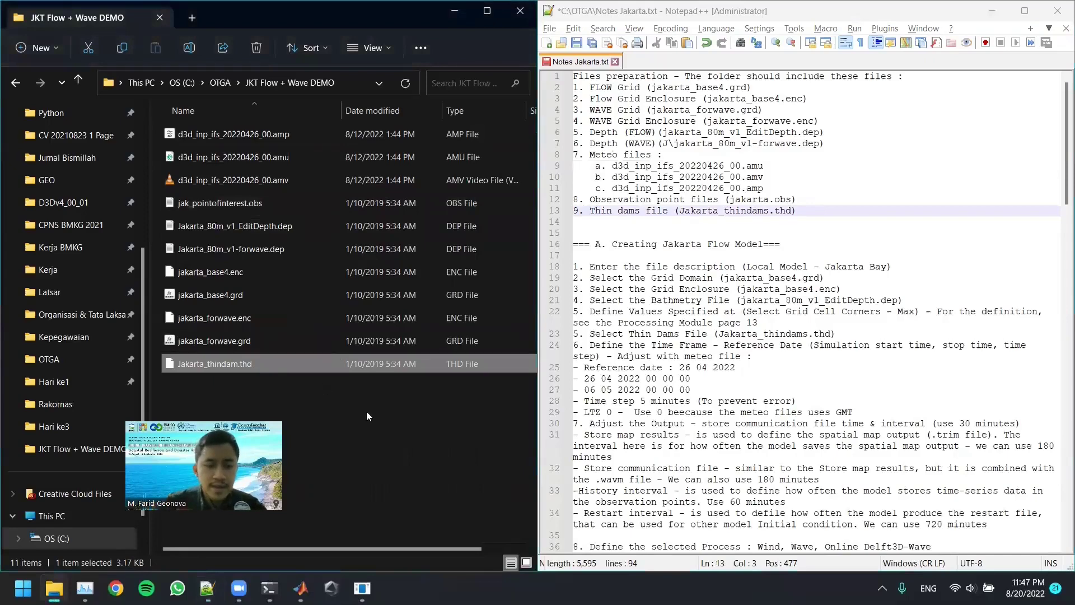
Set the Delft3D working directory to the JKT Flow + Wave DEMO folder.
left_click(362, 588)
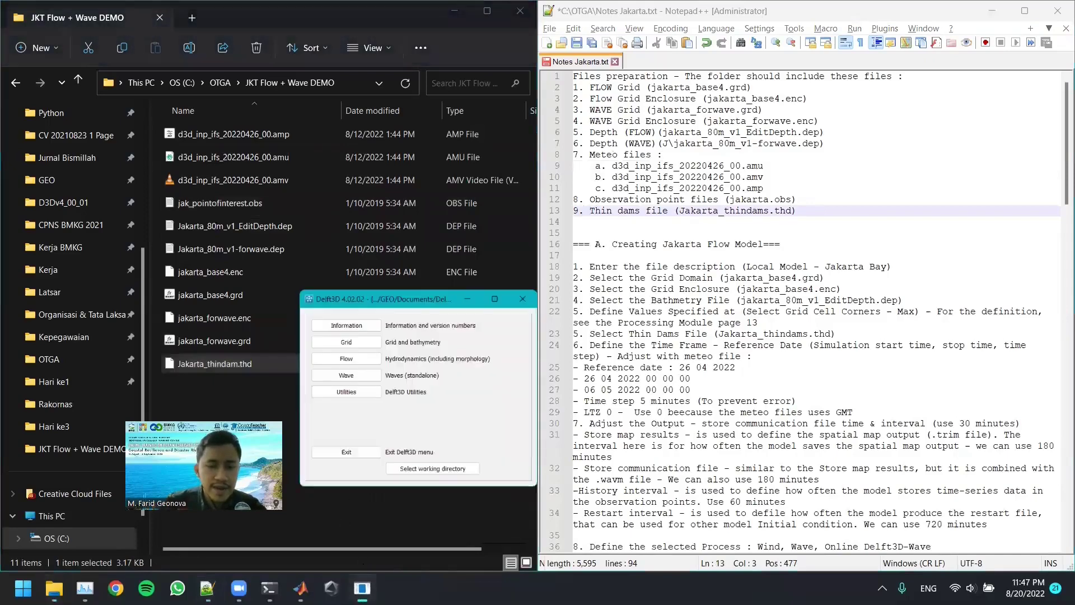
left_click(500, 449)
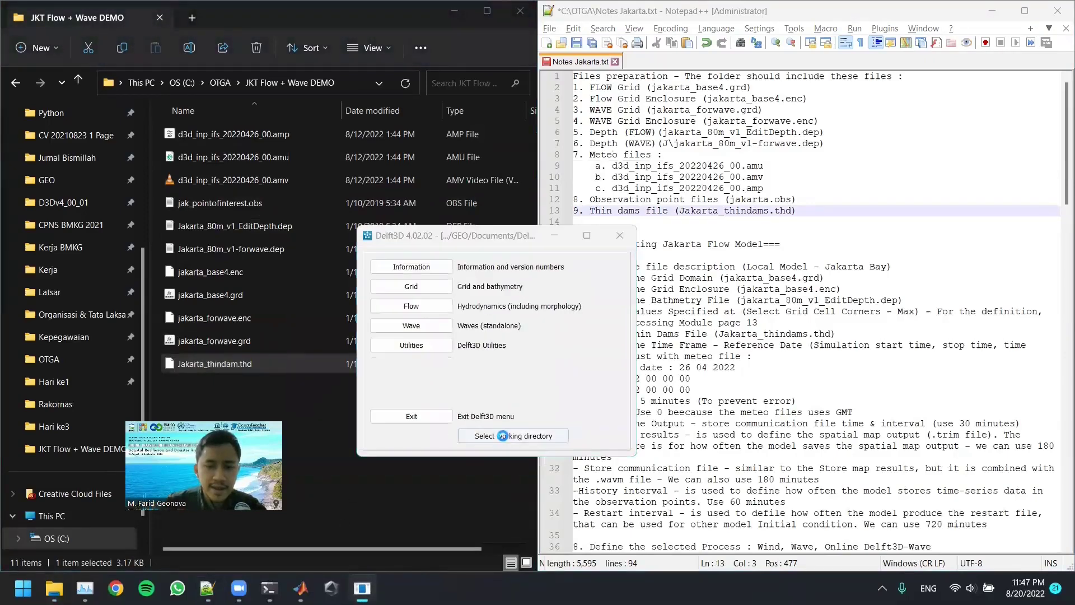
scroll(93, 351, "down", 3)
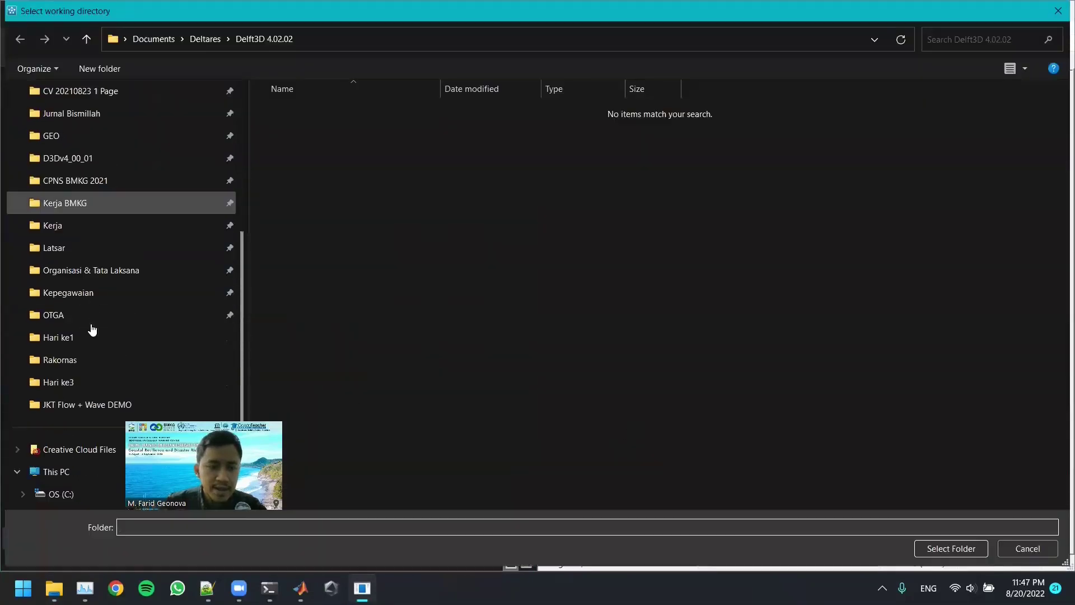
left_click(181, 360)
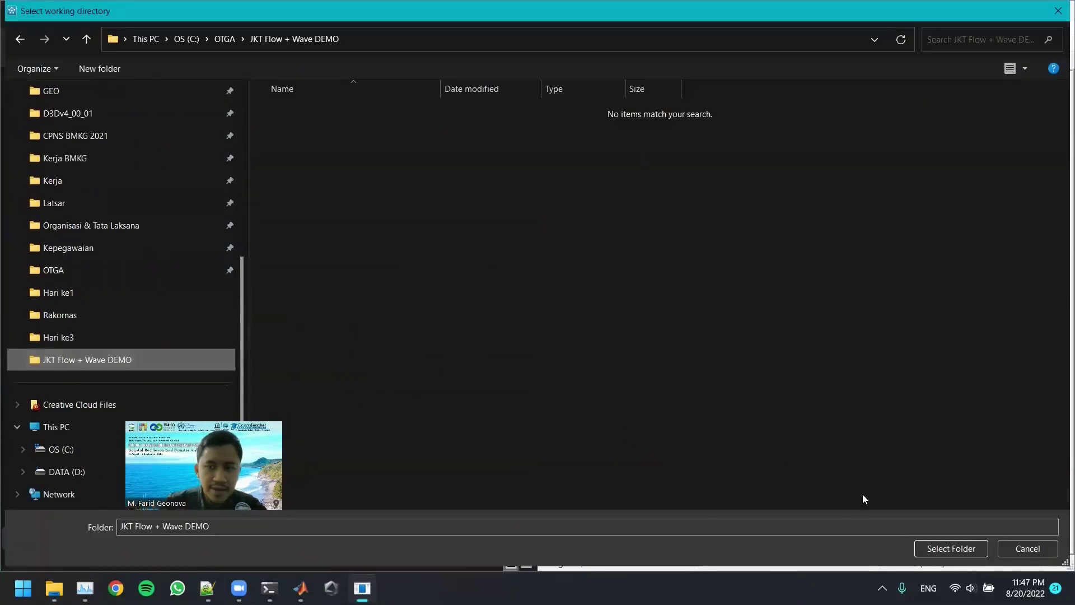
left_click(943, 549)
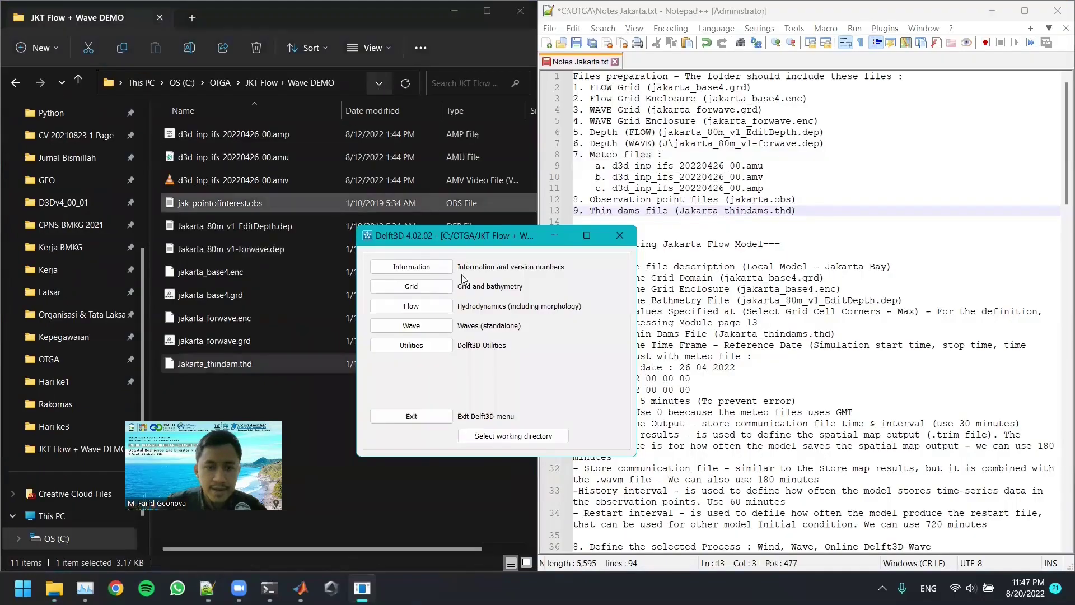
Start a new FLOW input and enter the description 'Jakarta Bay'.
left_click(418, 310)
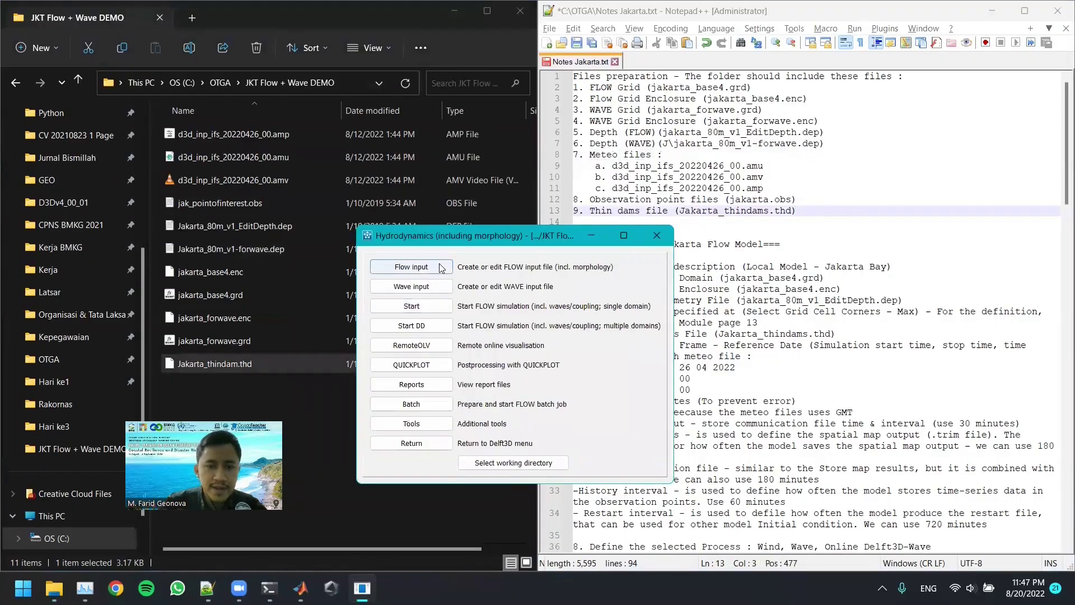
left_click(413, 267)
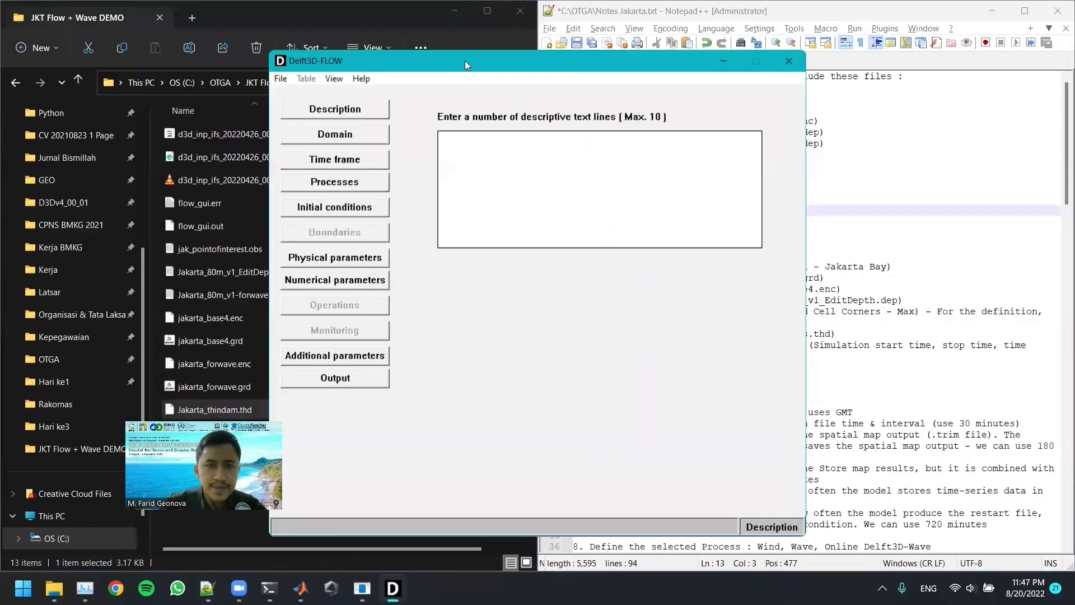
left_click_drag(451, 61, 172, 45)
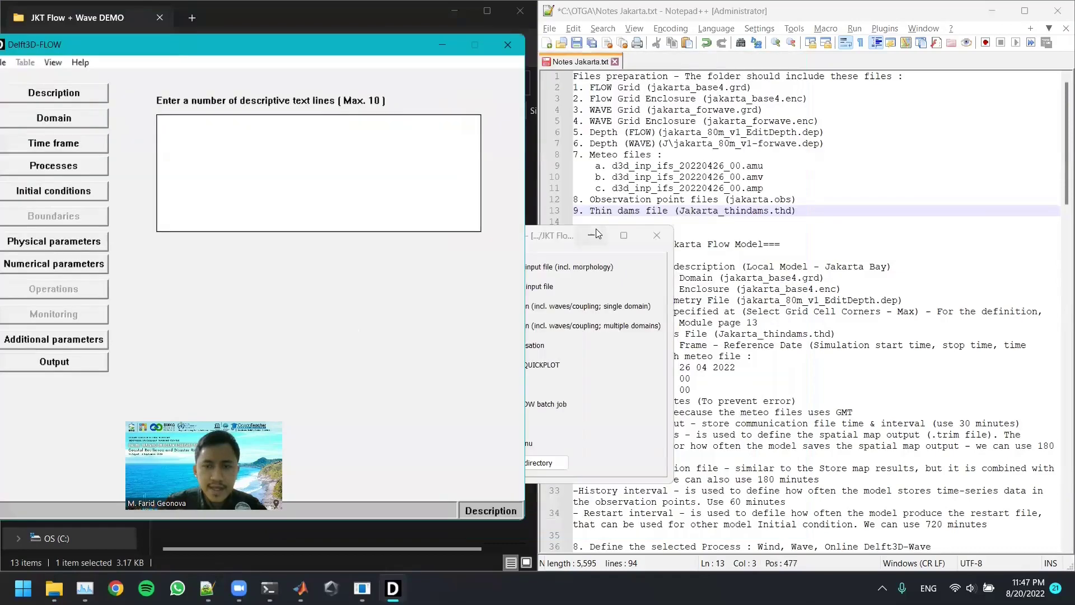
left_click(611, 266)
left_click(361, 159)
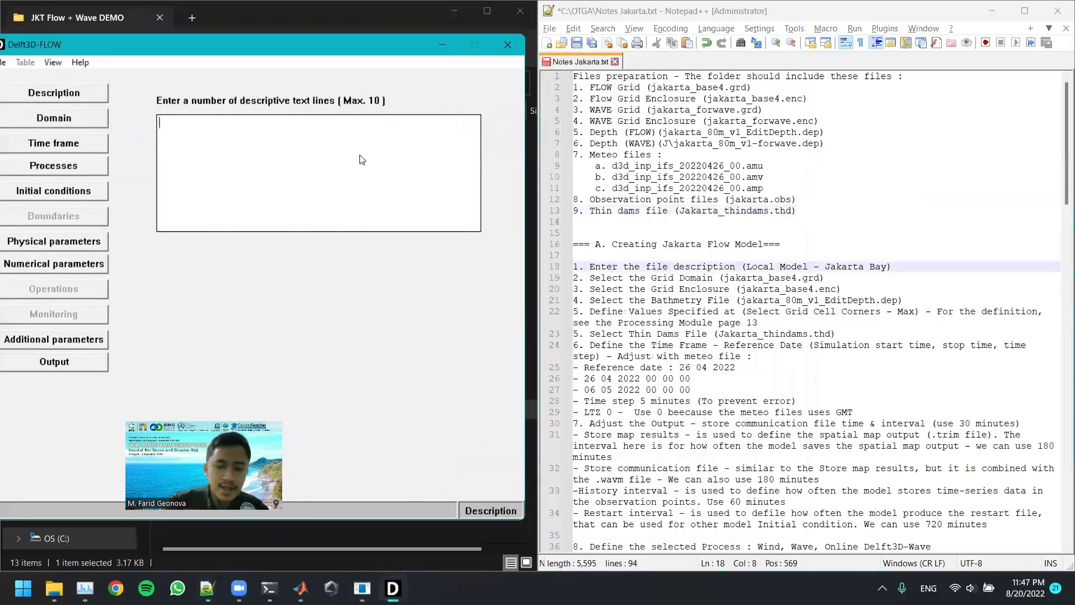
type("J")
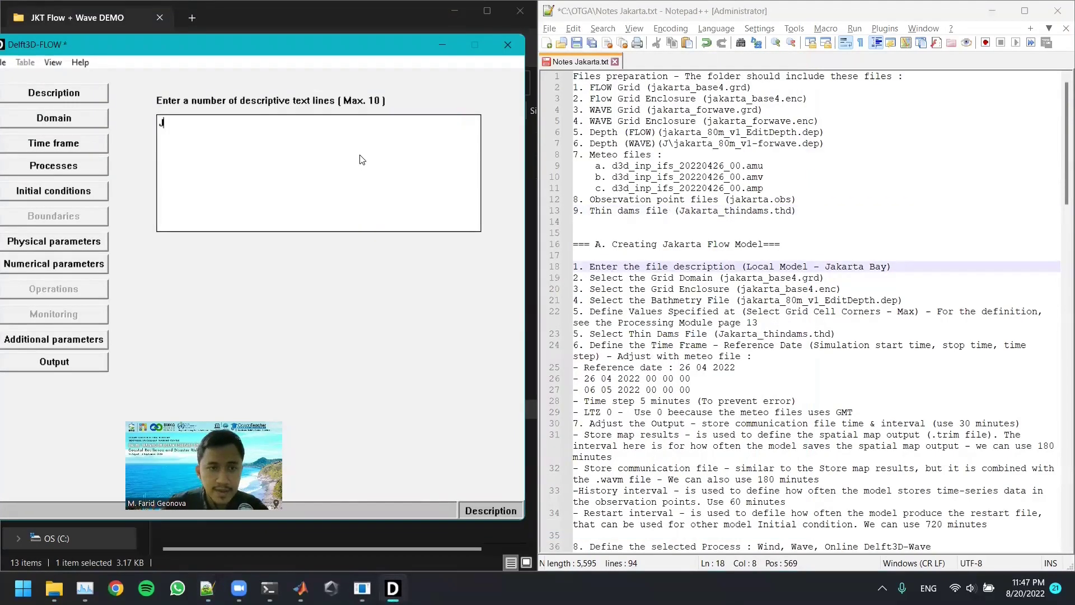
type("akarta Bay")
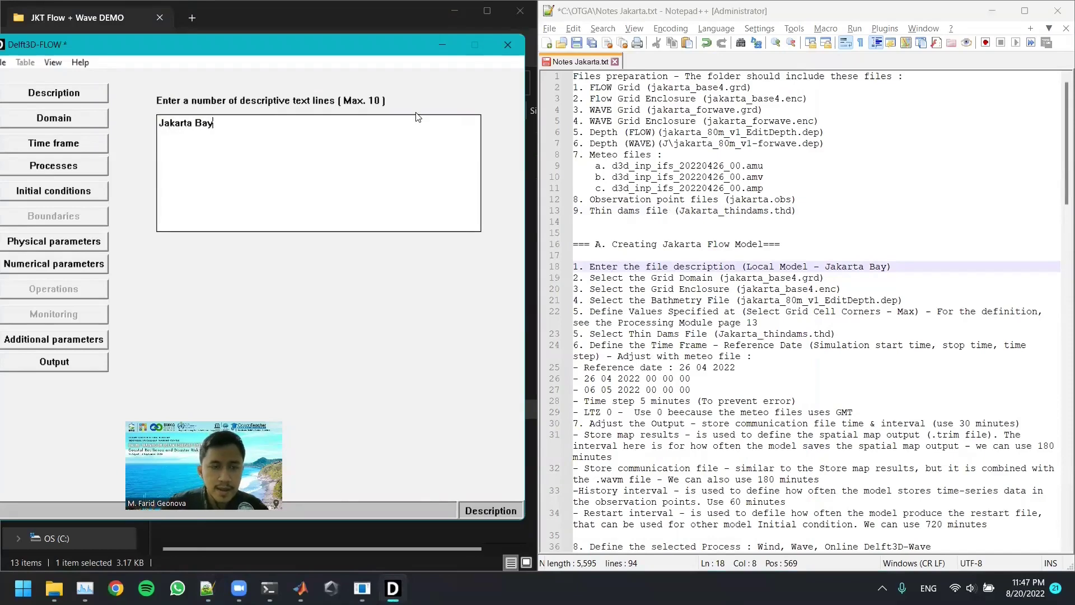
Load jakarta_base4.grd as the model grid and jakarta_base4.enc as its enclosure.
left_click_drag(208, 48, 234, 77)
left_click(81, 146)
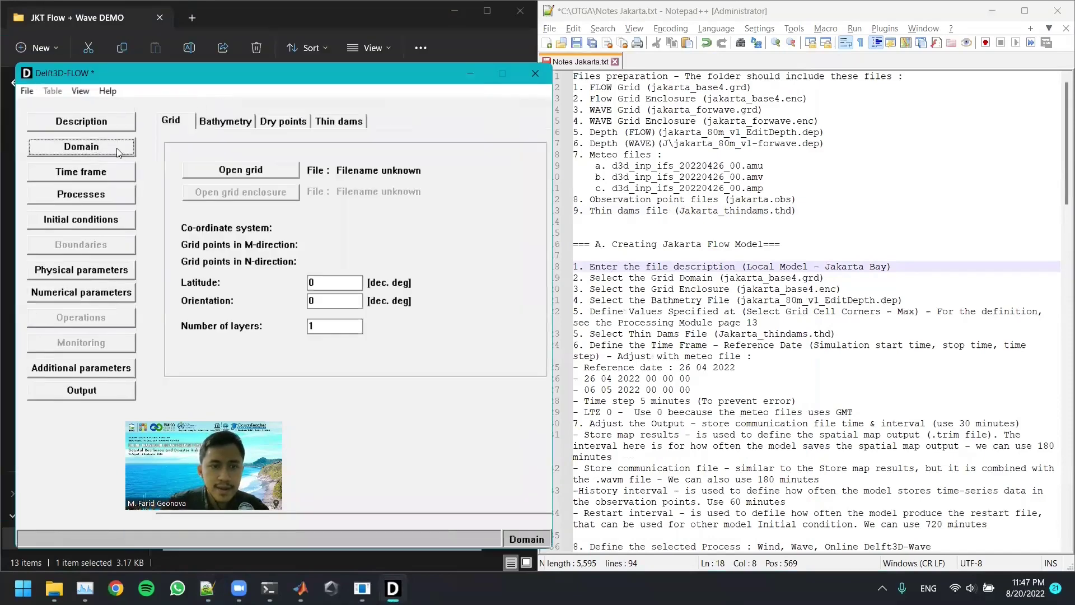
left_click(239, 170)
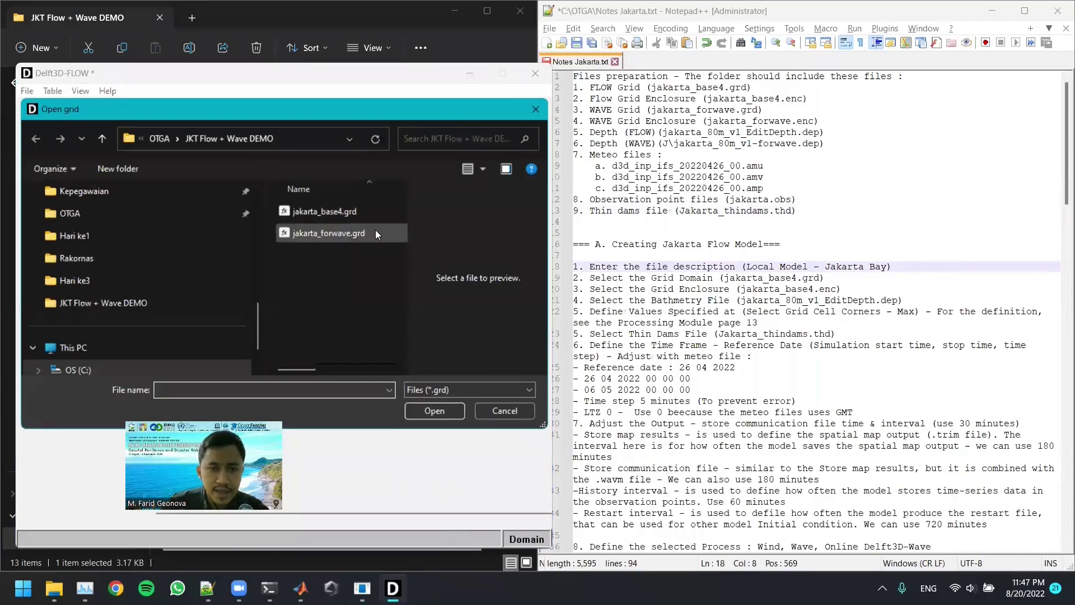
left_click(350, 216)
double_click(351, 216)
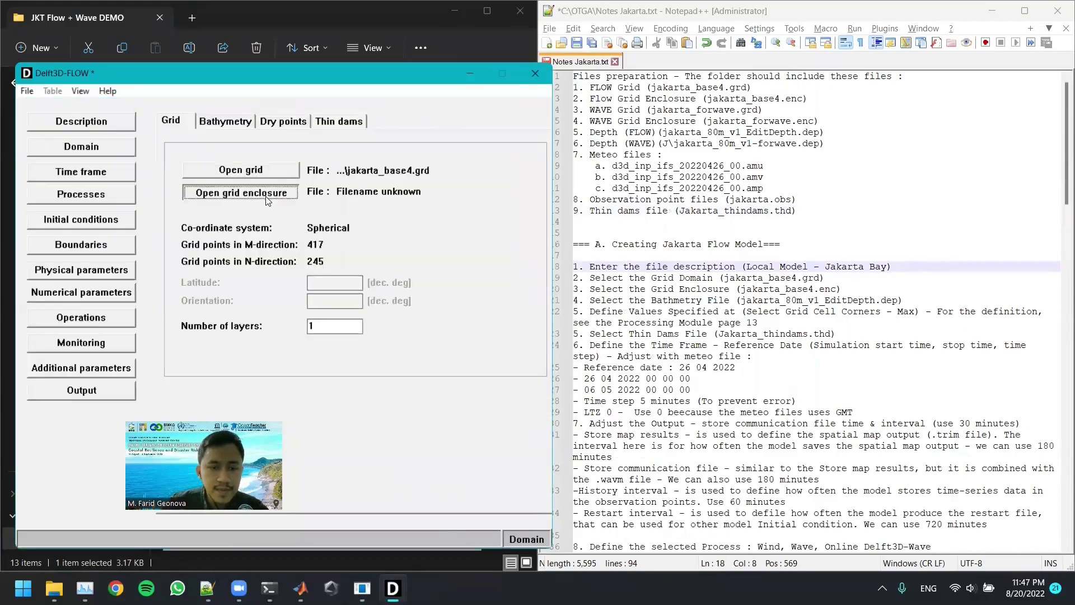
left_click(268, 201)
double_click(356, 218)
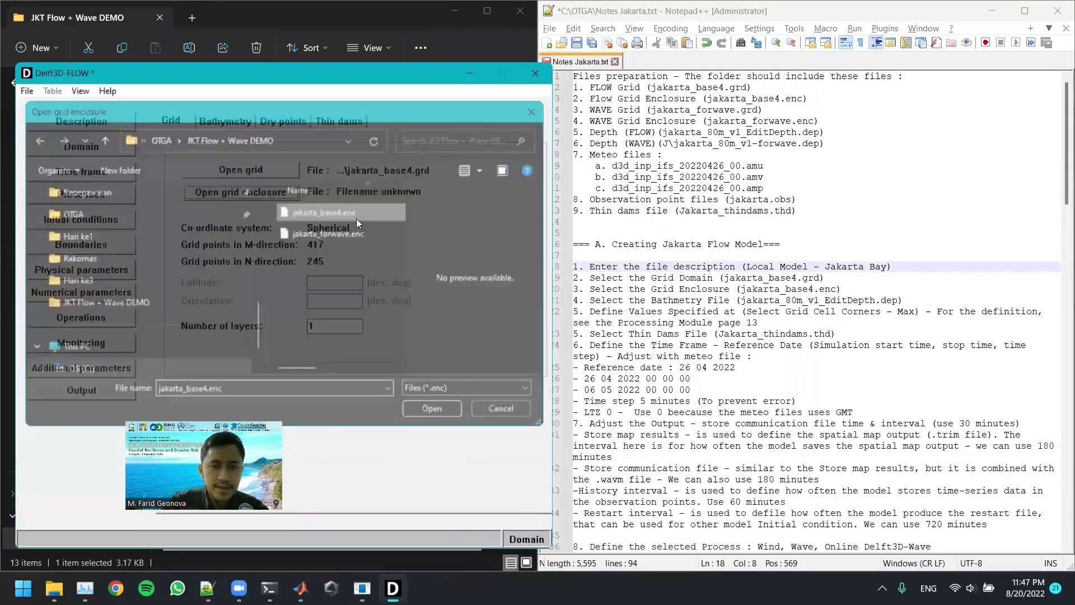
Read bathymetry from Jakarta_80m_v1_EditDepth.dep at grid cell corners, computing cell centres with Max.
left_click(238, 122)
left_click(215, 216)
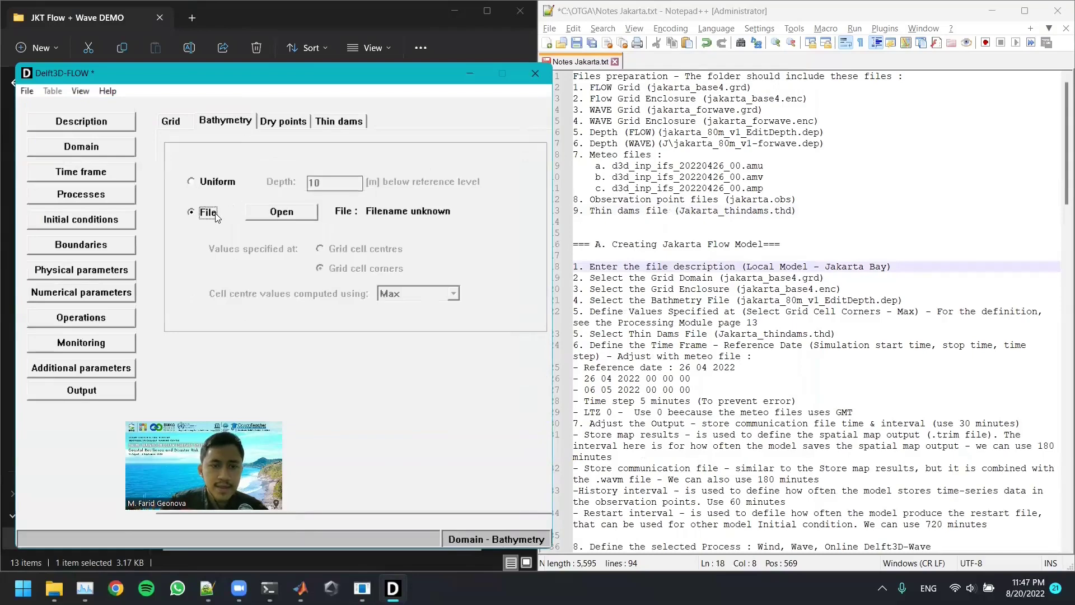
left_click(280, 213)
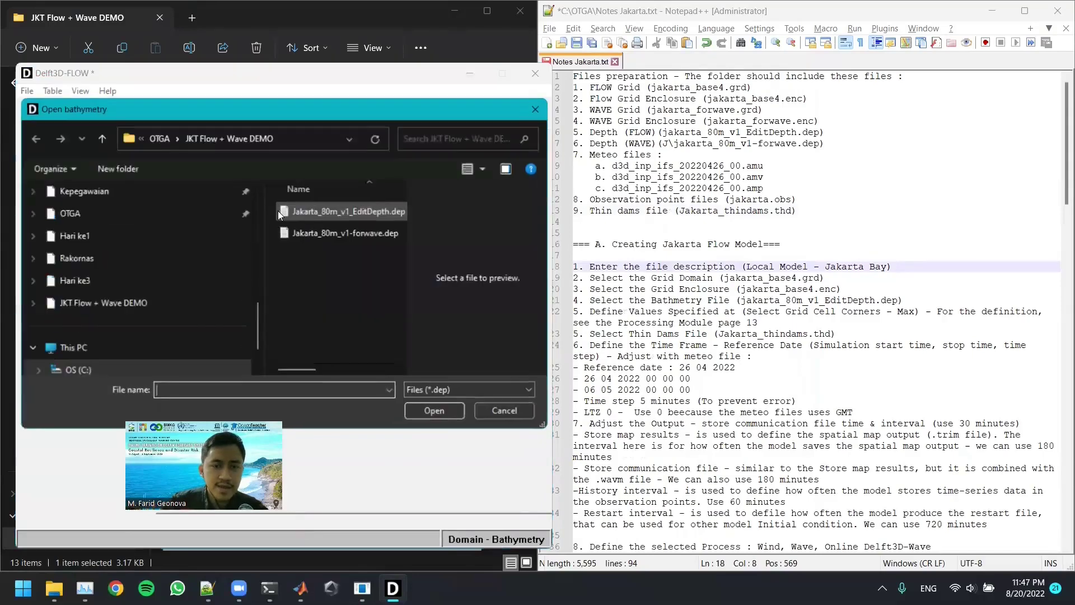
double_click(380, 212)
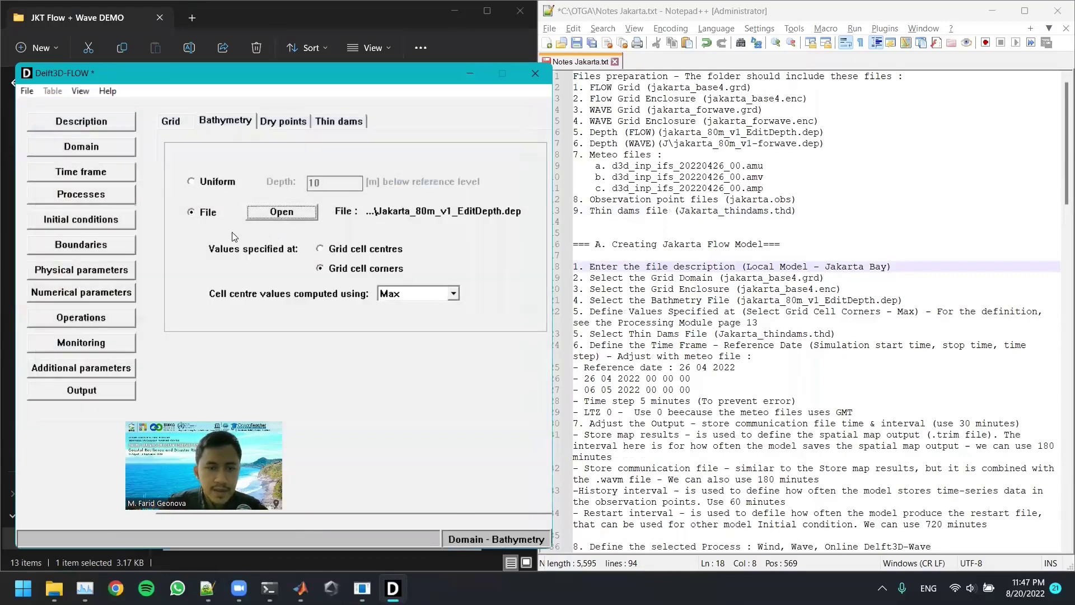
left_click(399, 297)
left_click(400, 307)
Double-check the Max cell-centre option against the notes' Processing Module page 13 reference.
left_click(739, 355)
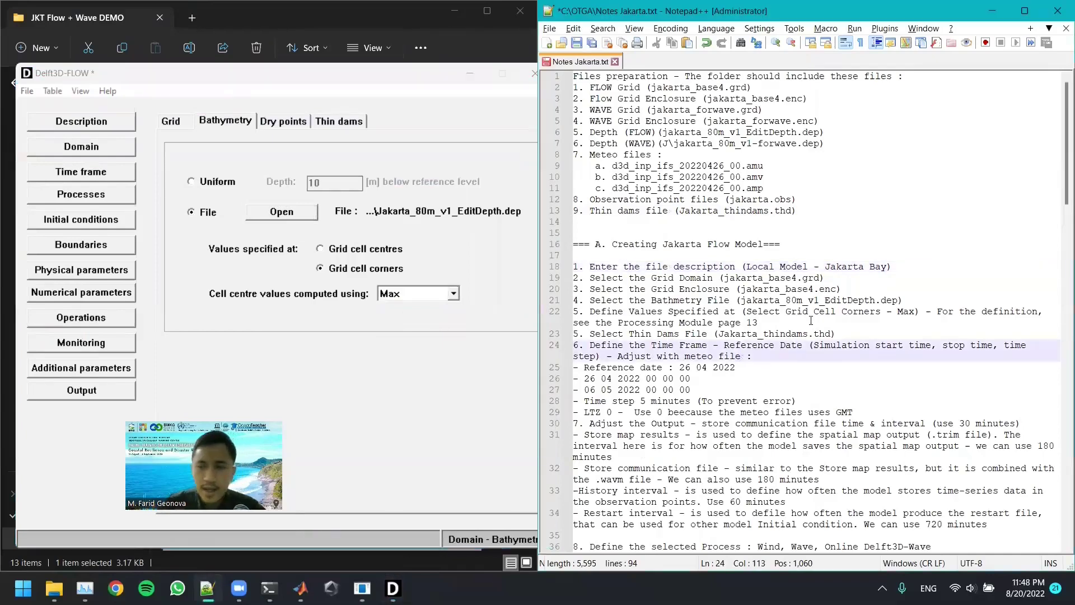
left_click(448, 294)
left_click(399, 305)
left_click(941, 328)
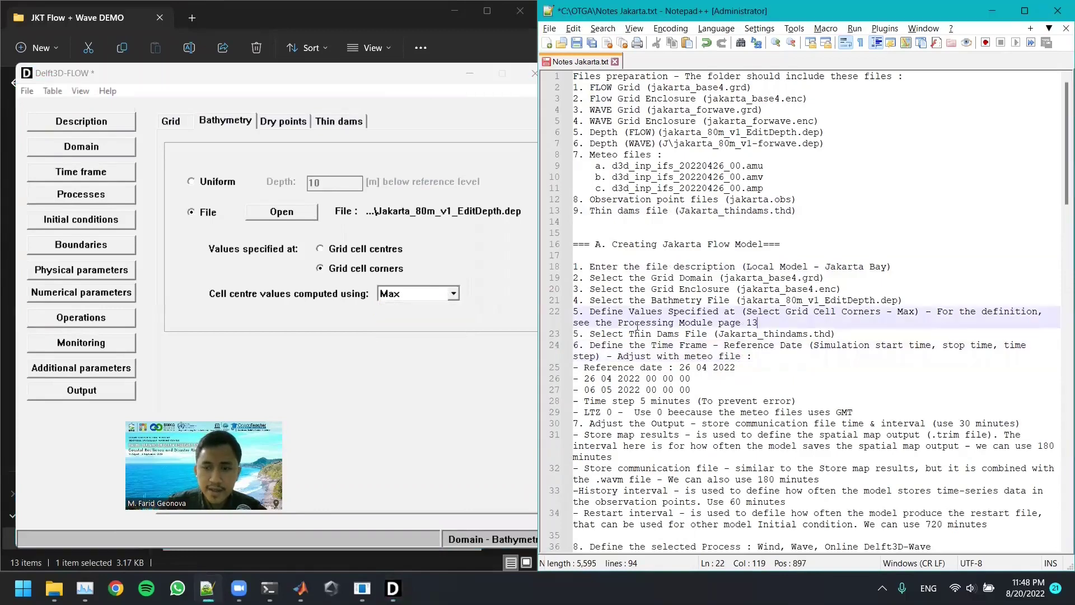
left_click_drag(576, 323, 757, 324)
left_click(757, 323)
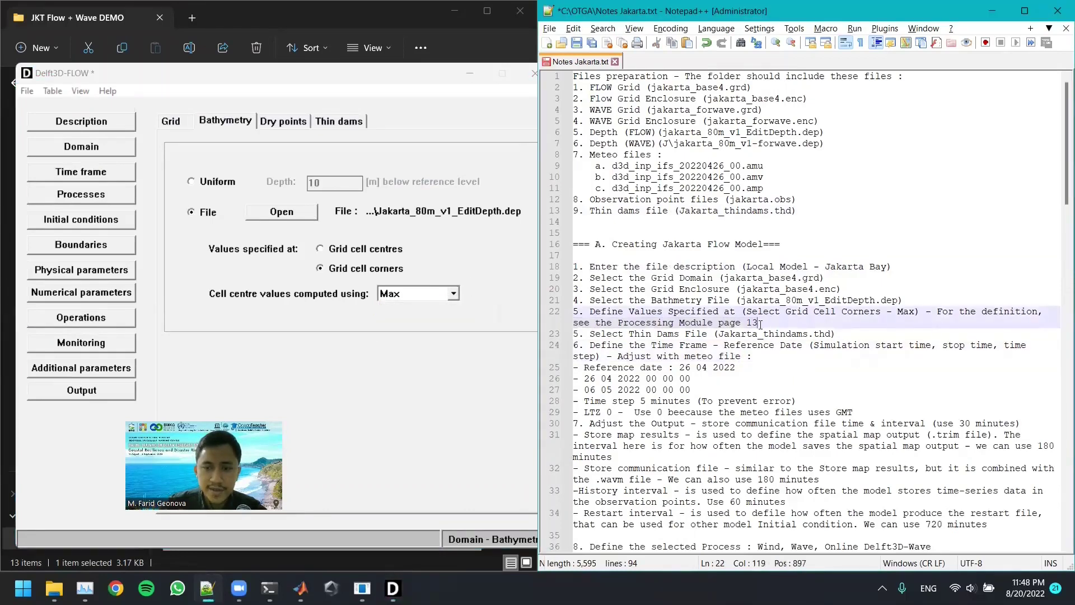
left_click(284, 121)
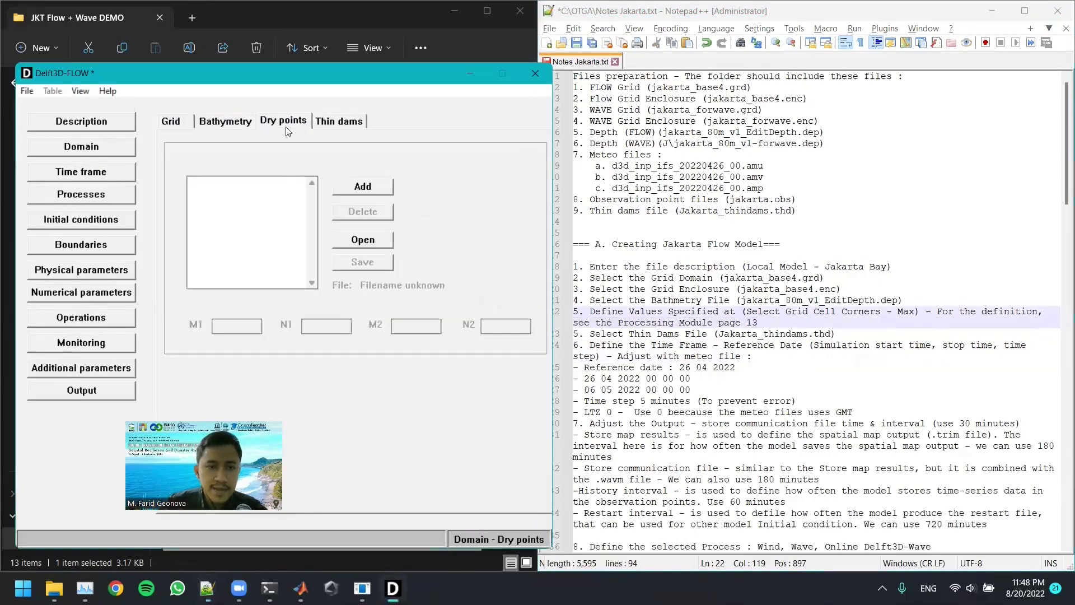
Load Jakarta_thindam.thd so the thin dam list fills, starting at (257,108) in U direction.
left_click(355, 120)
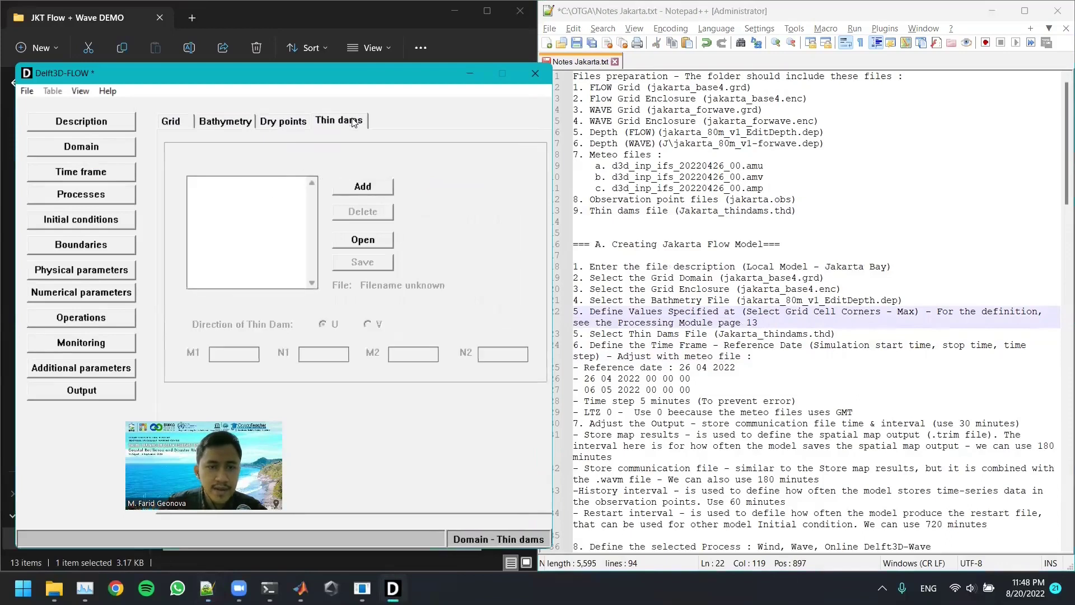
left_click(355, 245)
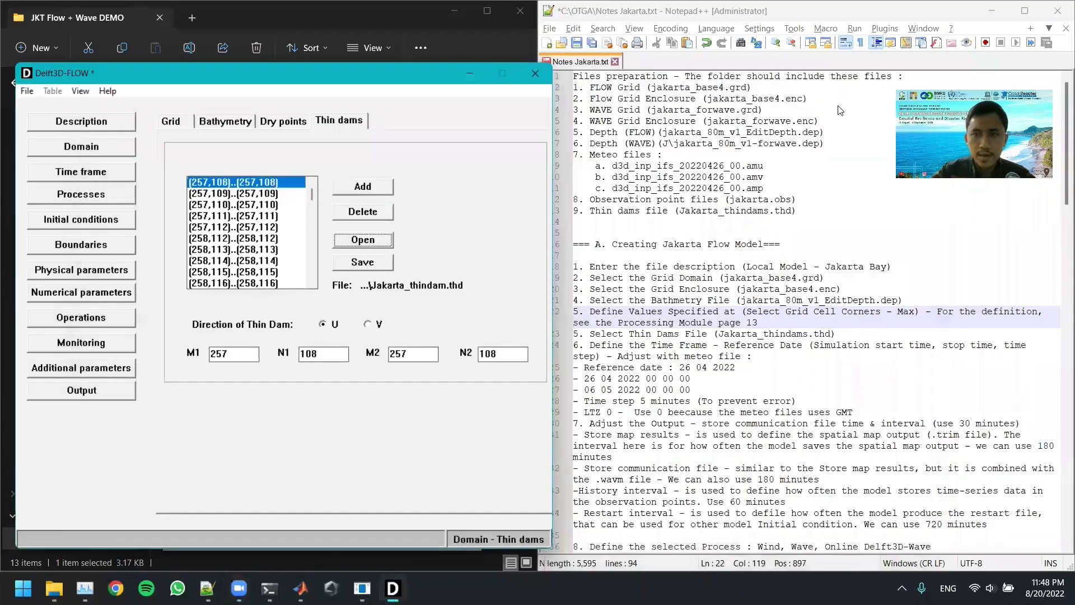
left_click(263, 123)
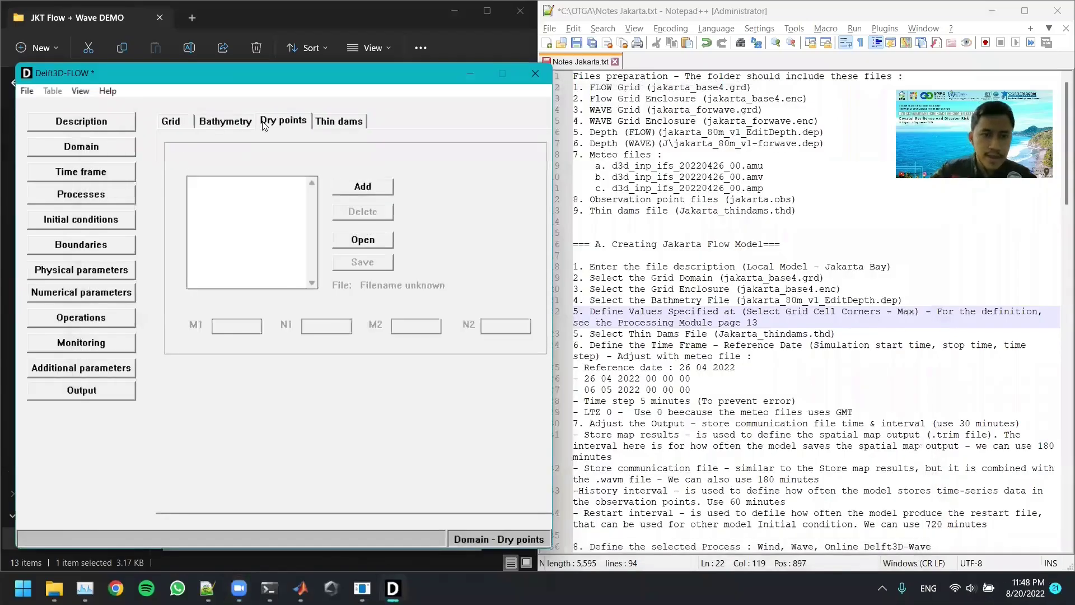
left_click(339, 120)
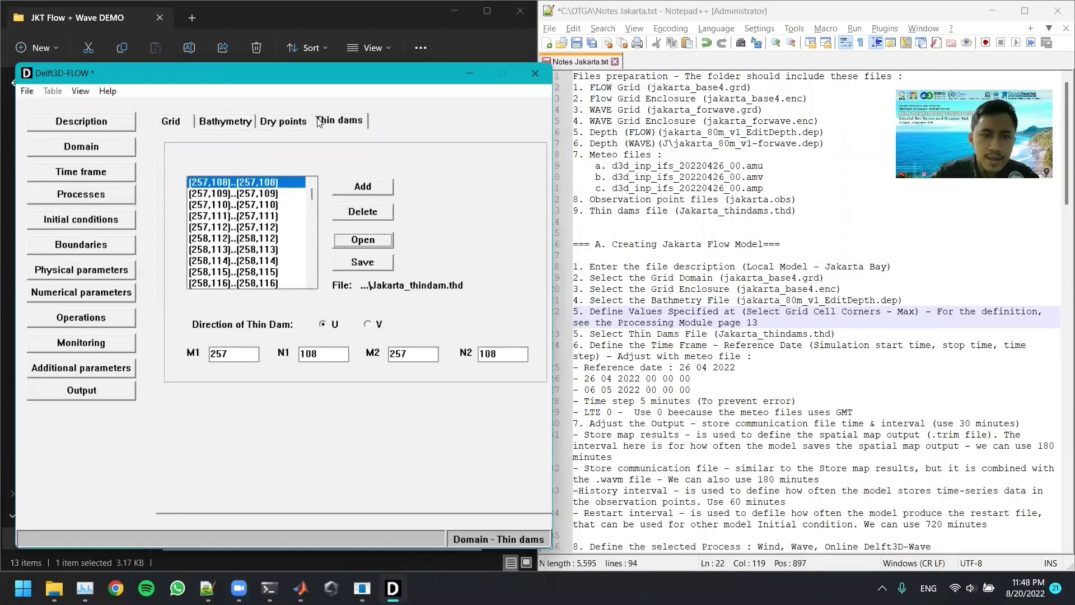
left_click(358, 235)
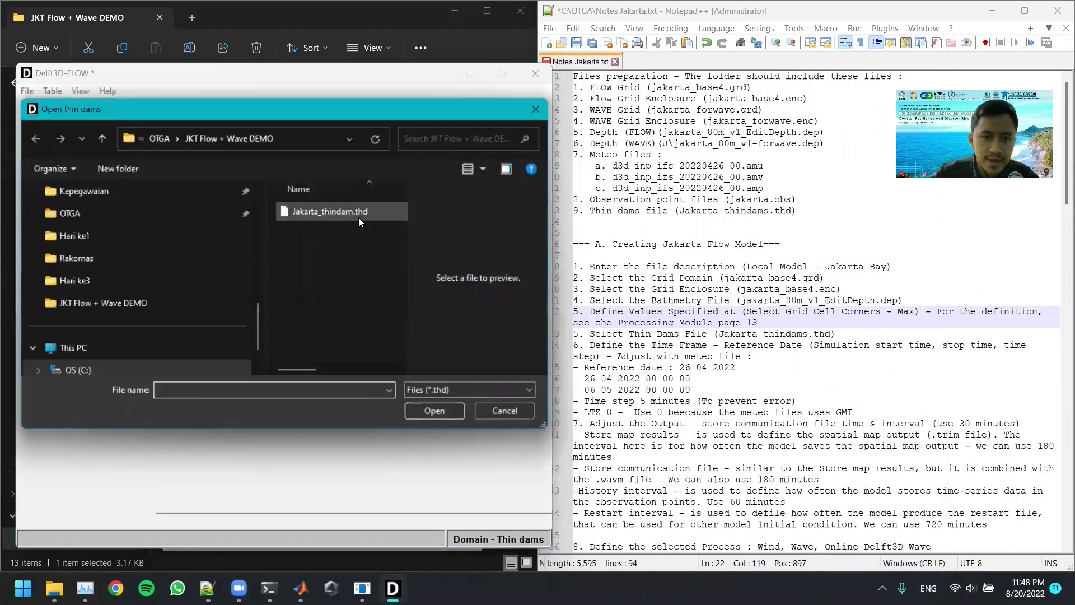
double_click(358, 213)
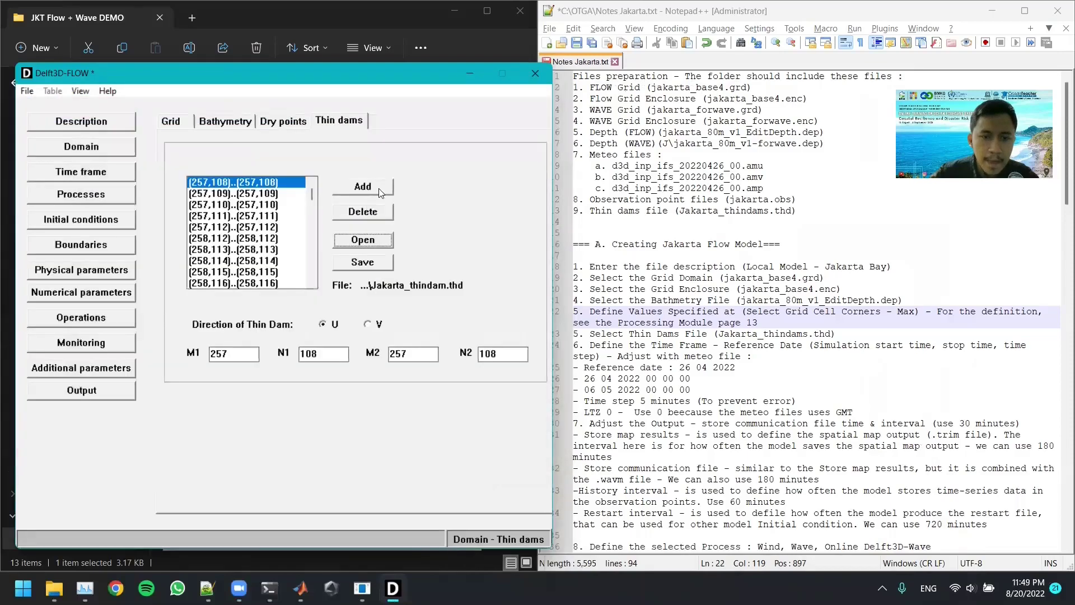
left_click(86, 94)
View the Visualisation Area full screen, zoom in on the yellow thin dams, then zoom out.
left_click(122, 107)
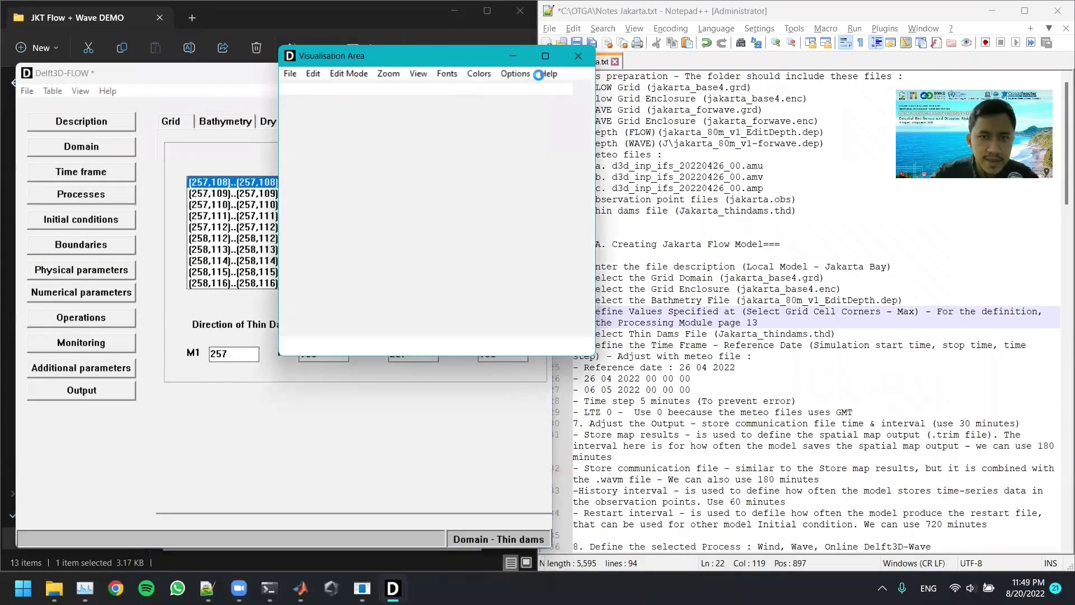
double_click(389, 56)
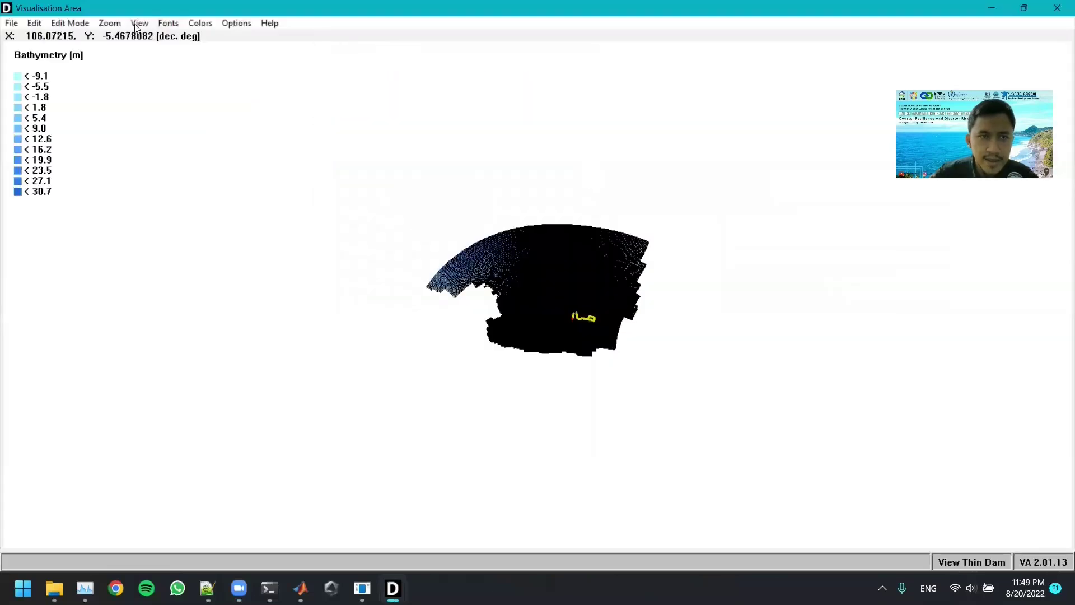
left_click(109, 25)
left_click(134, 70)
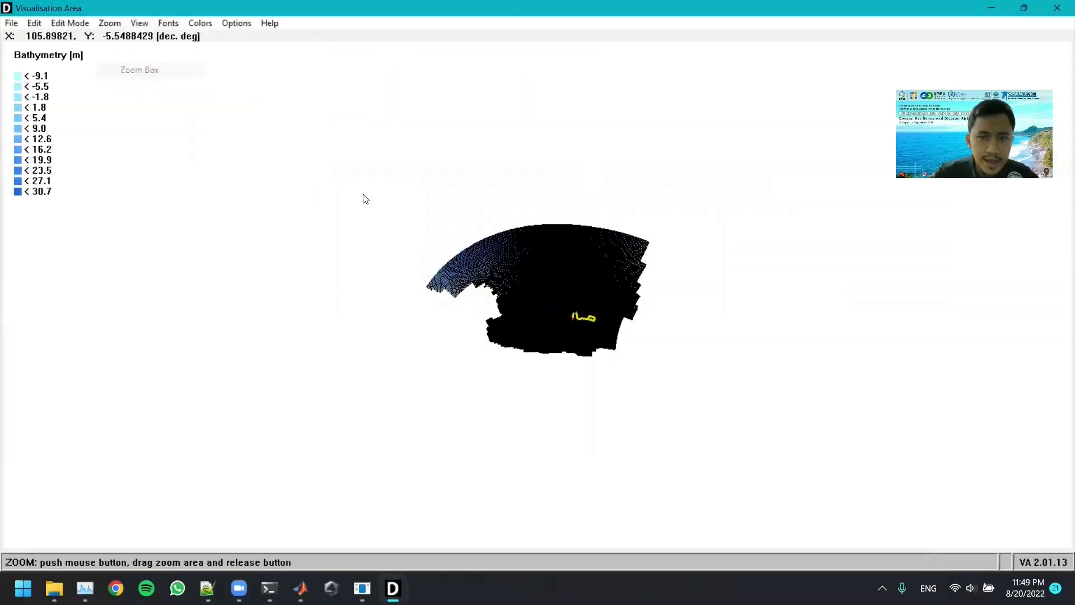
left_click_drag(375, 196, 691, 382)
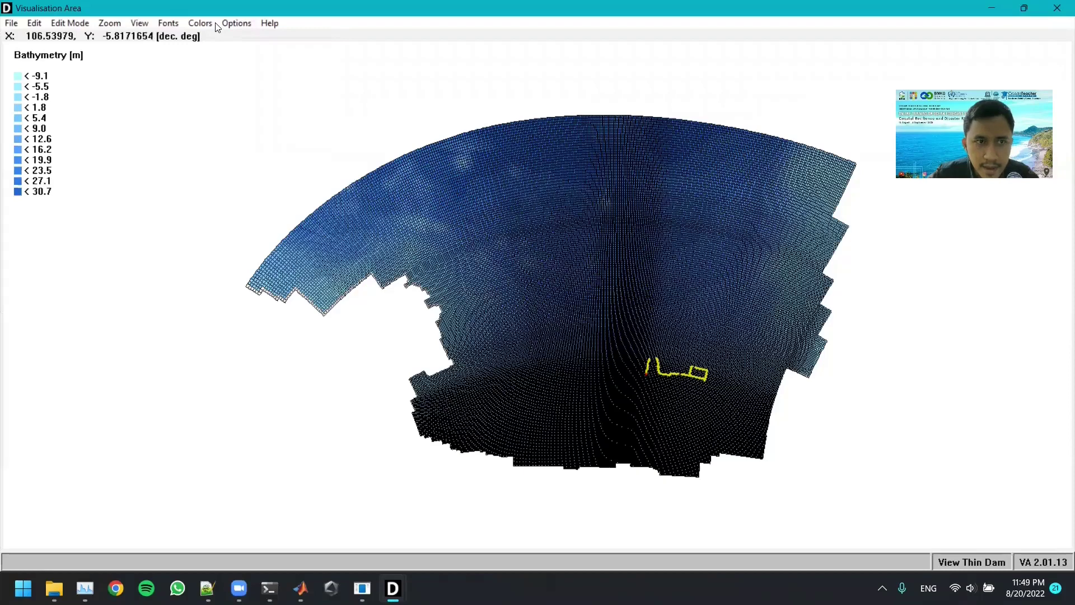
left_click(112, 24)
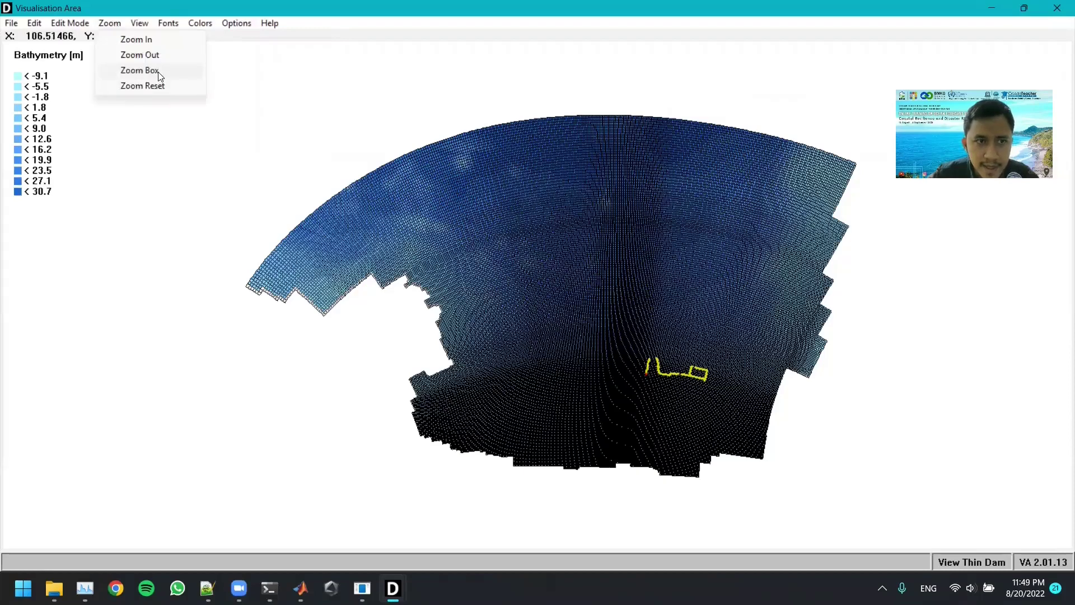
left_click(160, 76)
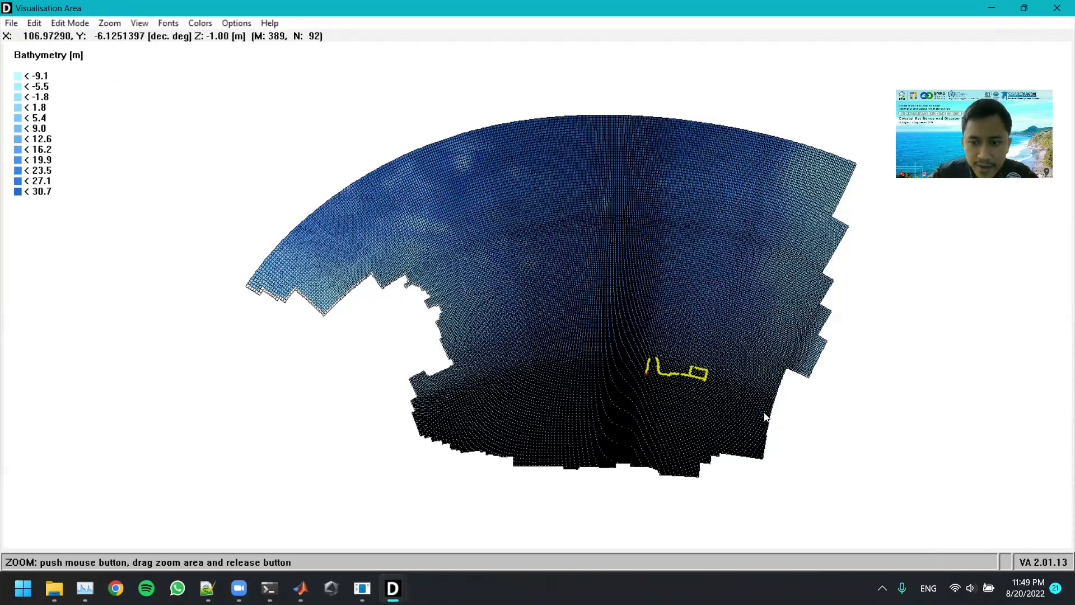
left_click_drag(765, 417, 608, 337)
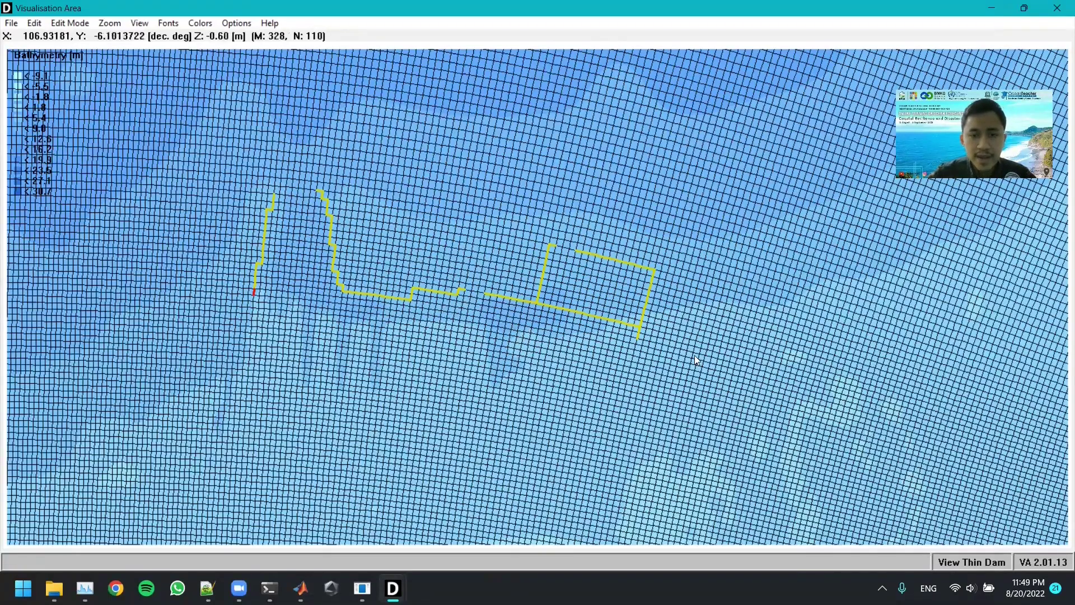
left_click(110, 23)
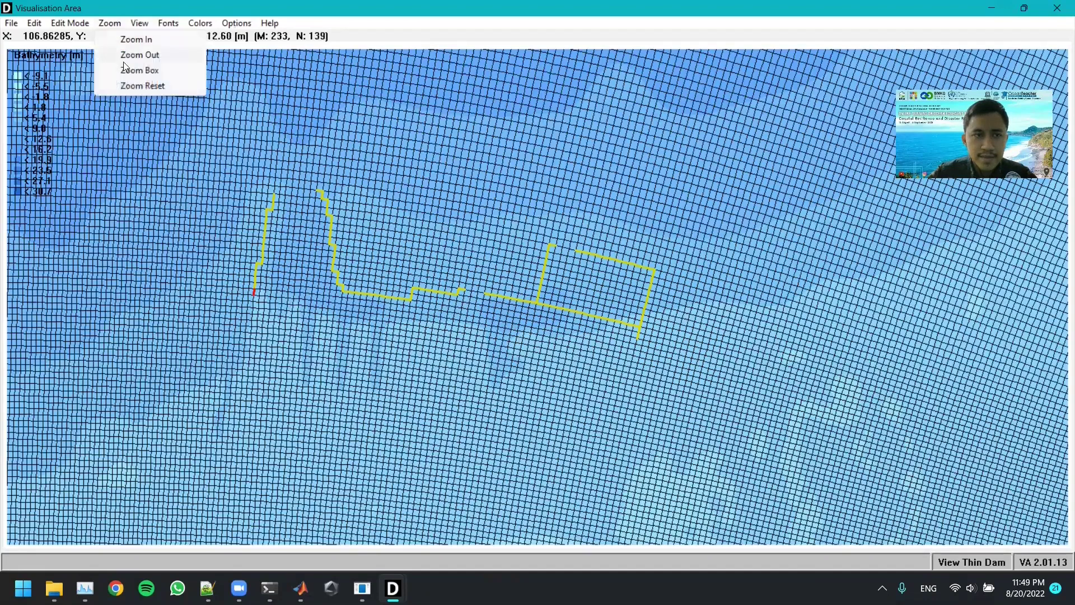
left_click(139, 56)
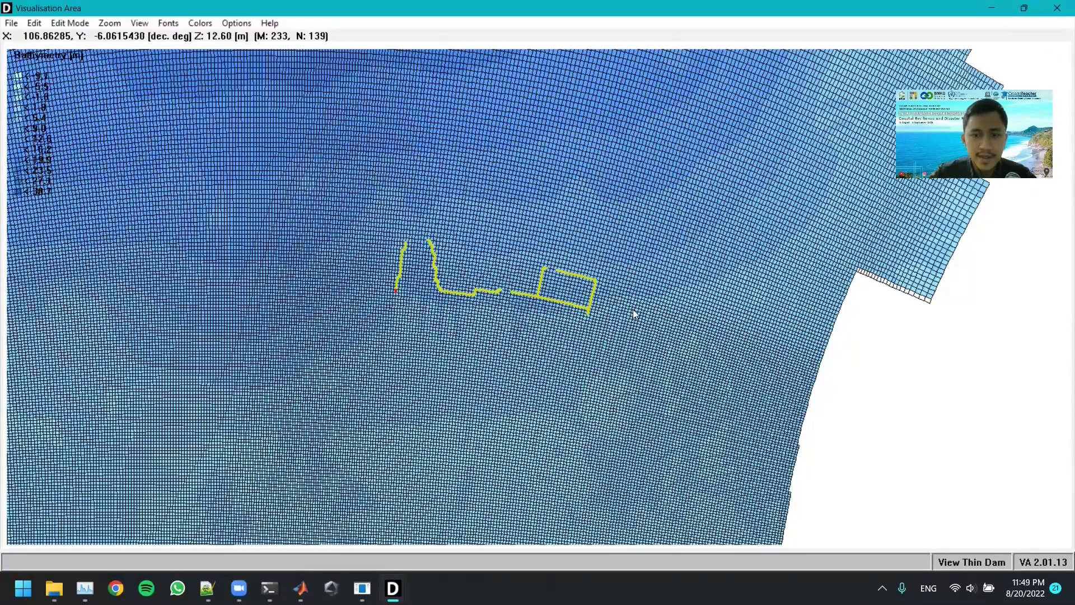
left_click(1057, 8)
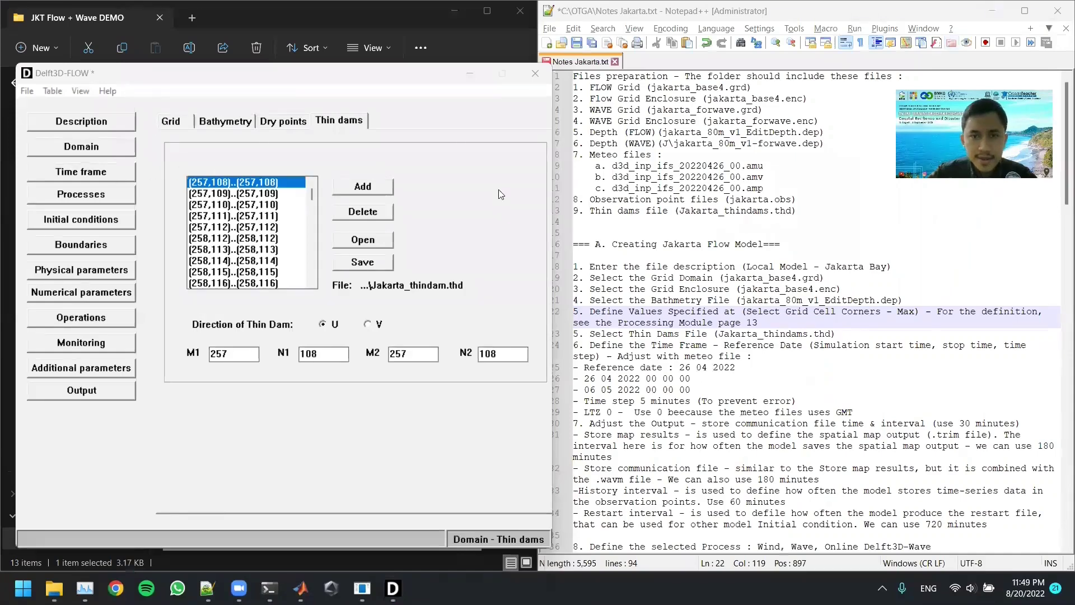
Find the time frame entry in the notes and bring up the Time frame settings.
left_click(685, 267)
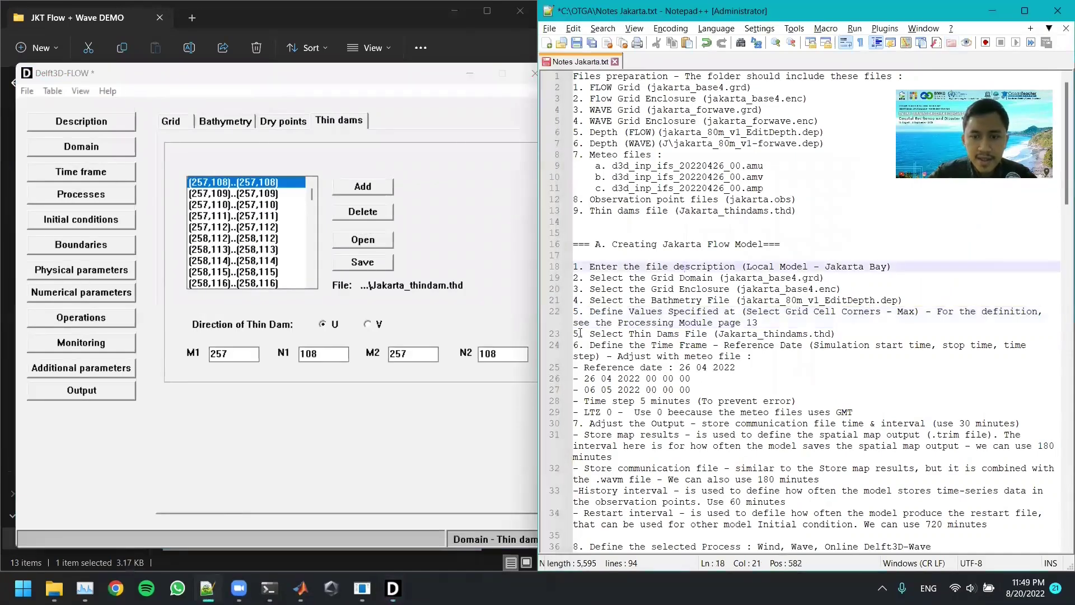
scroll(580, 333, "down", 2)
left_click_drag(589, 277, 866, 278)
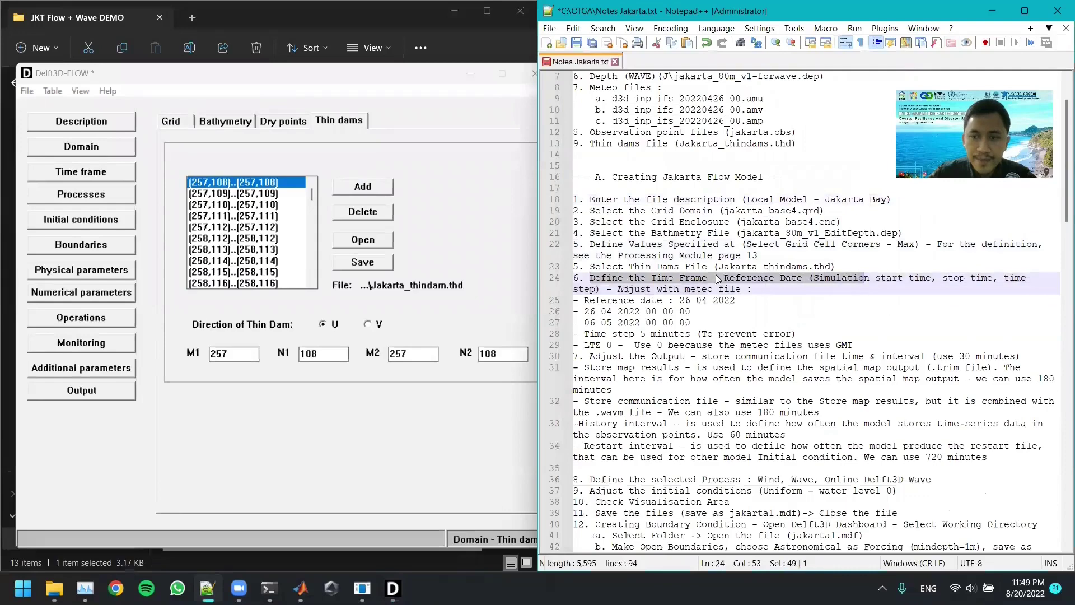
left_click(91, 172)
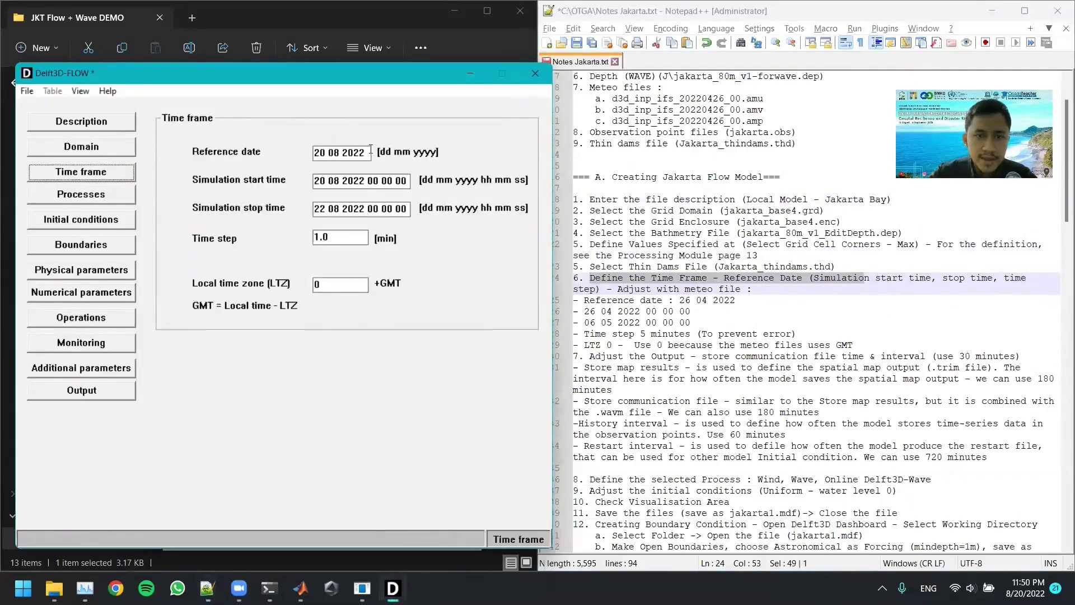
left_click(616, 246)
left_click_drag(735, 301, 679, 300)
key("ctrl+c")
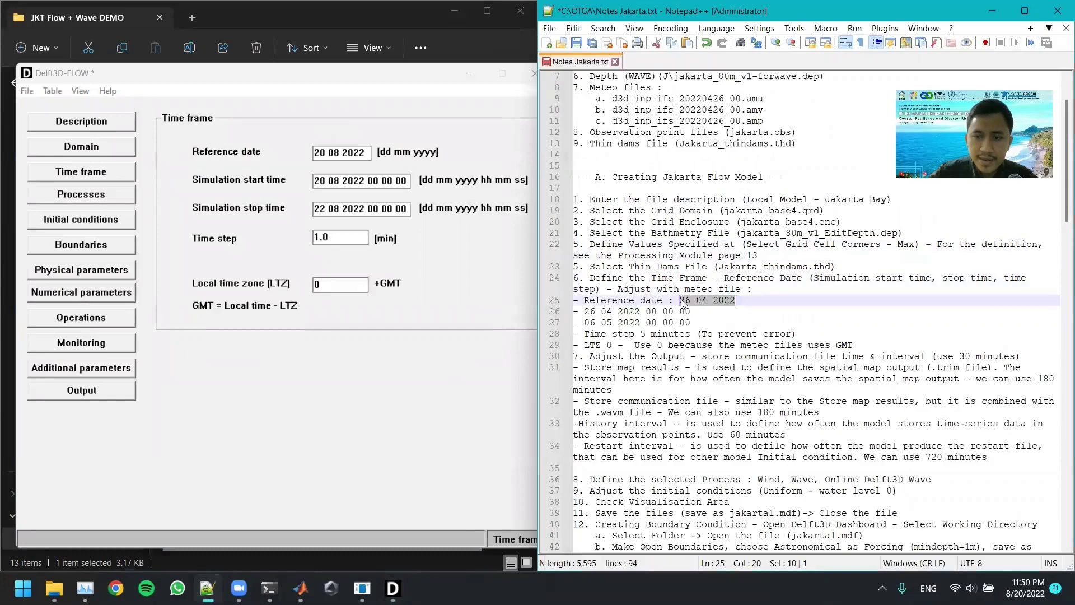
triple_click(360, 147)
key("ctrl+v")
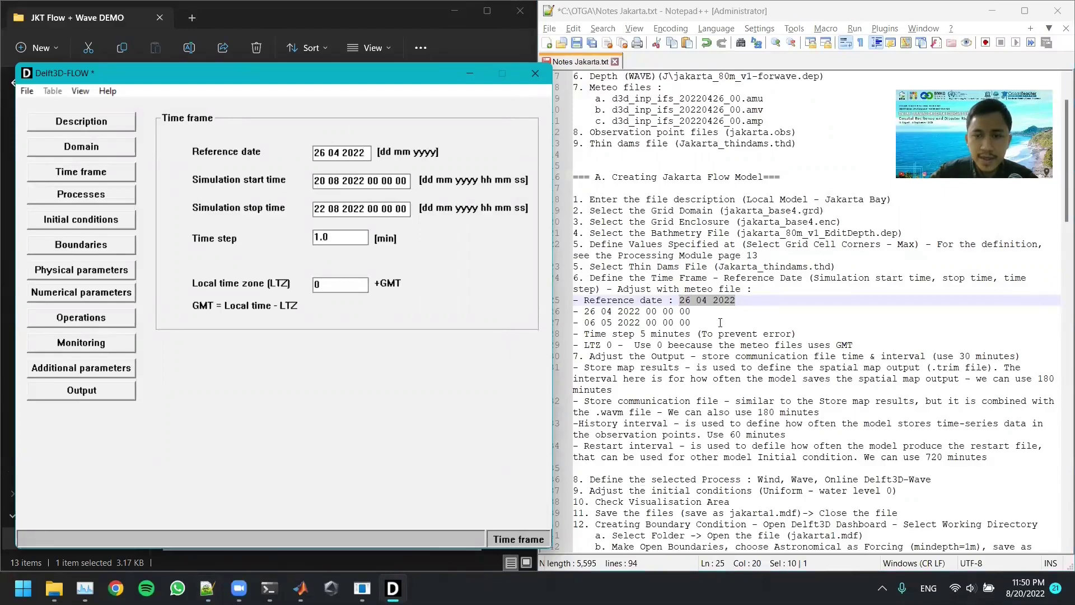
left_click_drag(691, 312, 587, 313)
key("ctrl+c")
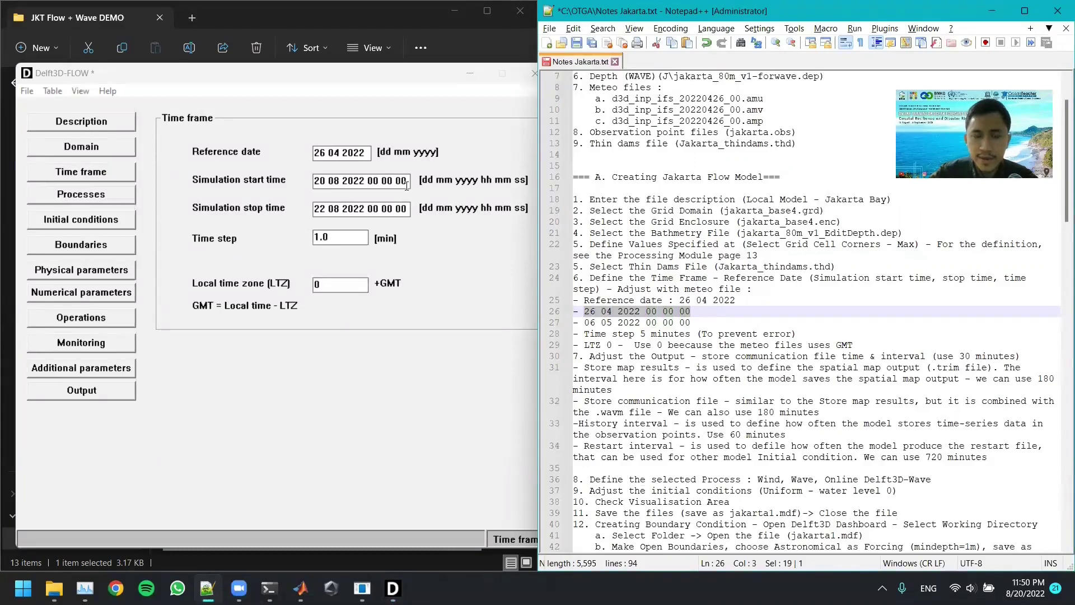
left_click_drag(407, 186, 307, 180)
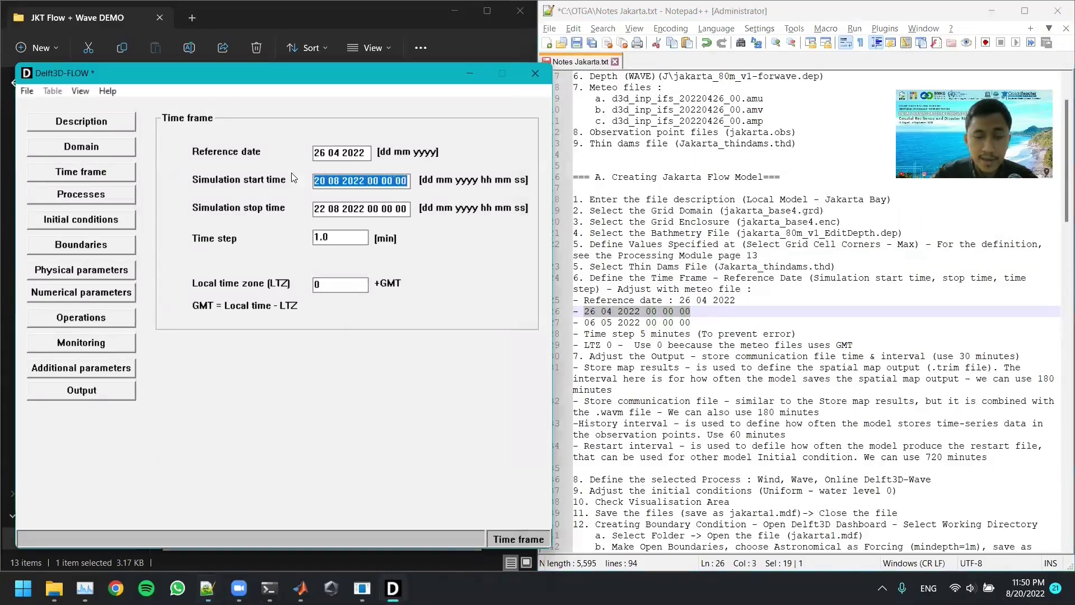
key("ctrl+v")
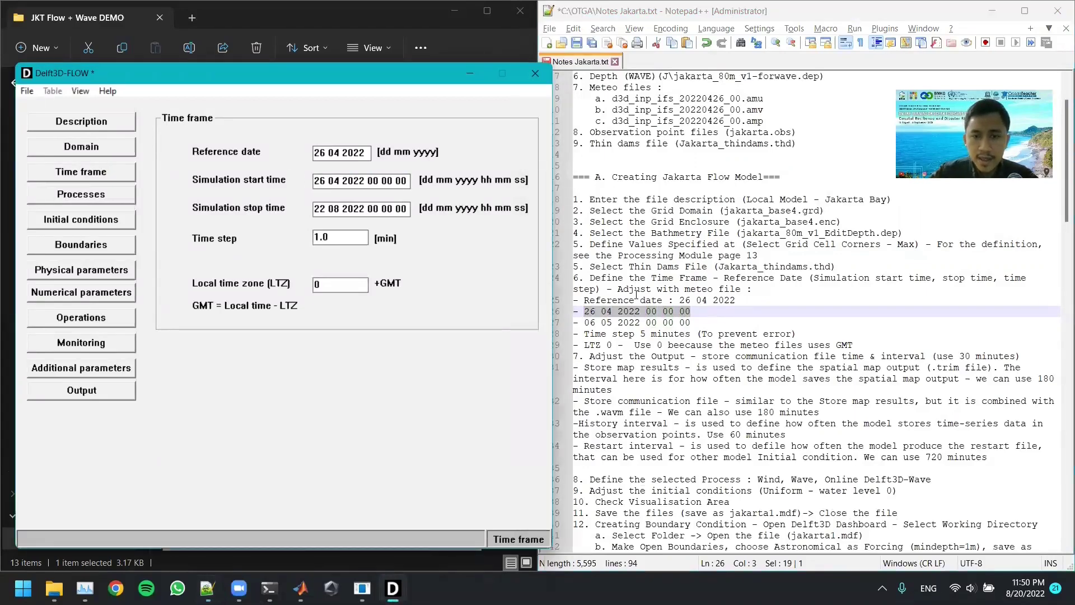
left_click_drag(694, 323, 583, 324)
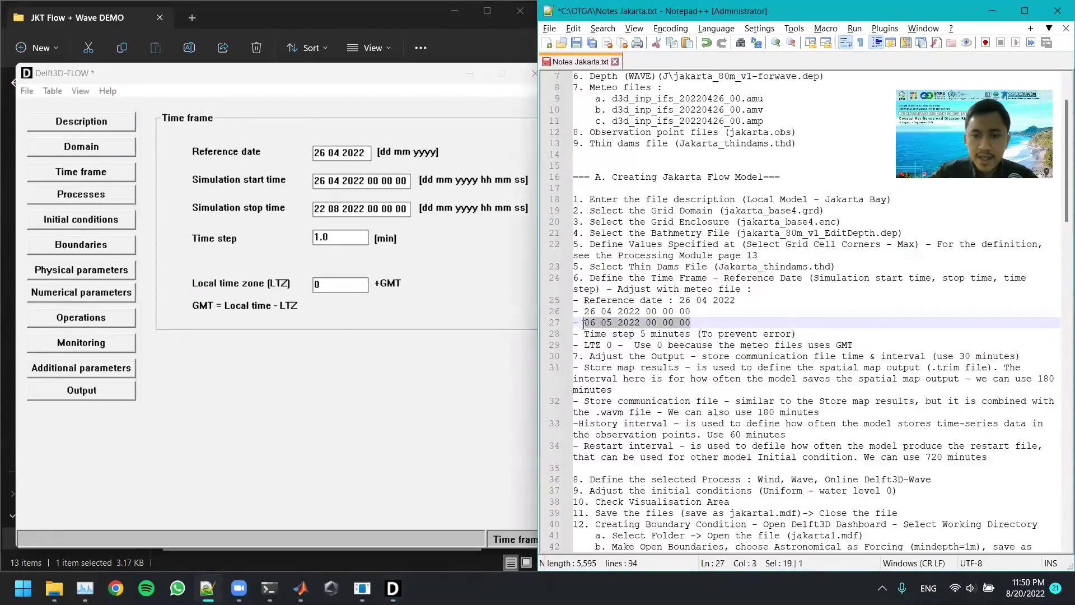
left_click(408, 213)
left_click_drag(408, 213, 301, 209)
key("ctrl+v")
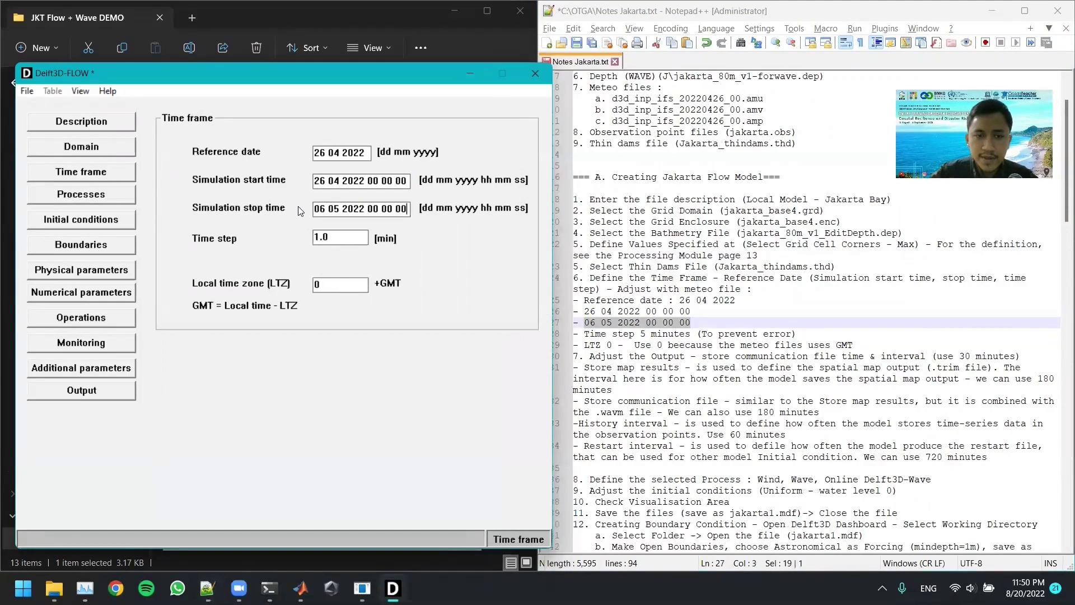
left_click_drag(617, 289, 746, 289)
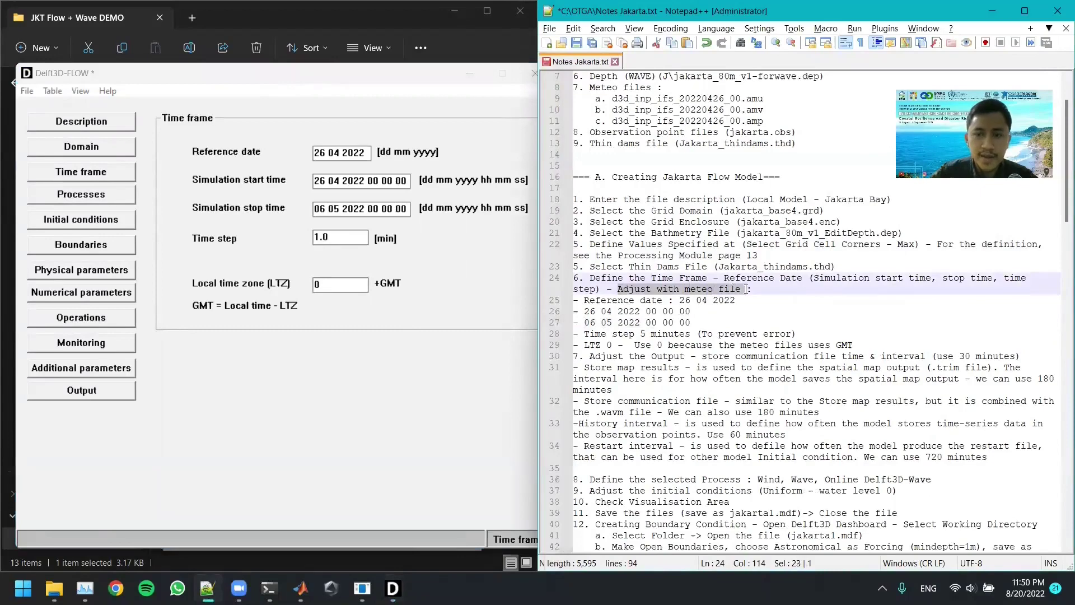
key("alt+Tab")
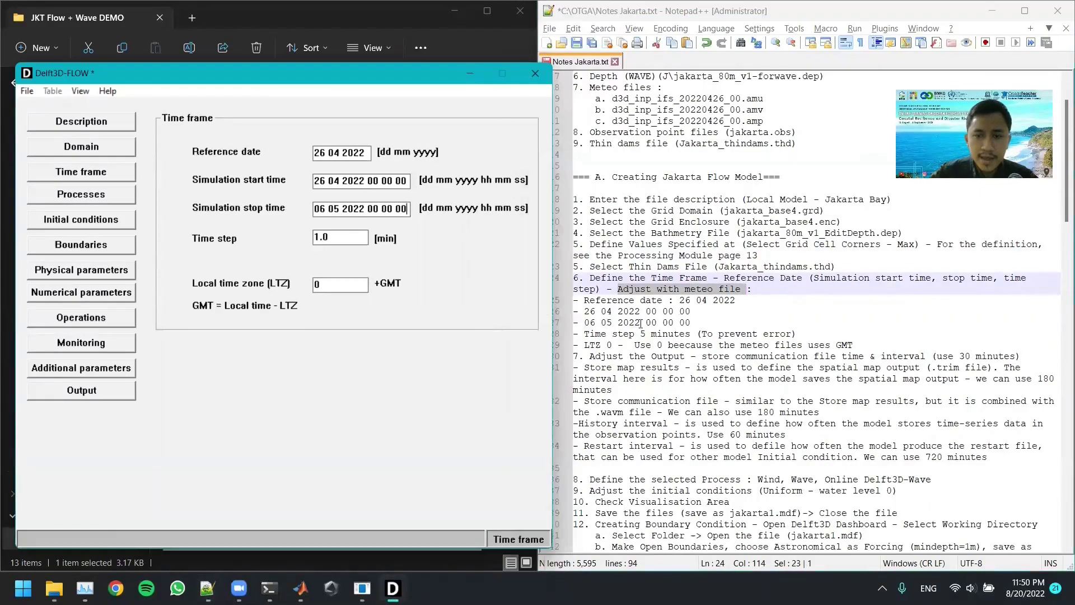
Change the time step from 1.0 to 5 minutes.
left_click(343, 238)
left_click_drag(343, 238, 244, 230)
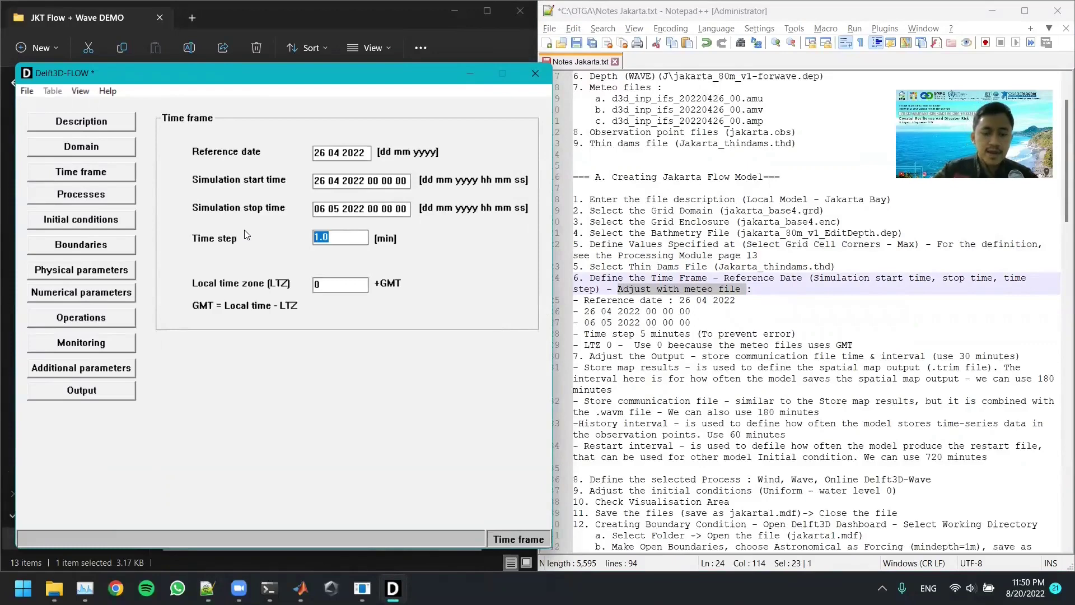
type("50")
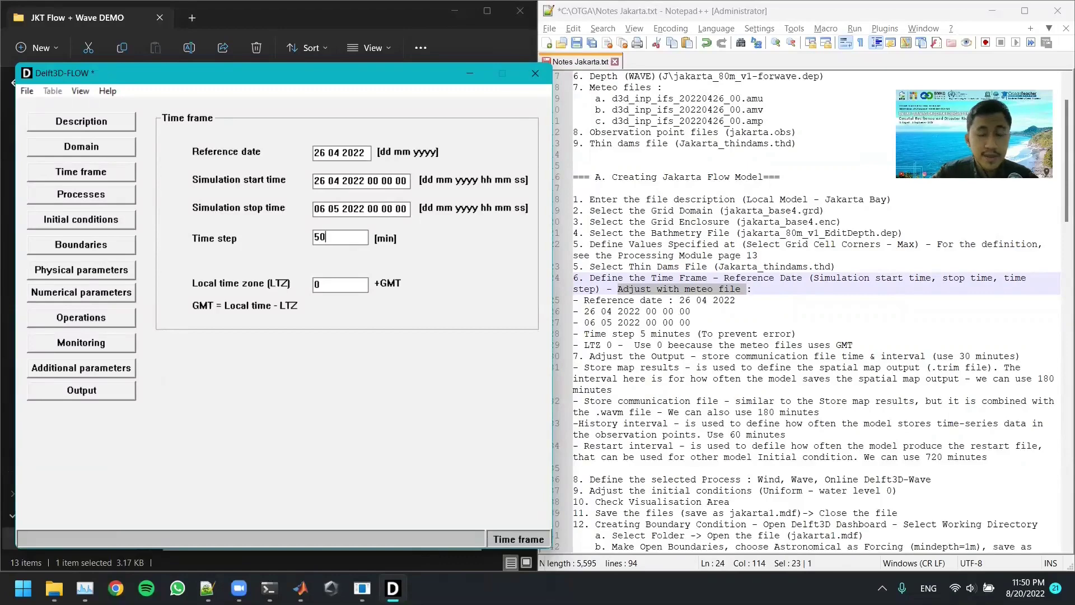
key("BackSpace")
key("BackSpace")
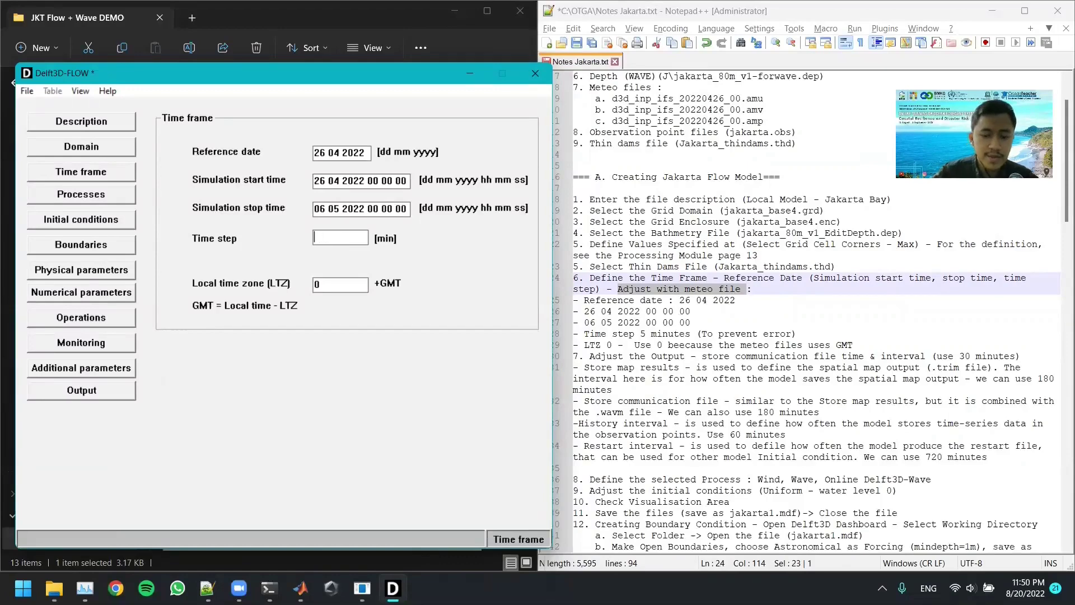
type("5")
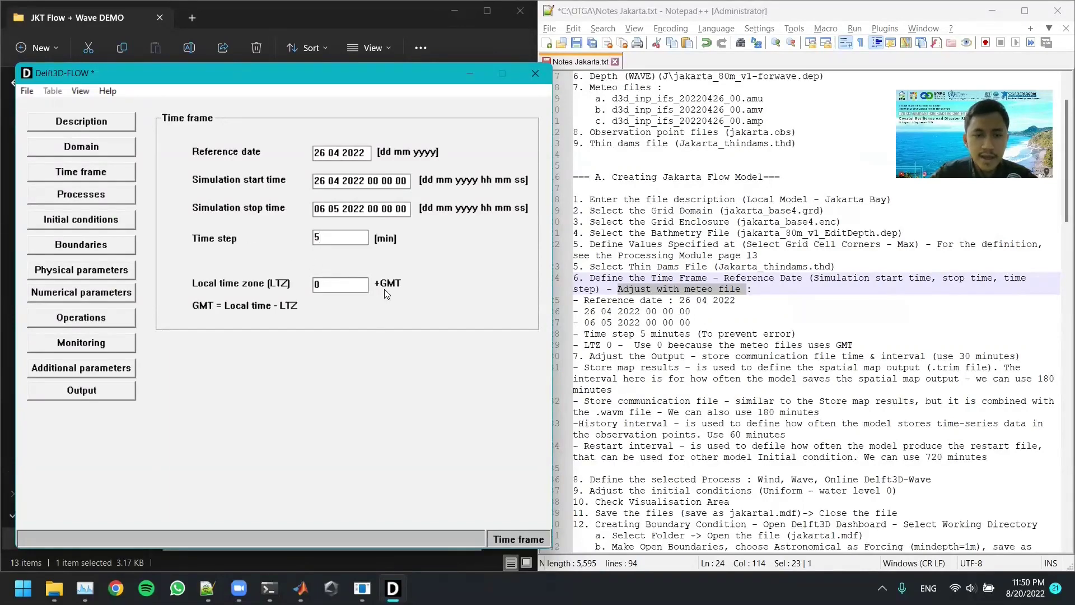
Keep the local time zone at 0, as the LTZ note advises.
left_click(707, 345)
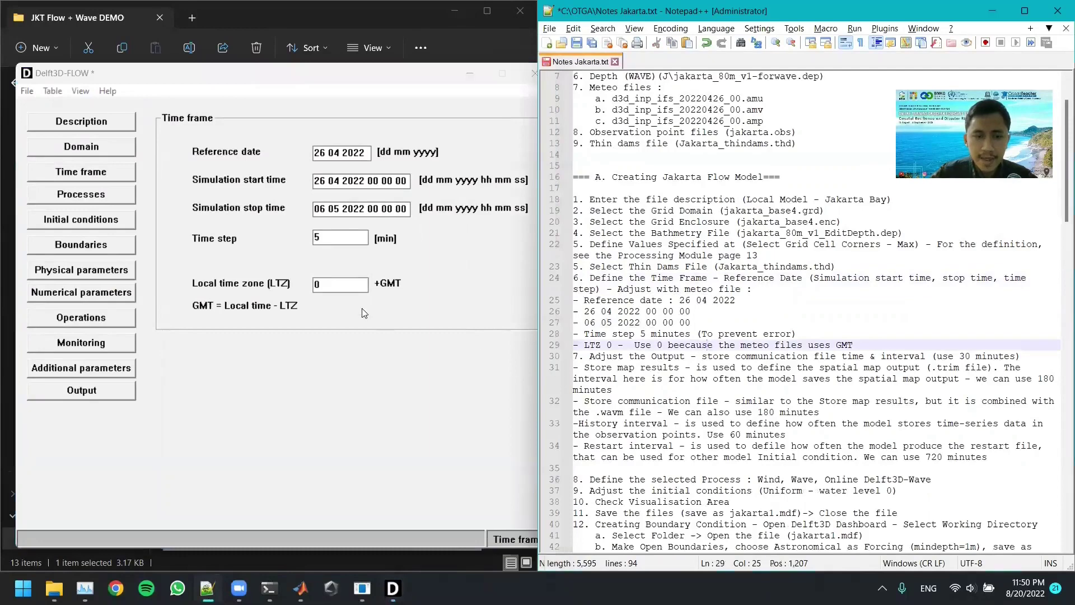
left_click(324, 285)
key("shift+Home")
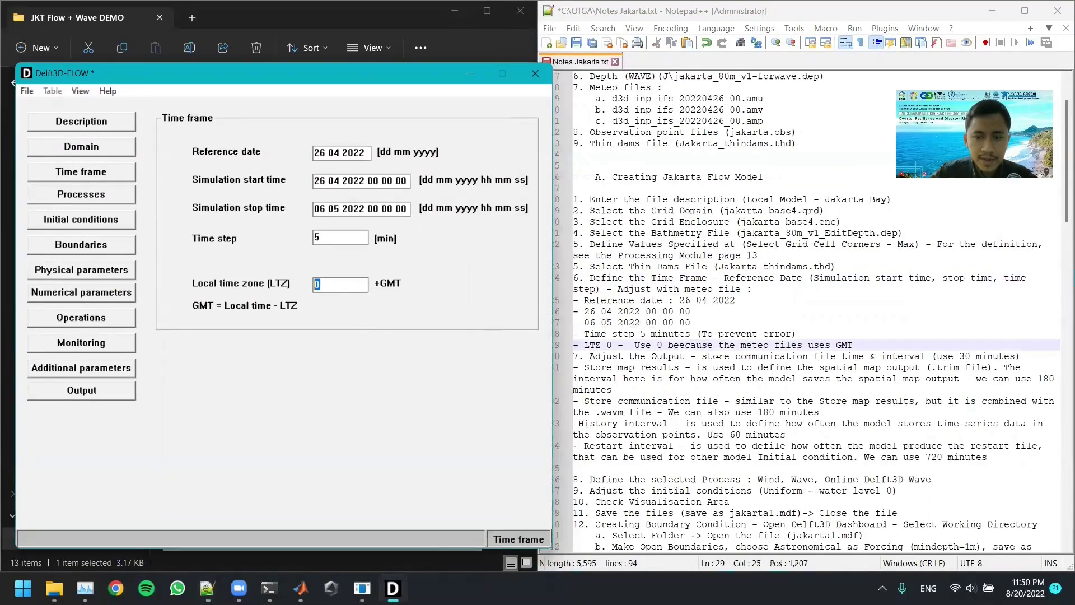
left_click(657, 346)
left_click_drag(741, 346, 812, 346)
key("End")
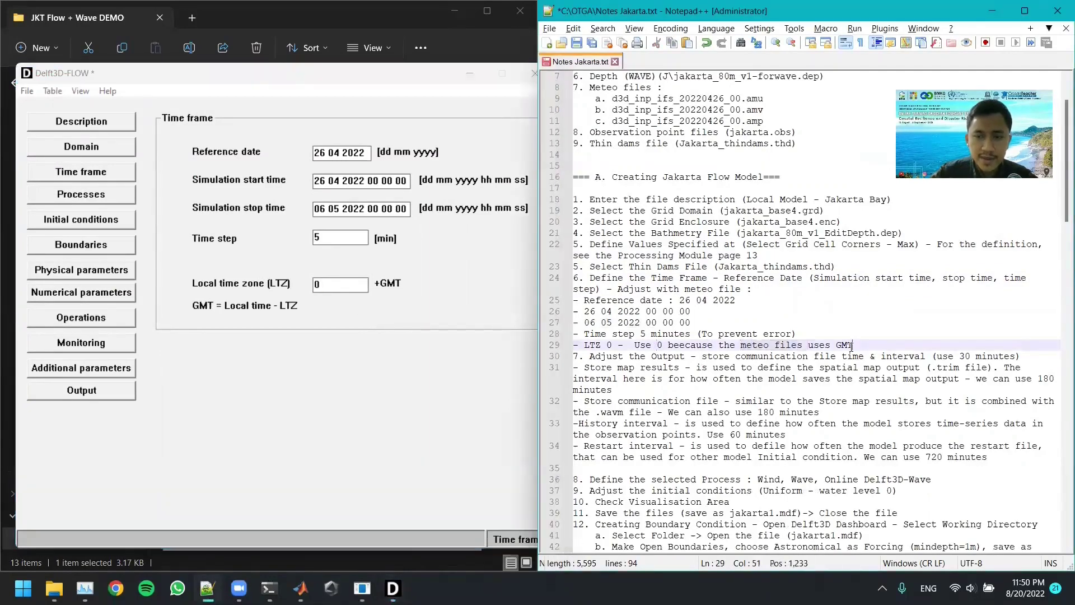
left_click(357, 283)
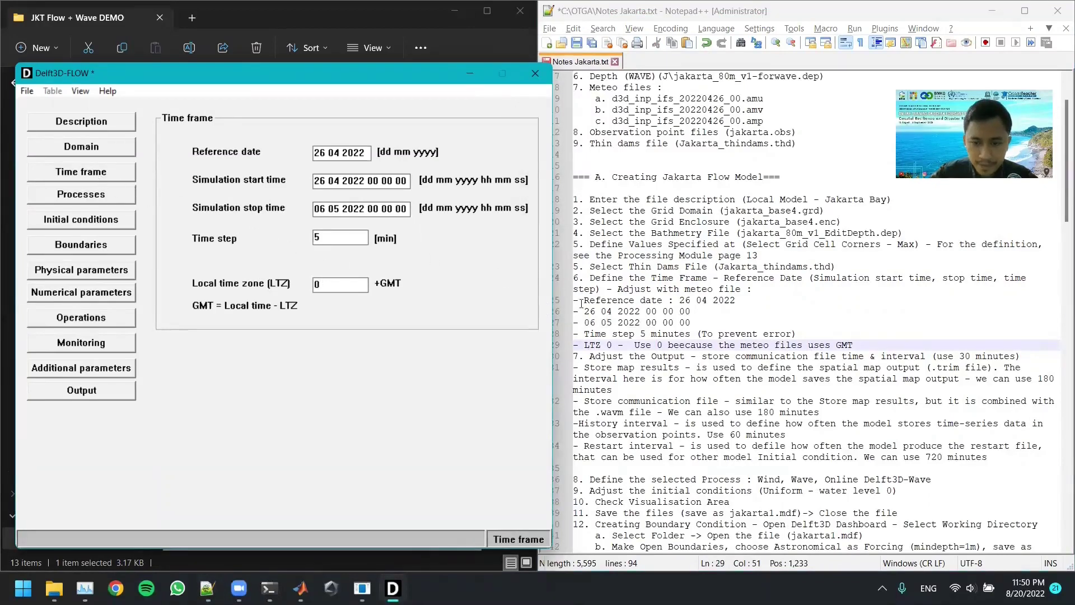
scroll(603, 321, "down", 1)
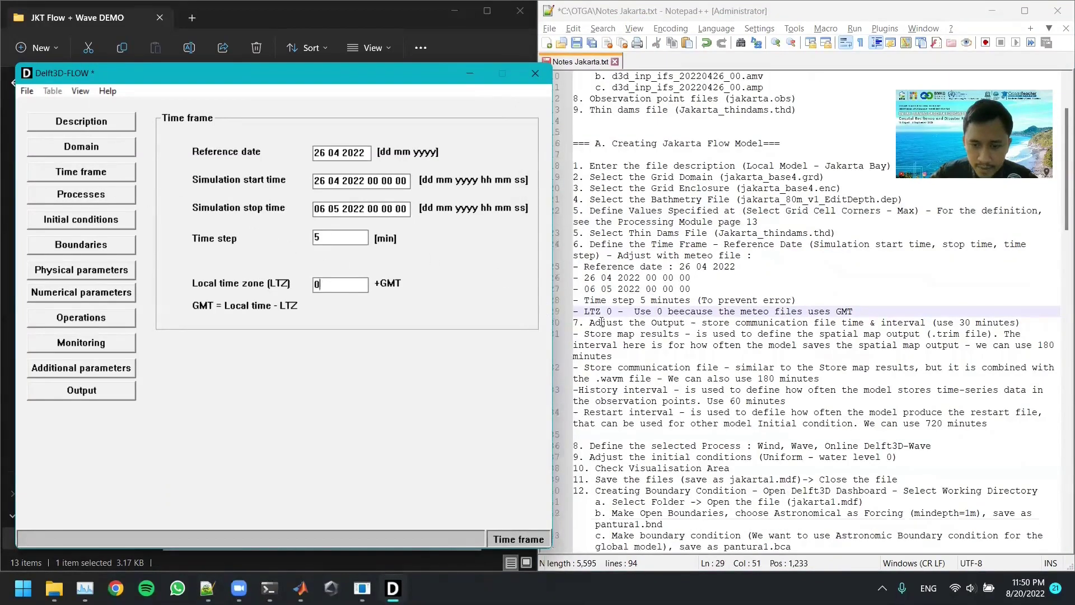
left_click(71, 199)
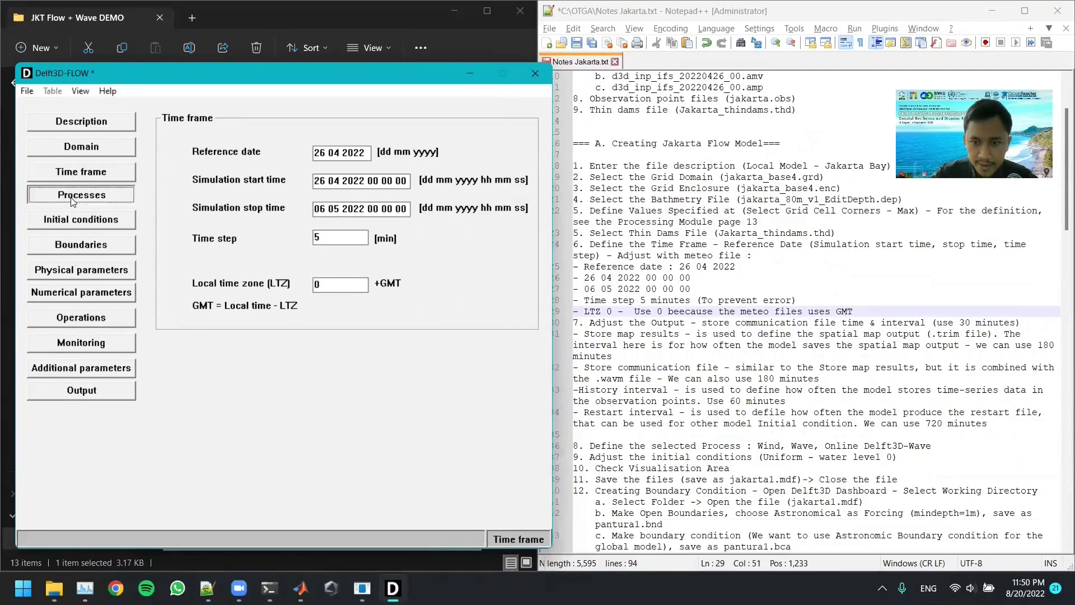
left_click(73, 390)
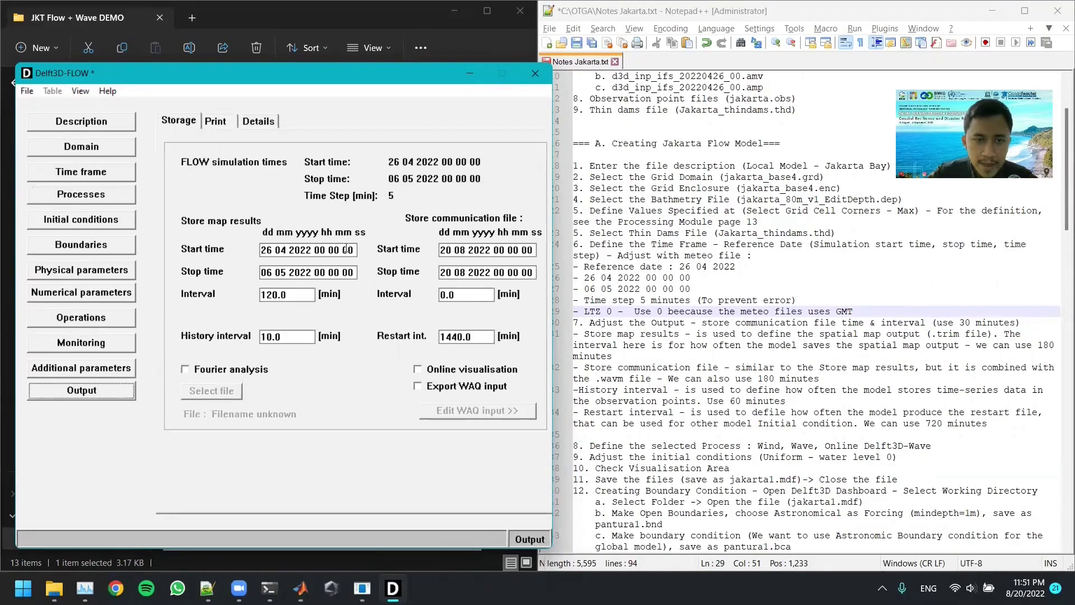
Change the map results interval from 120.0 to 180 minutes per the notes.
scroll(622, 335, "down", 1)
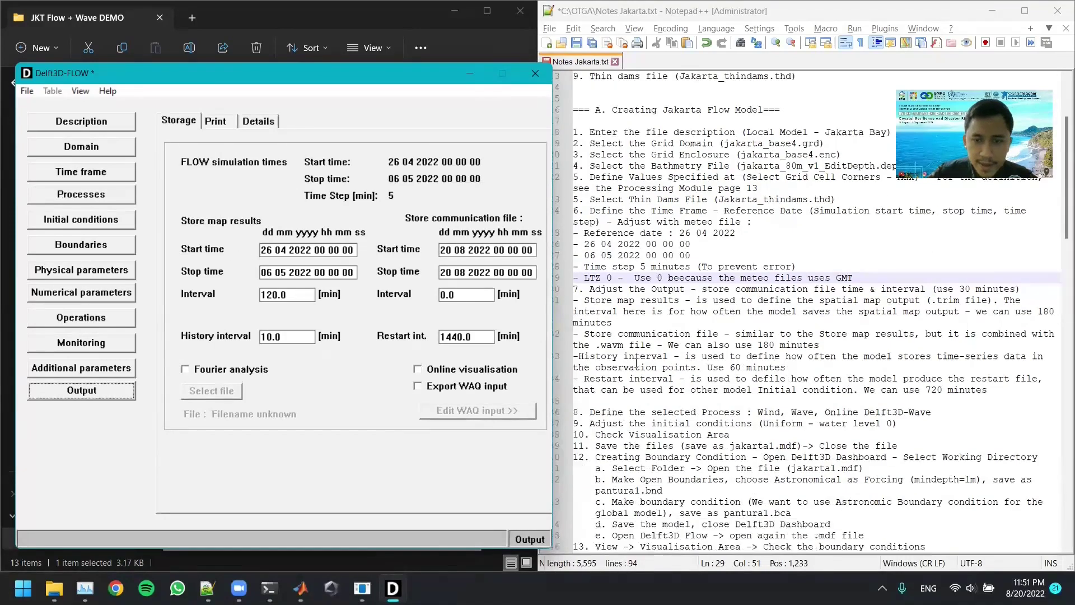
left_click(634, 288)
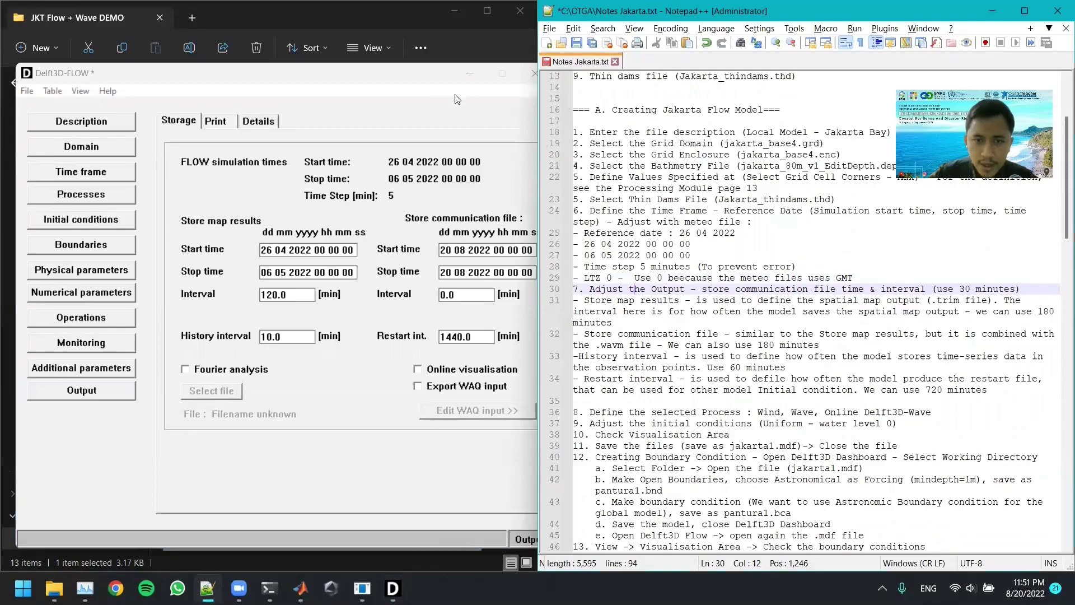
left_click(349, 250)
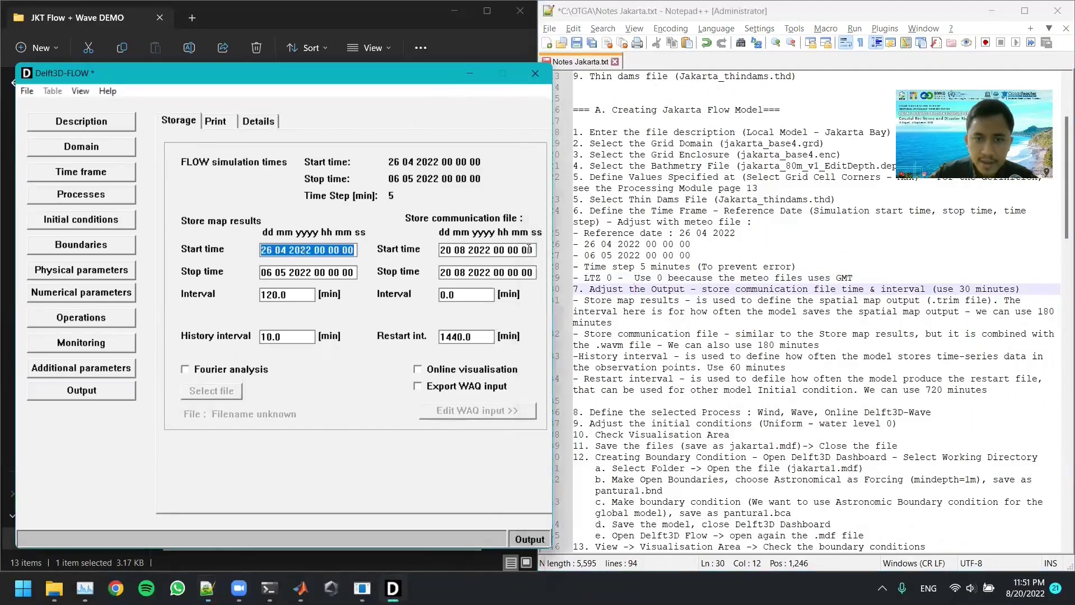
left_click(667, 300)
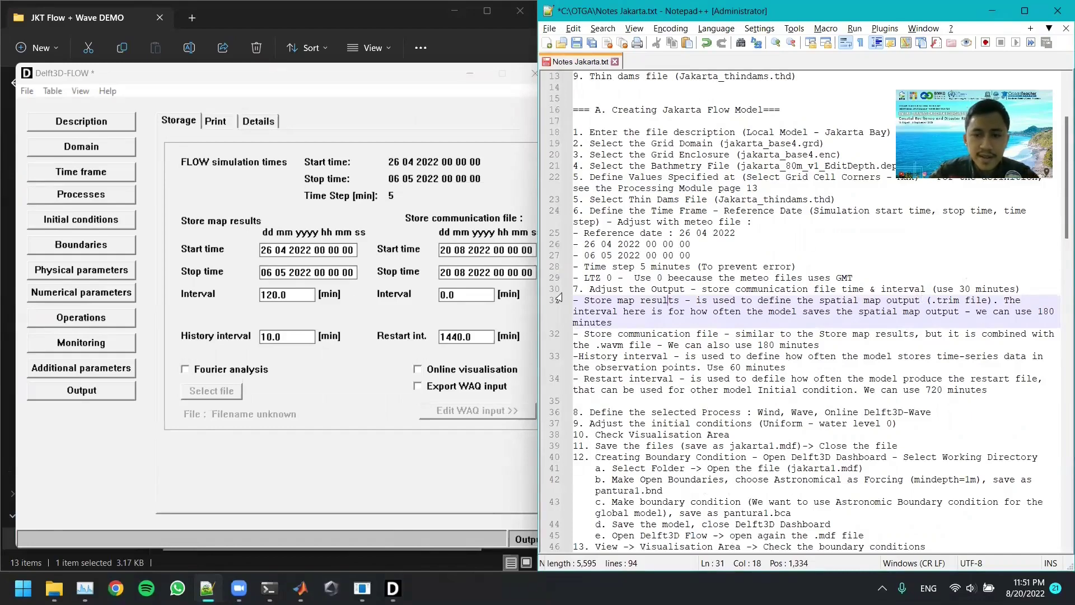
key("Down")
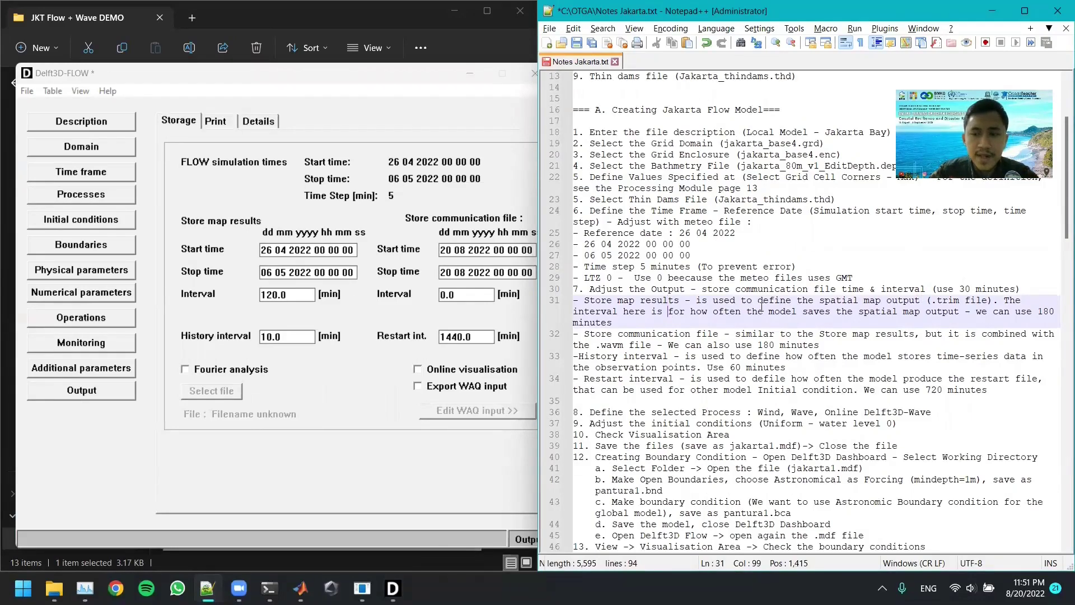
left_click(943, 313)
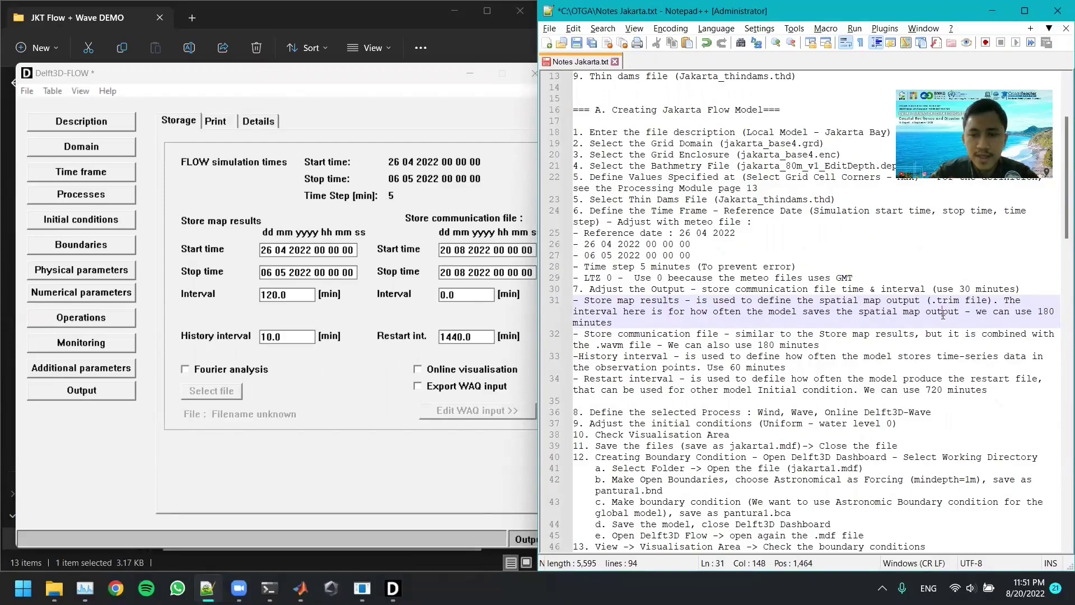
left_click(220, 296)
key("shift+Home")
type("180")
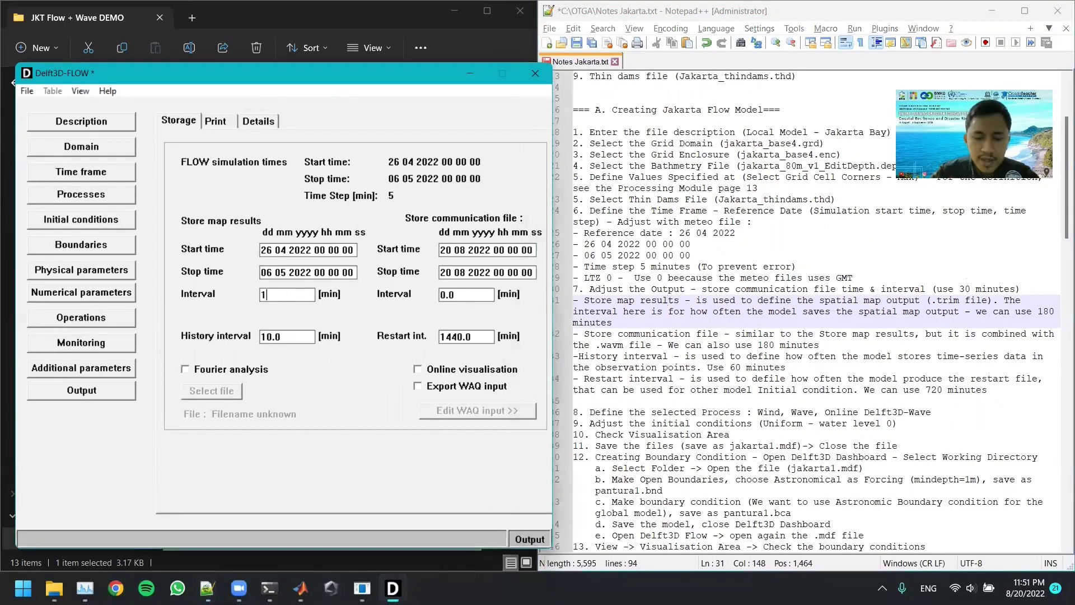
left_click(751, 328)
left_click(413, 221)
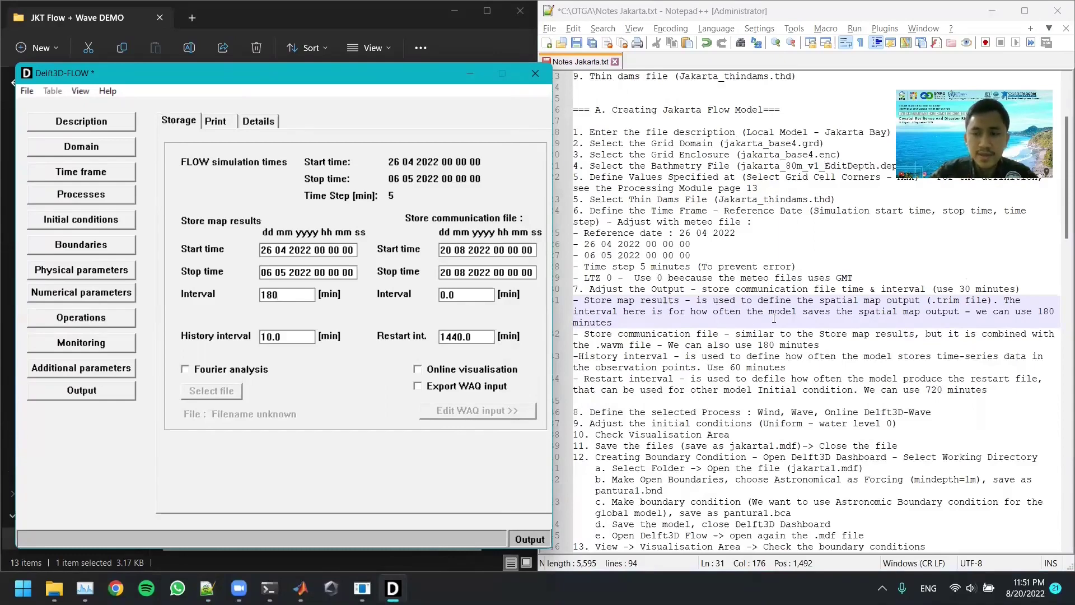
Store the communication file every 180 minutes, copying the map results start and stop times.
left_click(876, 334)
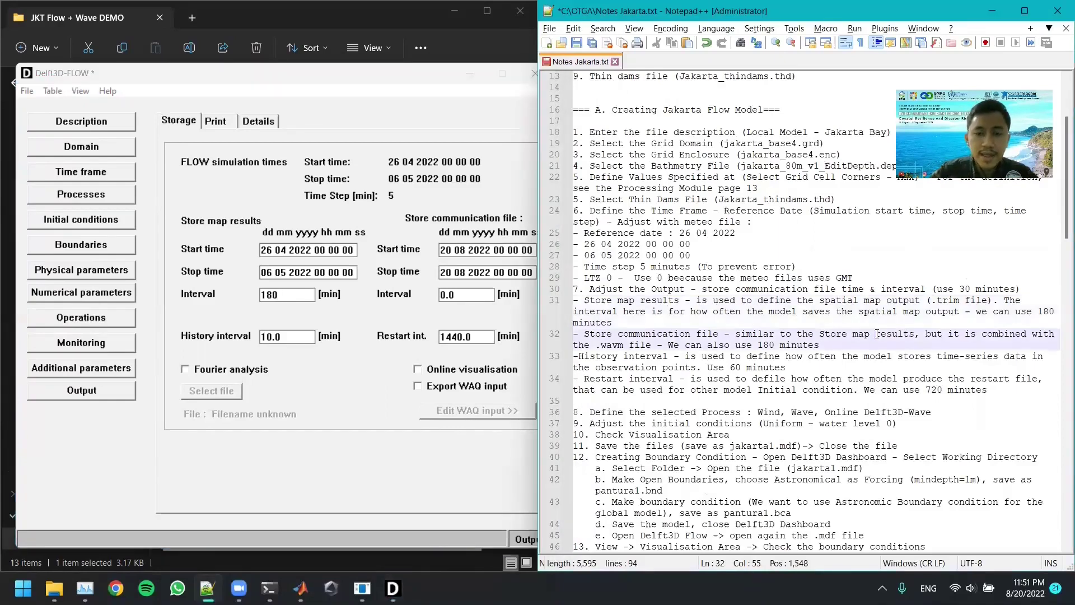
left_click(418, 73)
left_click_drag(418, 72, 410, 71)
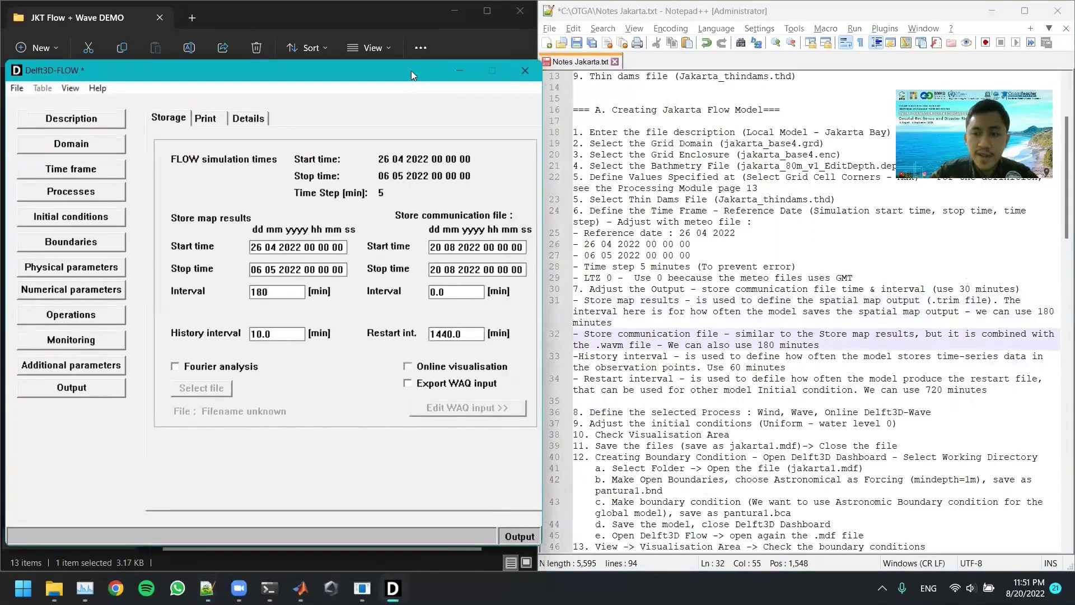
double_click(437, 292)
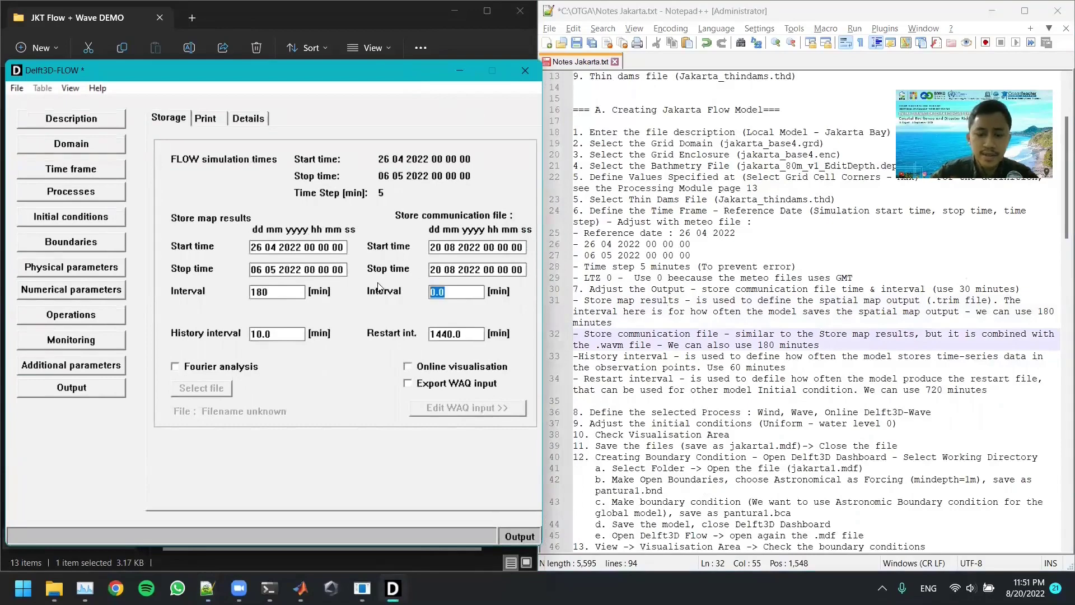
type("180")
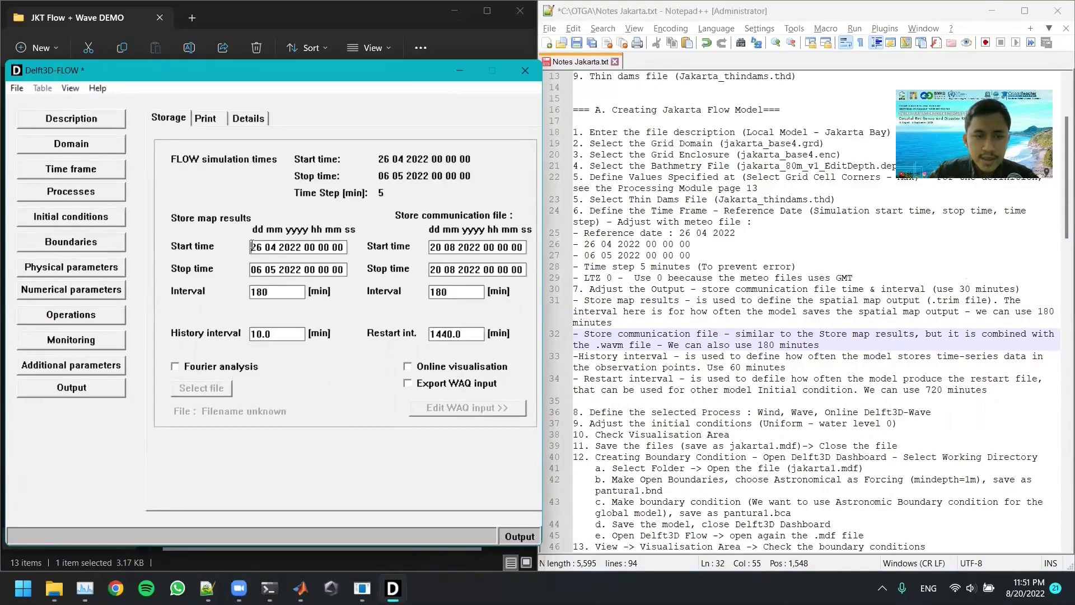
left_click_drag(251, 246, 549, 252)
key("ctrl+c")
key("ctrl+v")
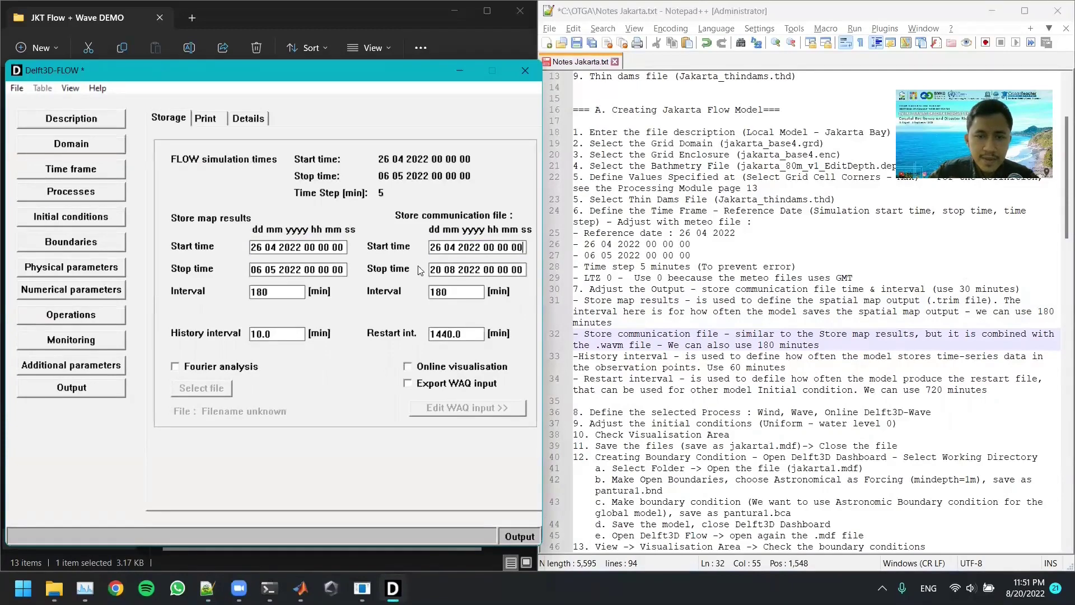
left_click_drag(251, 270, 642, 273)
key("ctrl+c")
key("ctrl+v")
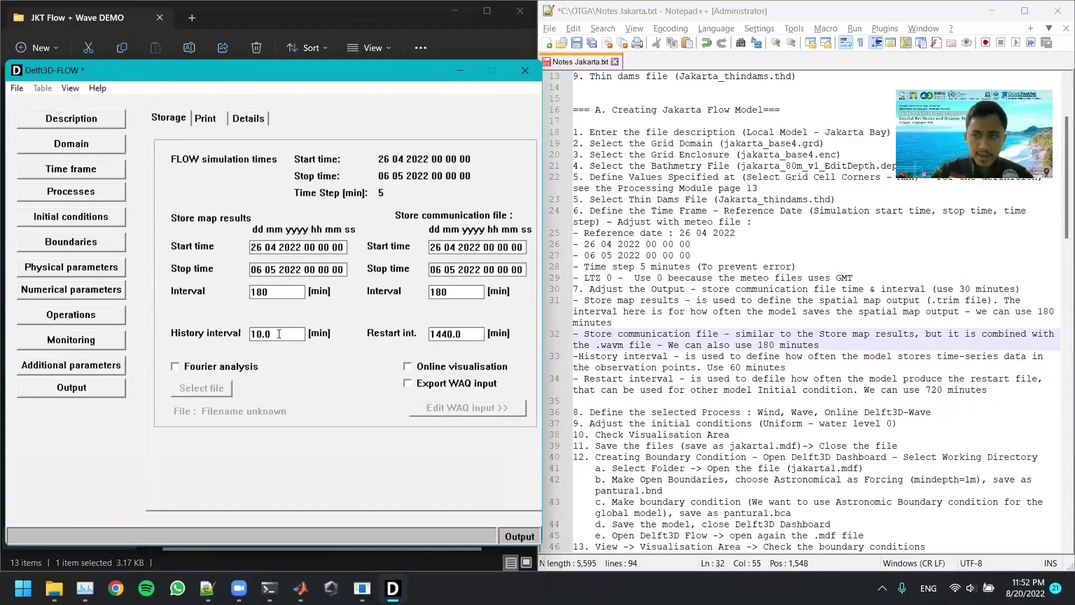
Change the history interval from 10.0 to 60 minutes.
left_click_drag(279, 334, 241, 335)
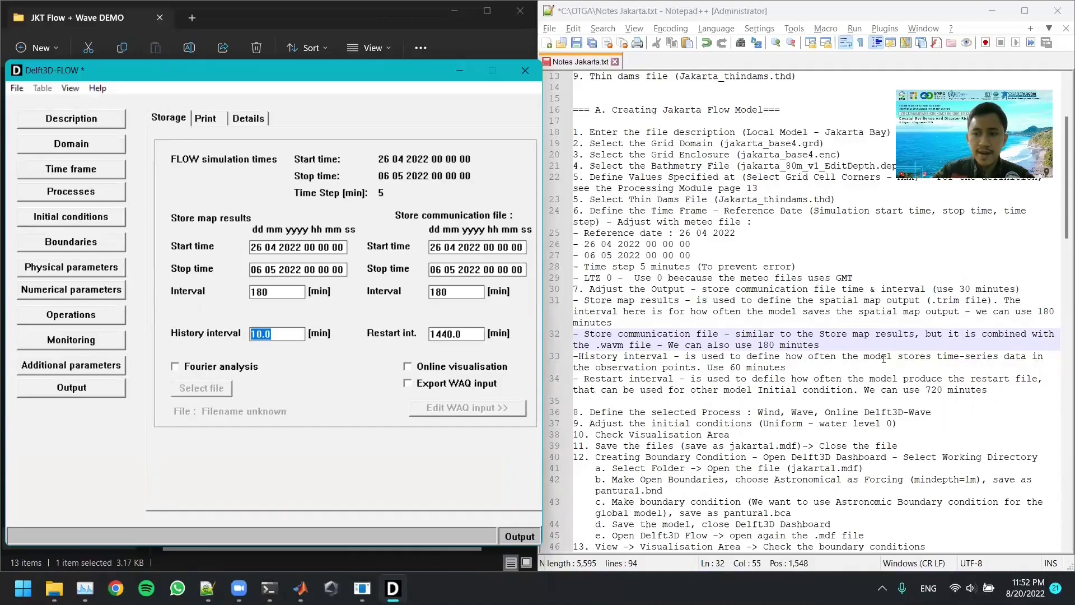
left_click_drag(841, 359, 848, 358)
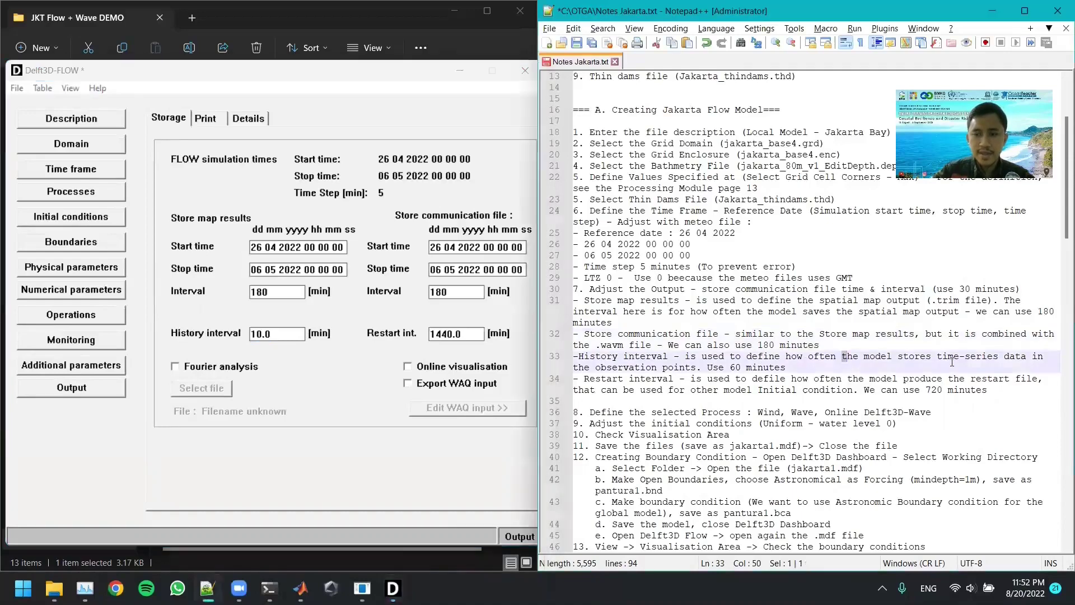
left_click_drag(290, 334, 214, 332)
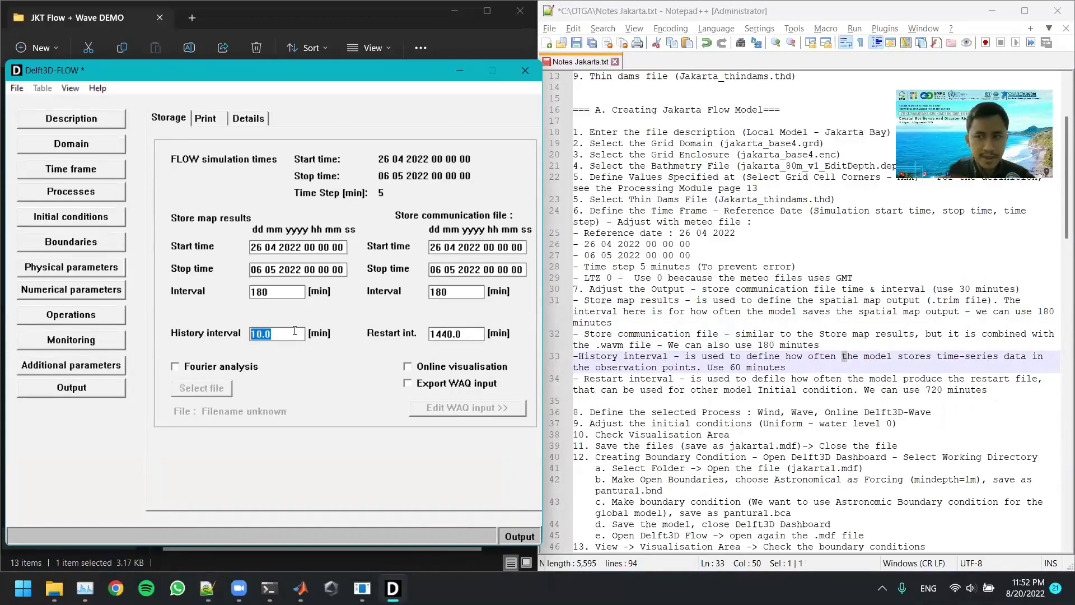
type("6")
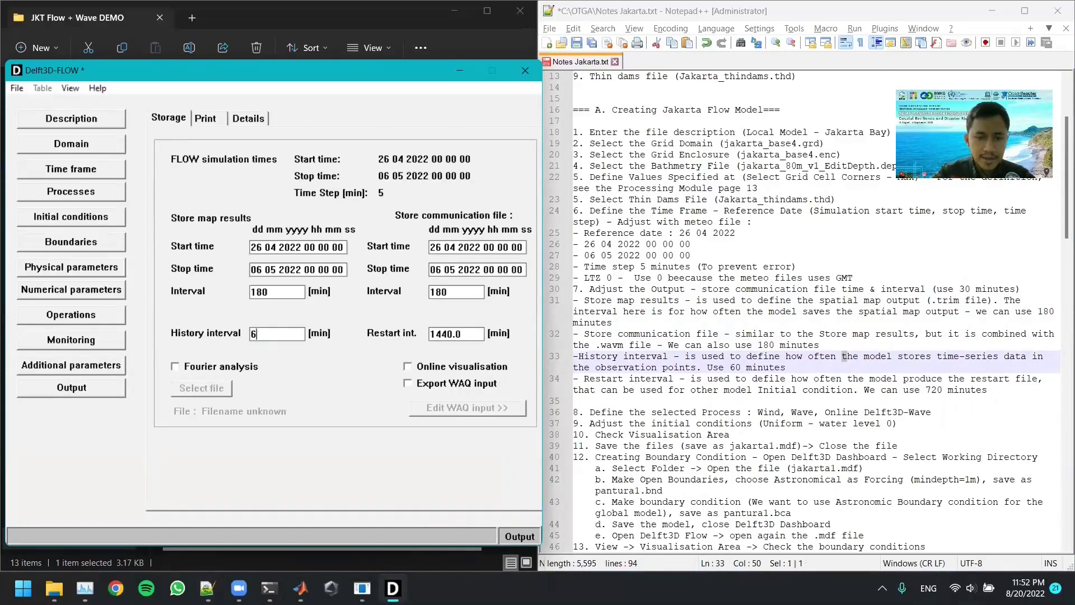
type("0")
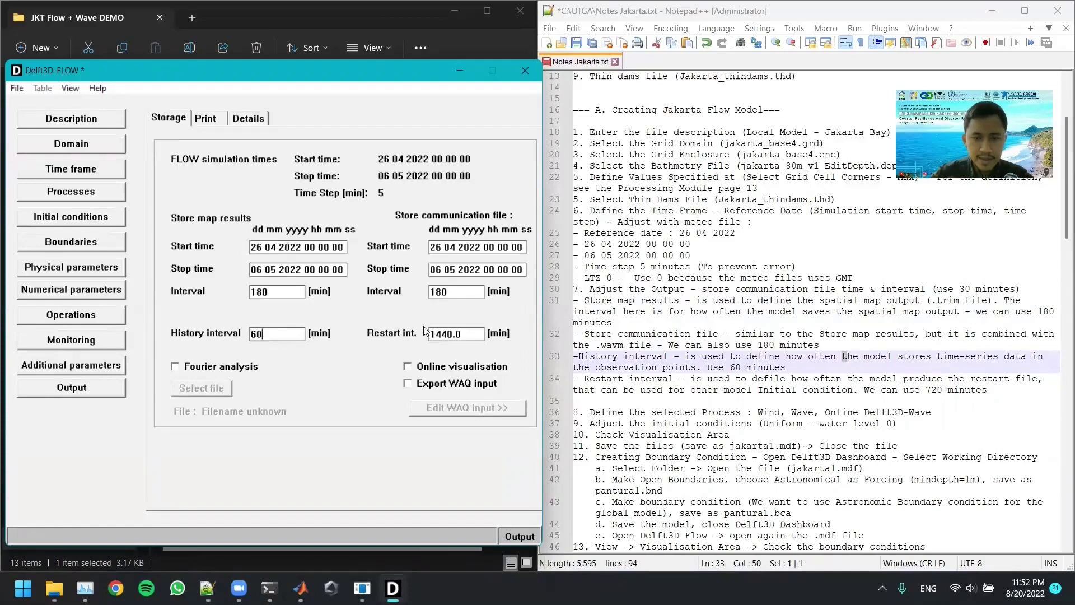
Replace the 1440.0 restart interval with 720 minutes.
left_click(764, 399)
left_click_drag(585, 389, 684, 380)
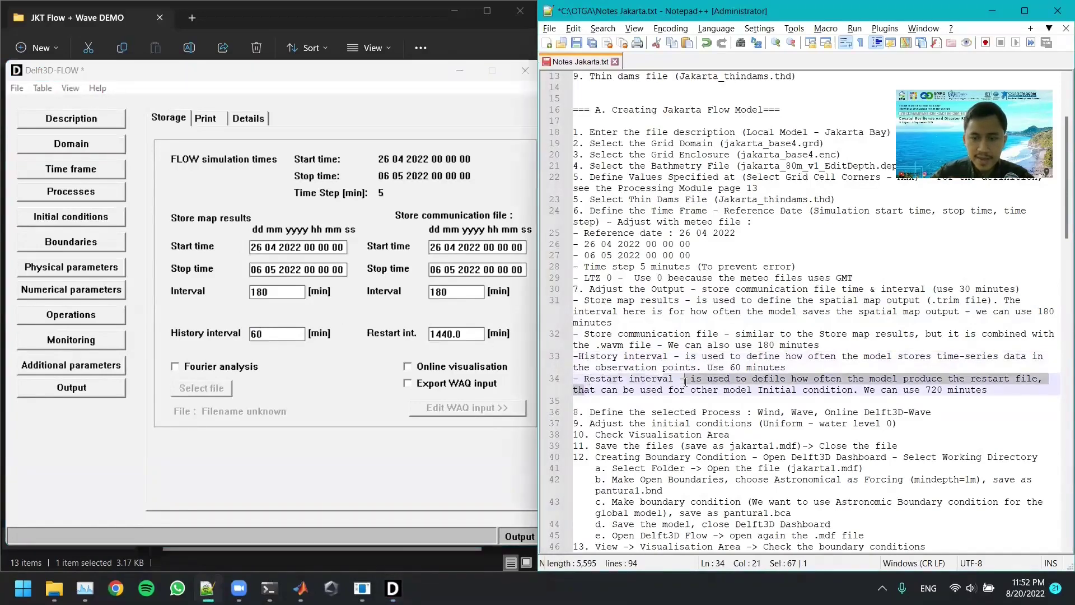
left_click(680, 380)
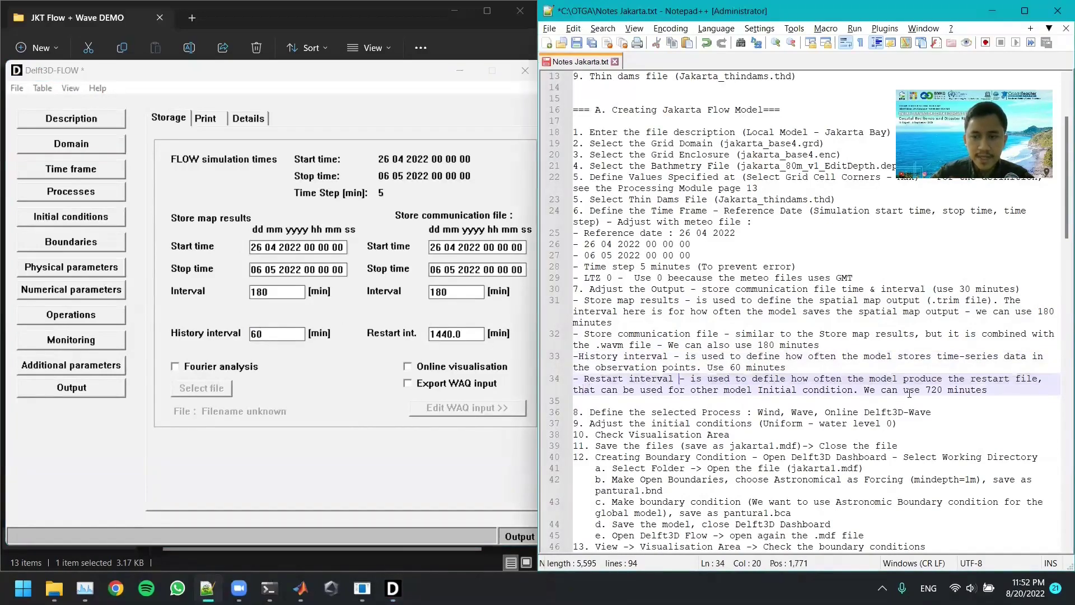
left_click(1021, 388)
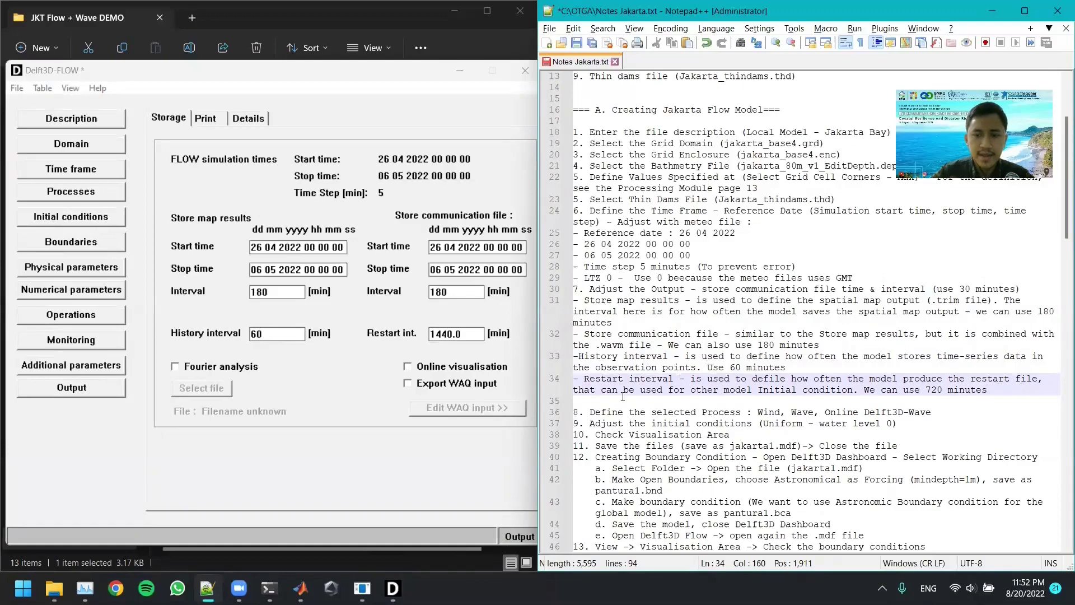
left_click(356, 327)
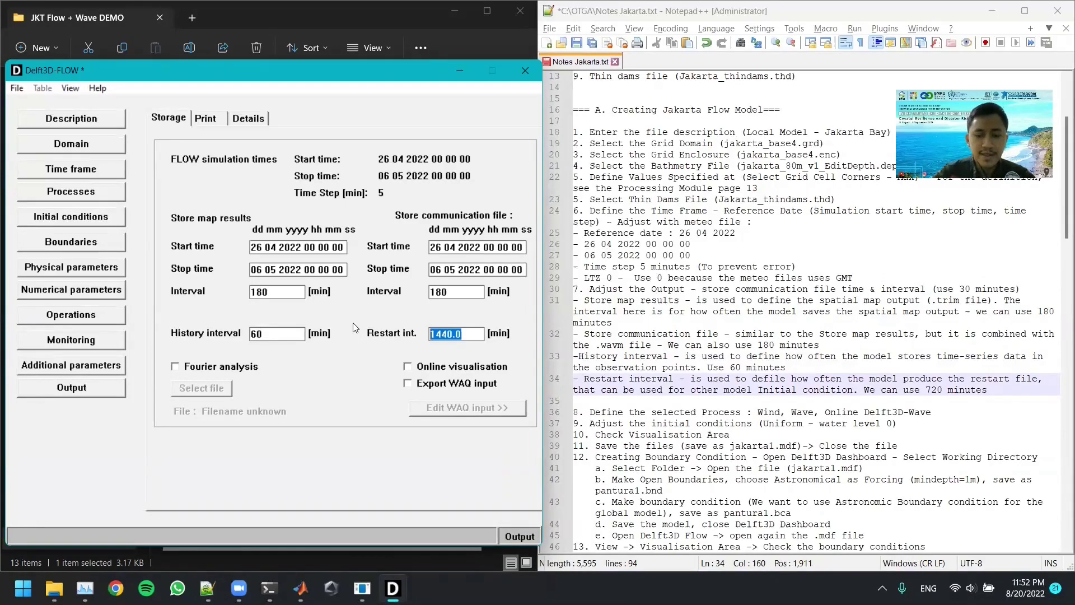
type("7")
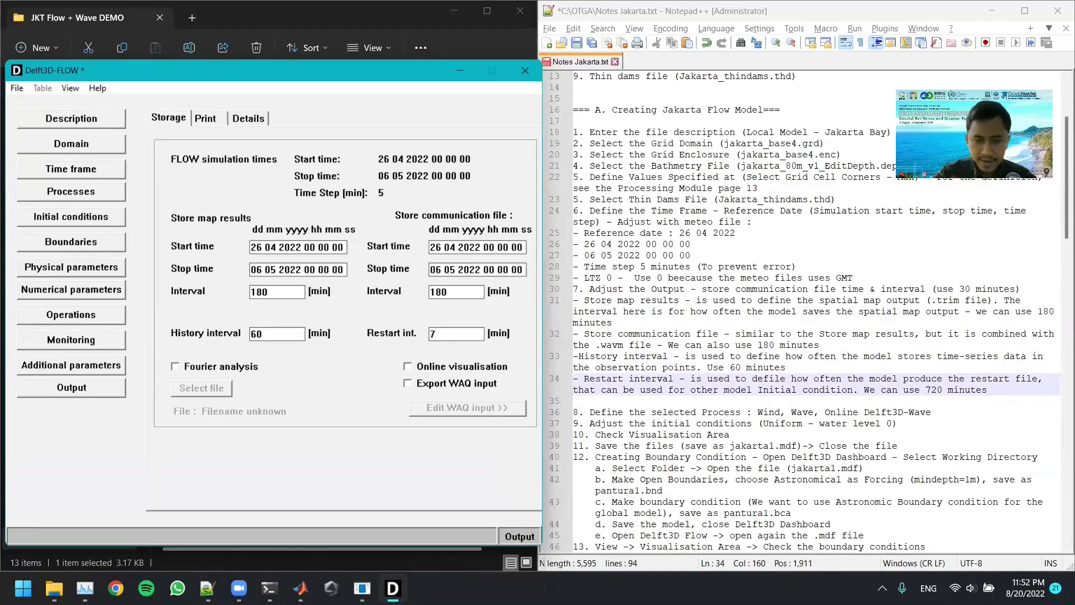
type("20")
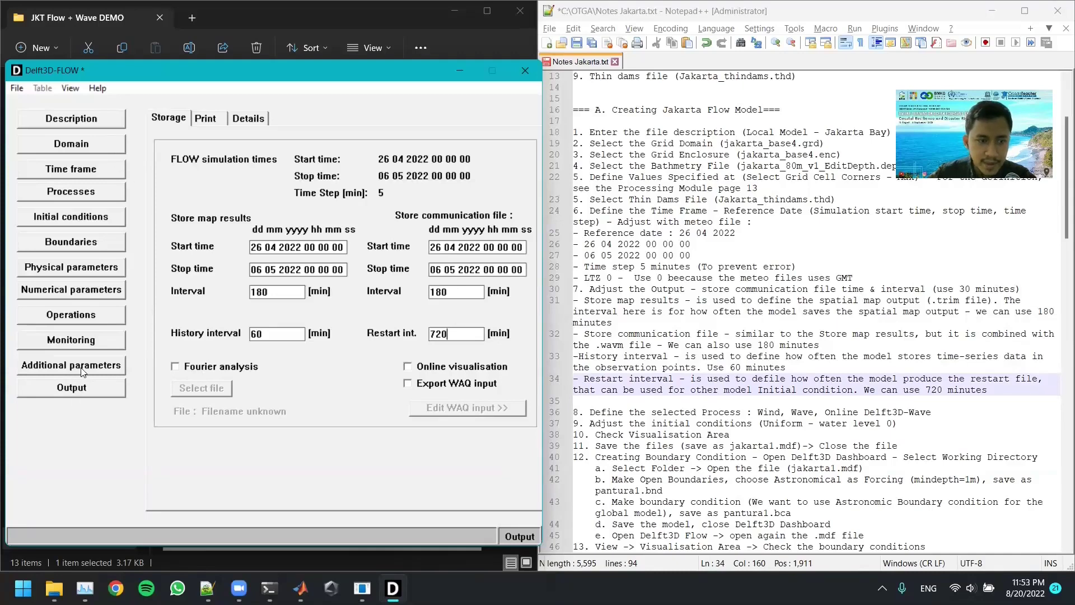
left_click(94, 196)
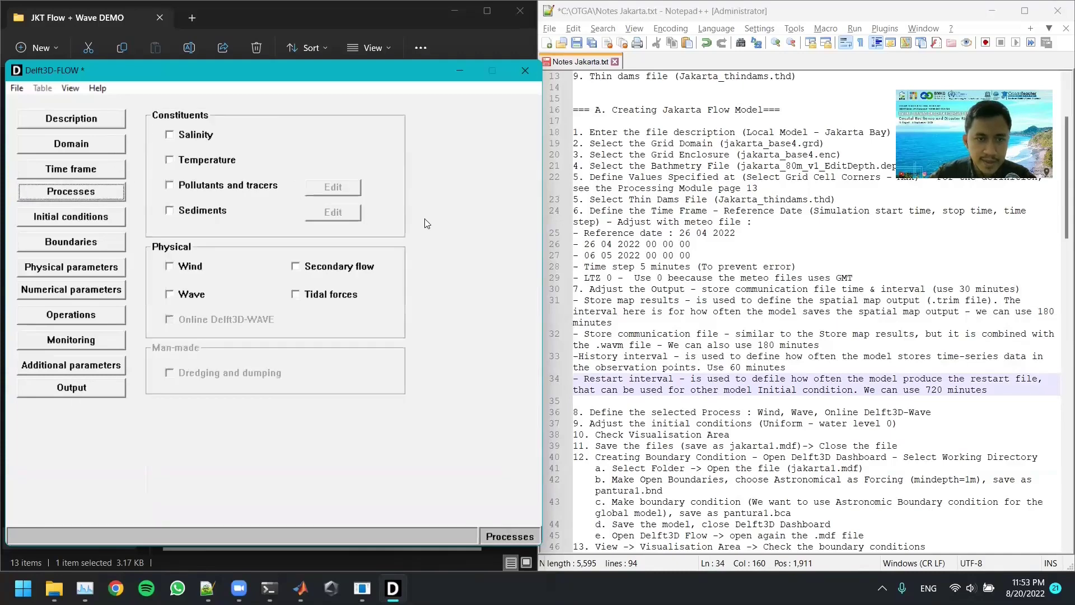
Enable the Wind and Wave (online Delft3D-WAVE) processes and keep a uniform initial water level of 0.
left_click(197, 268)
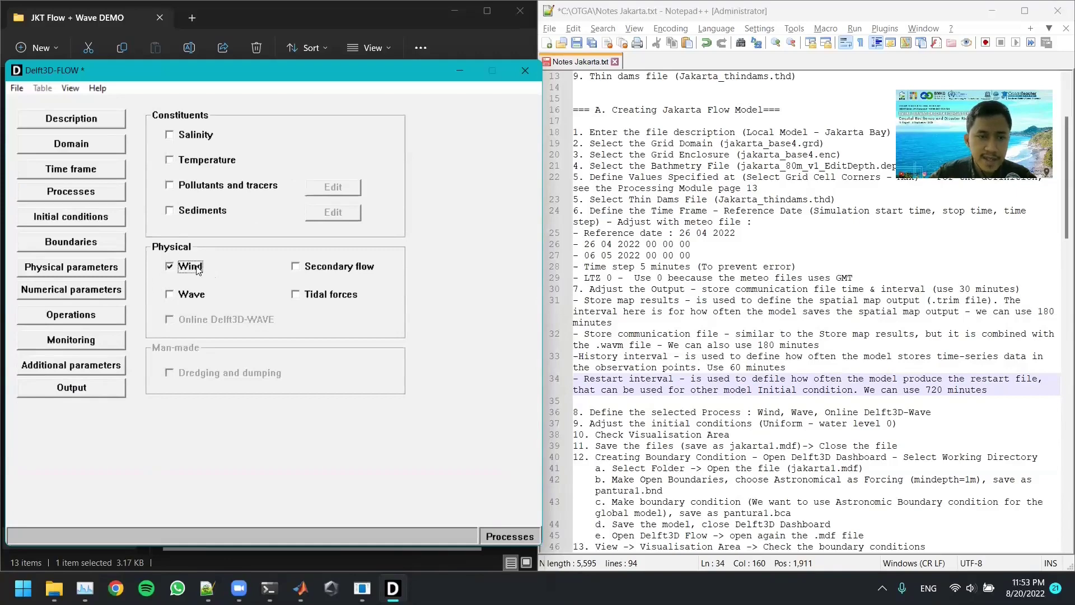
left_click(205, 302)
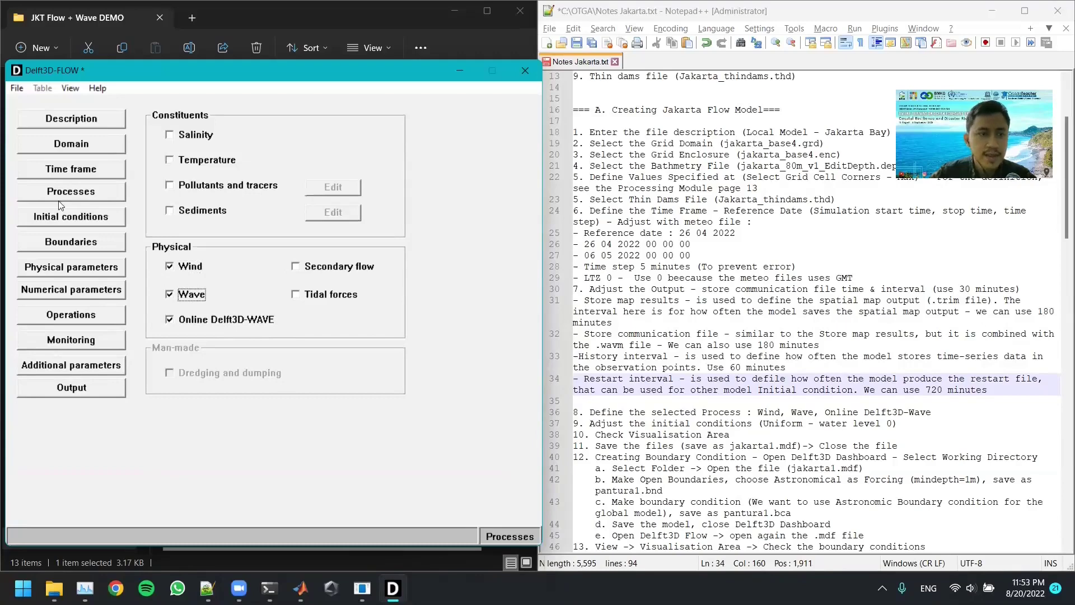
left_click(92, 222)
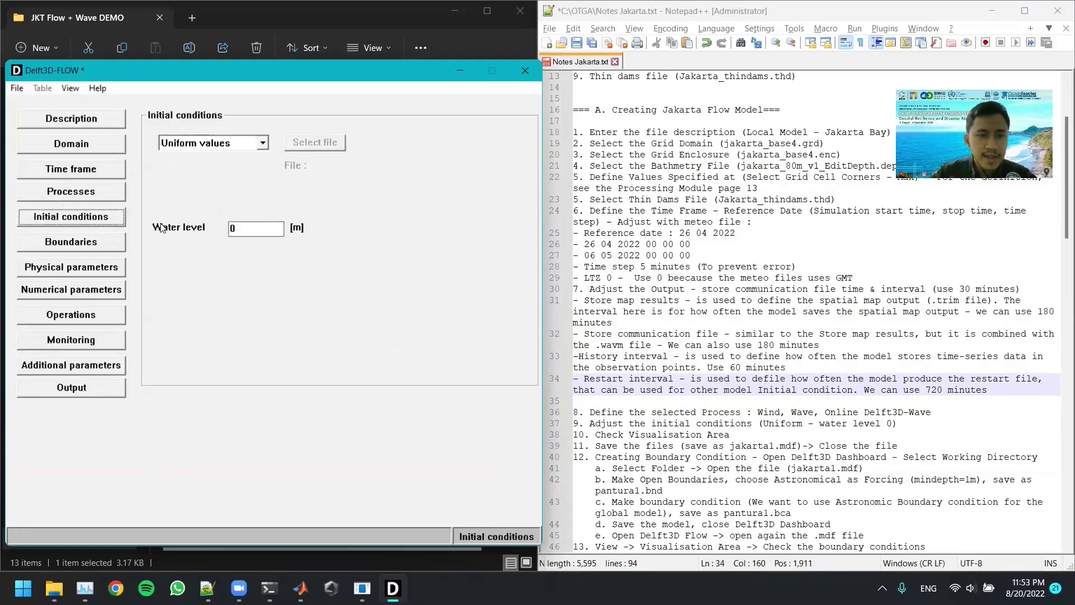
left_click(253, 143)
left_click(253, 143)
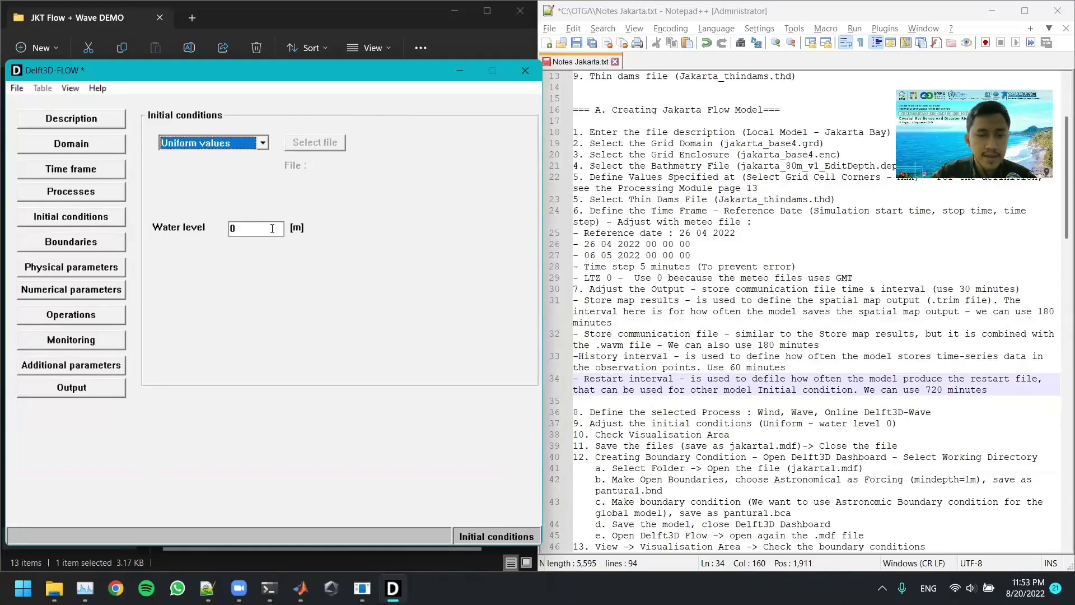
key("Tab")
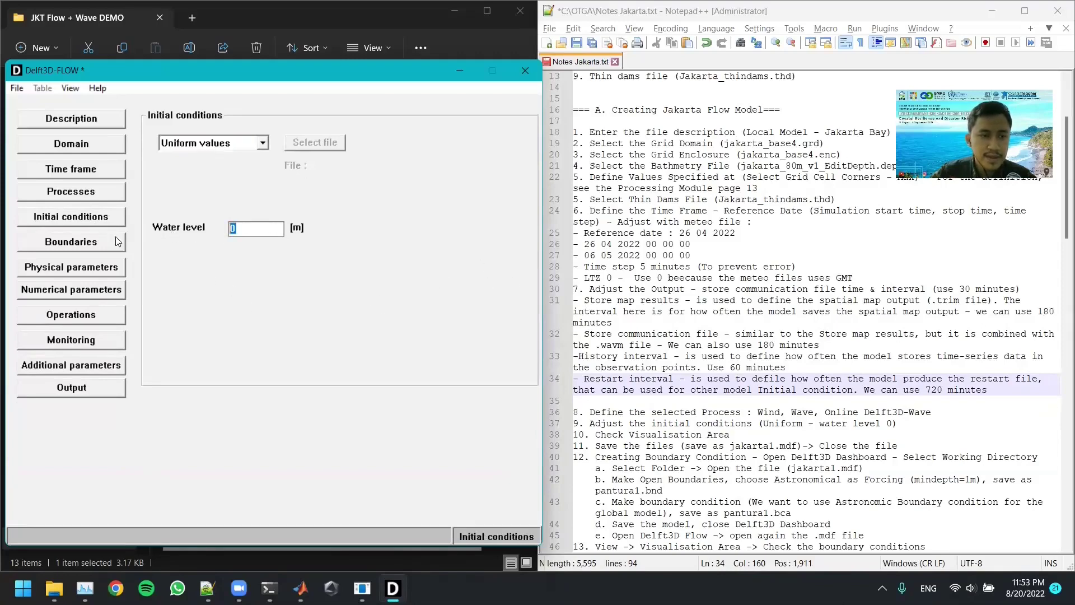
left_click(116, 241)
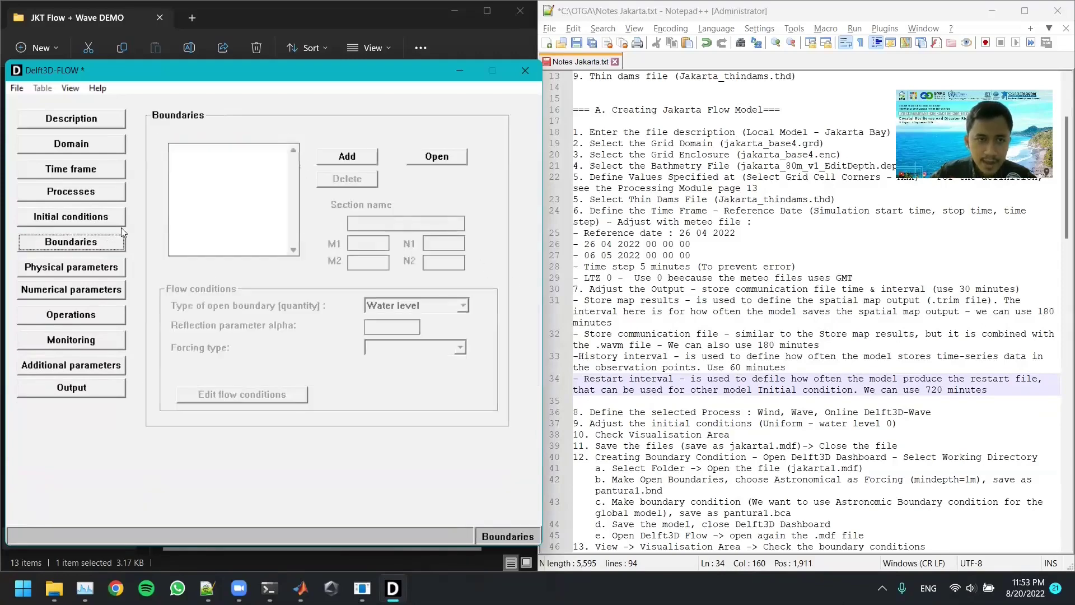
Scroll the notes and highlight the boundary condition step.
left_click(649, 334)
scroll(635, 353, "down", 2)
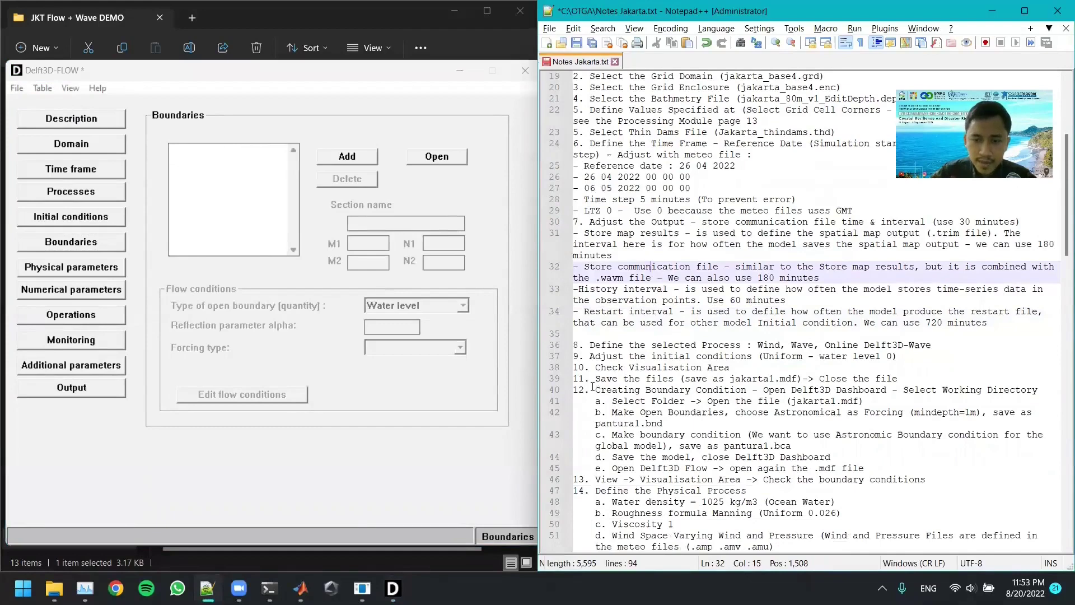
left_click_drag(592, 388, 1040, 391)
Save the model definition as jakarta1.mdf and dismiss the missing wind data warning.
left_click(25, 91)
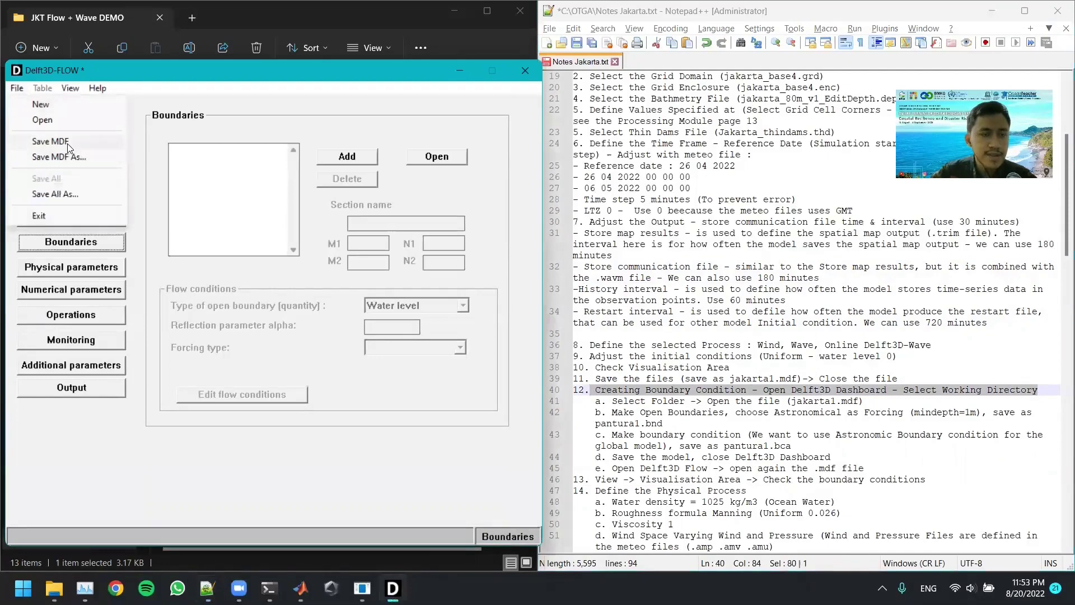
left_click(66, 143)
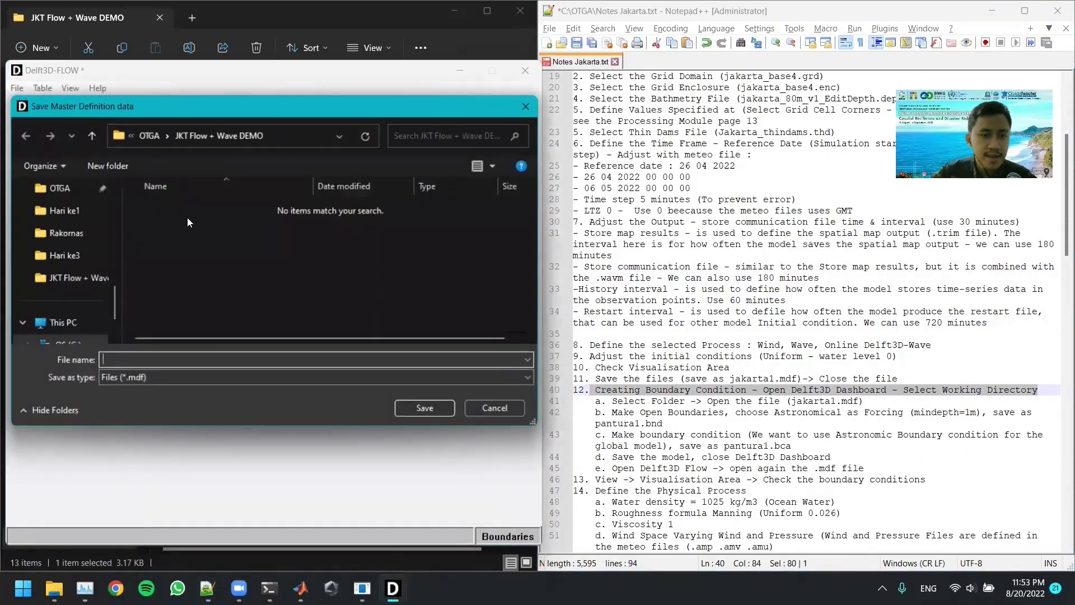
type("jakarta1")
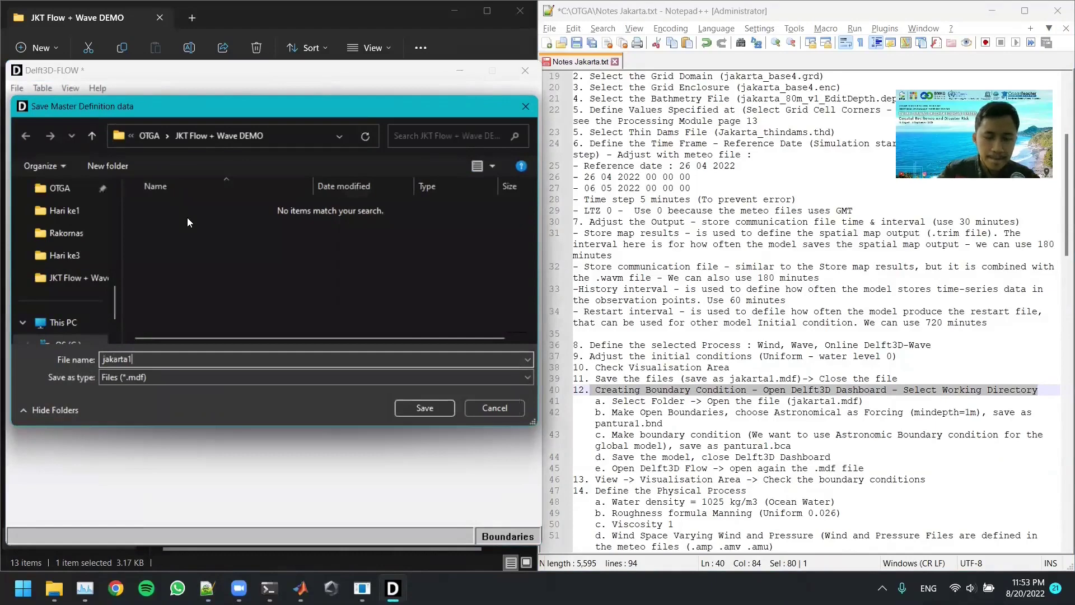
key("Return")
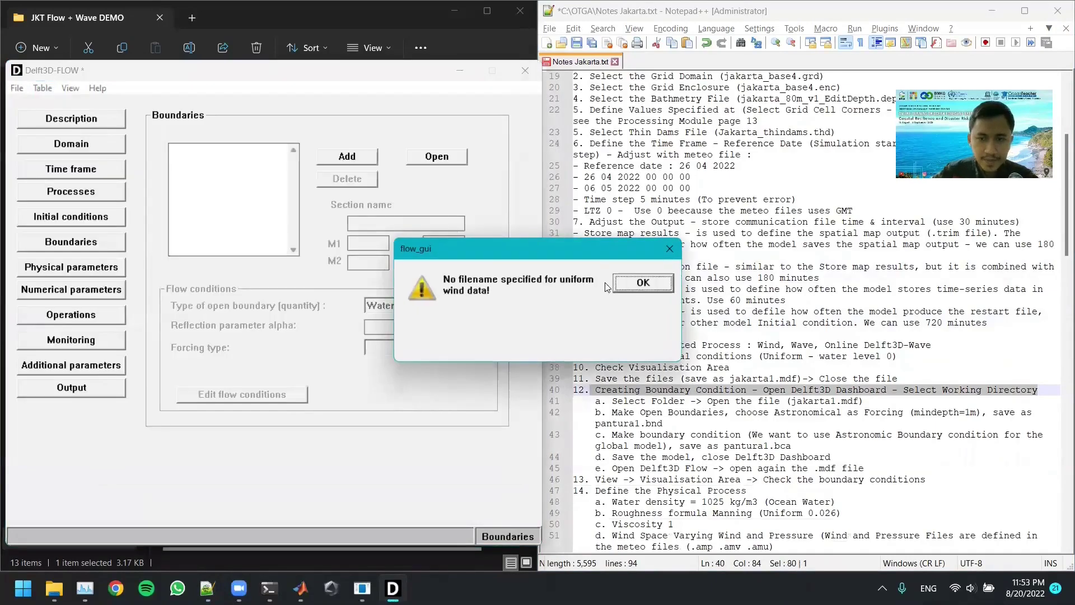
left_click(635, 286)
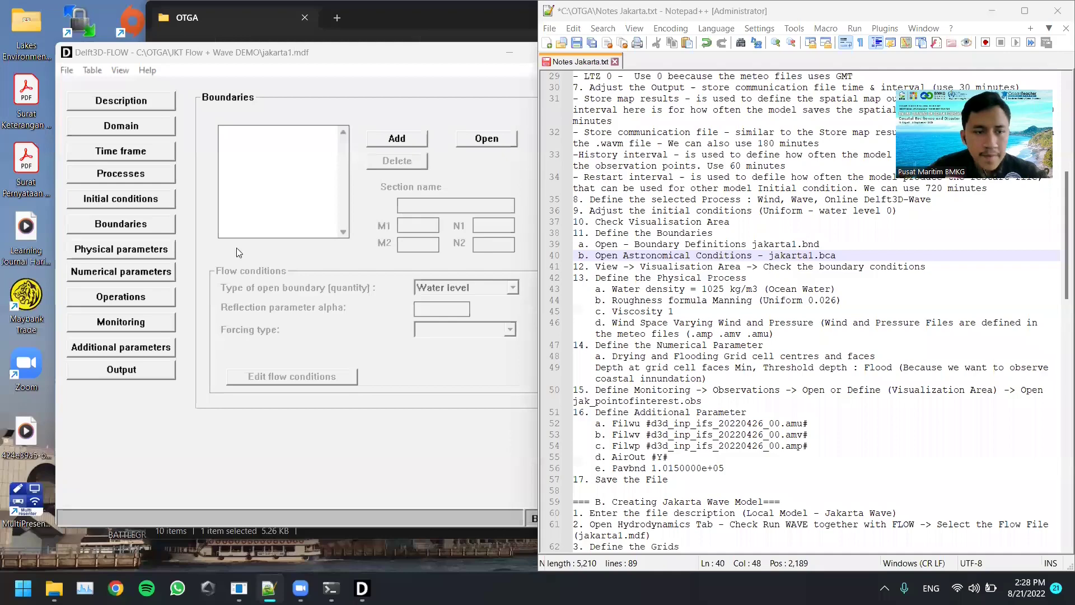
Load boundary sections from jakarta1.bnd and astronomical conditions from jakarta1.bca.
left_click(142, 223)
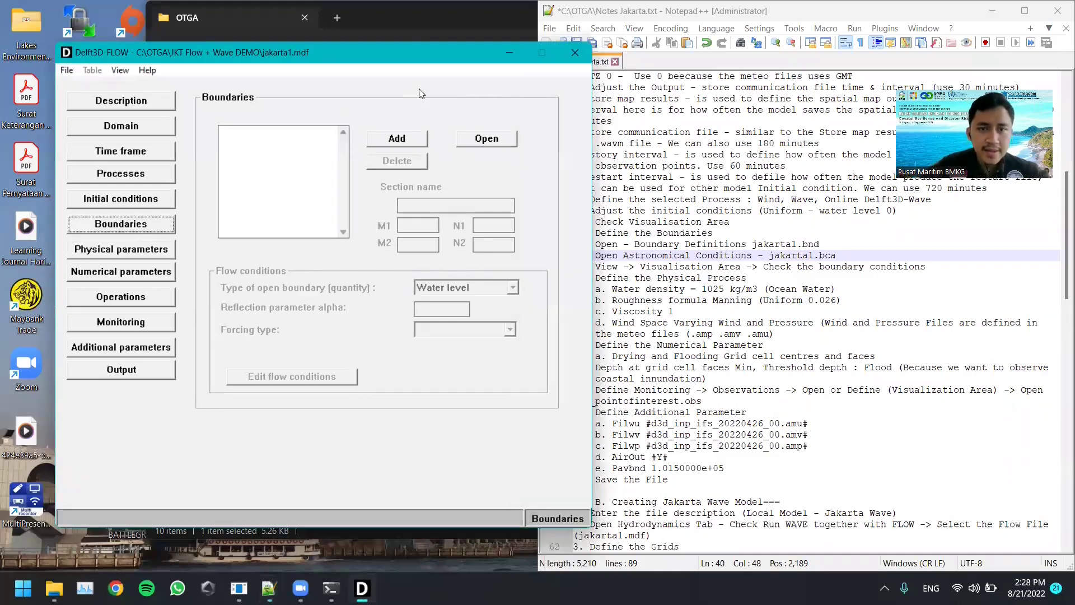
left_click(484, 140)
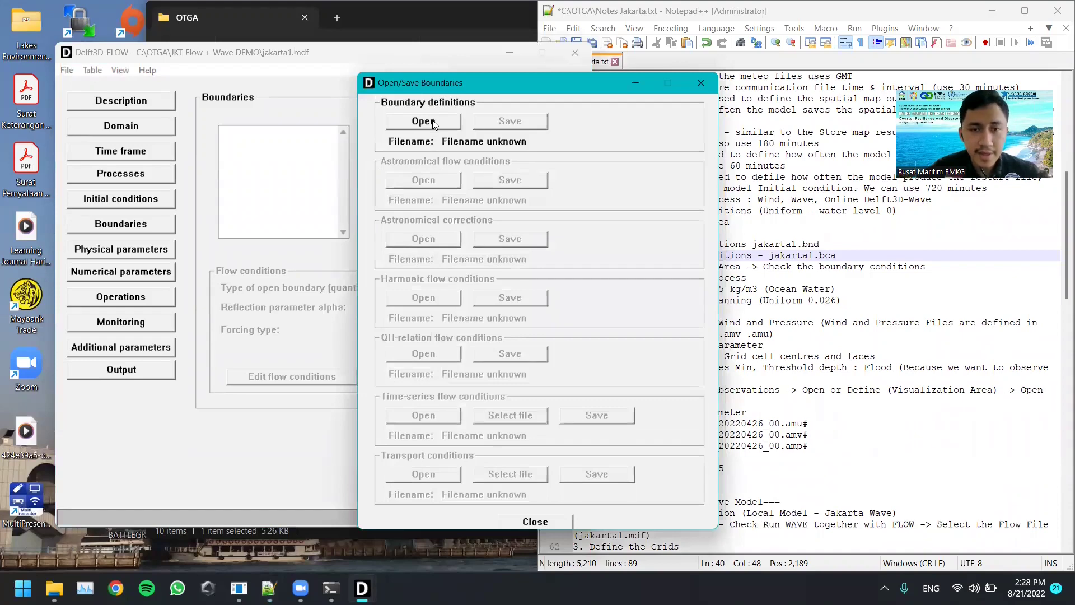
left_click(432, 121)
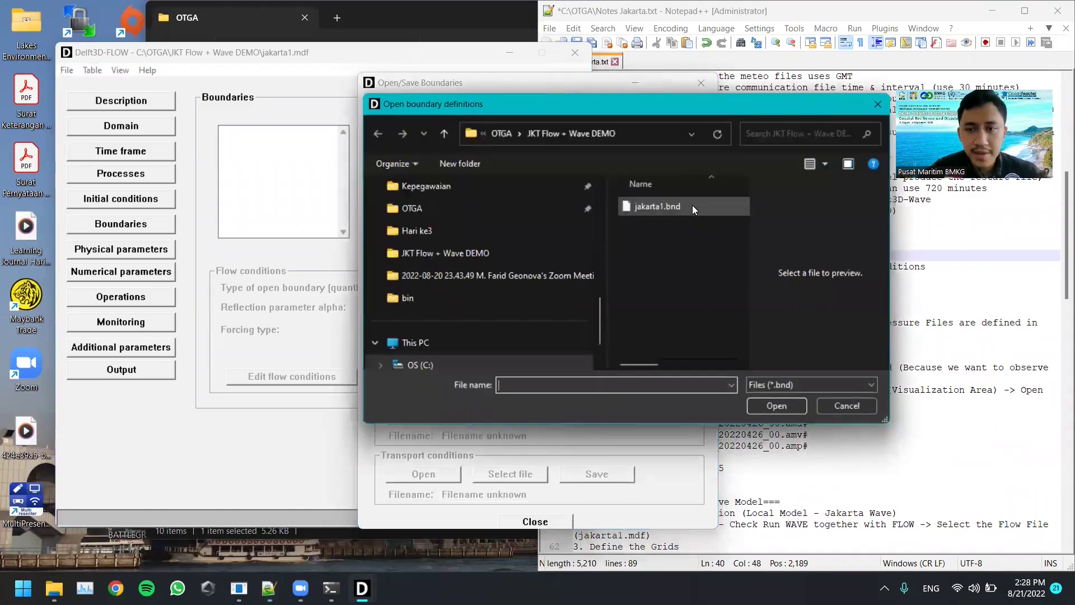
double_click(692, 206)
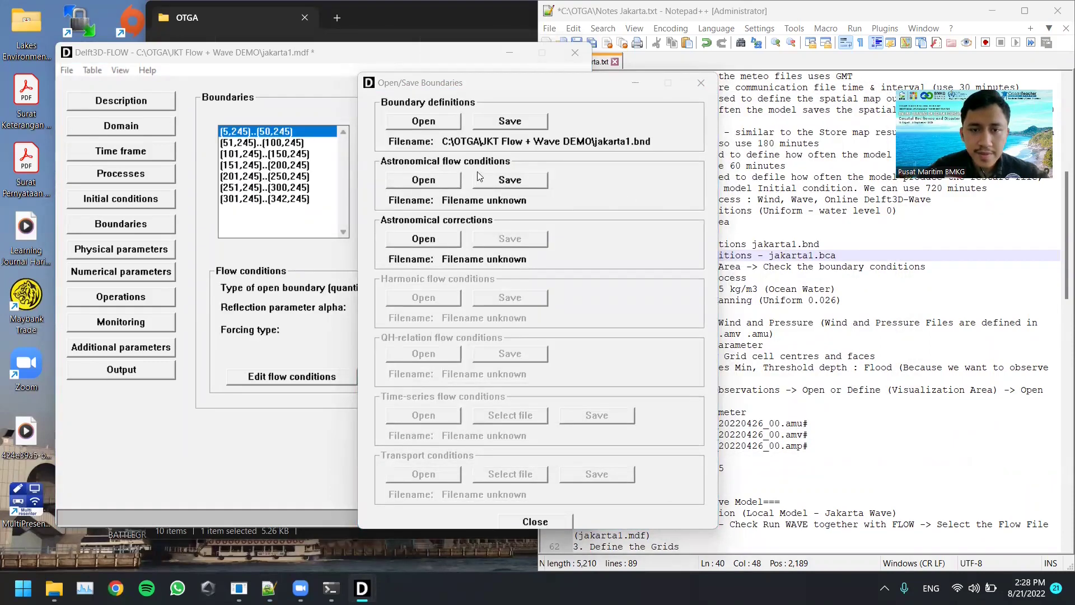
left_click(443, 181)
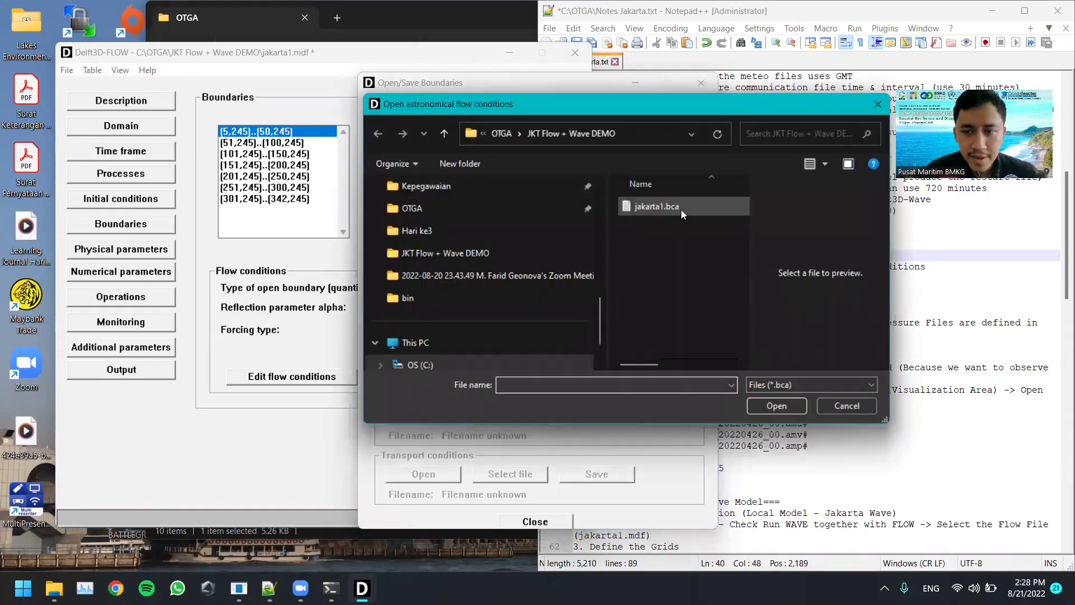
double_click(681, 209)
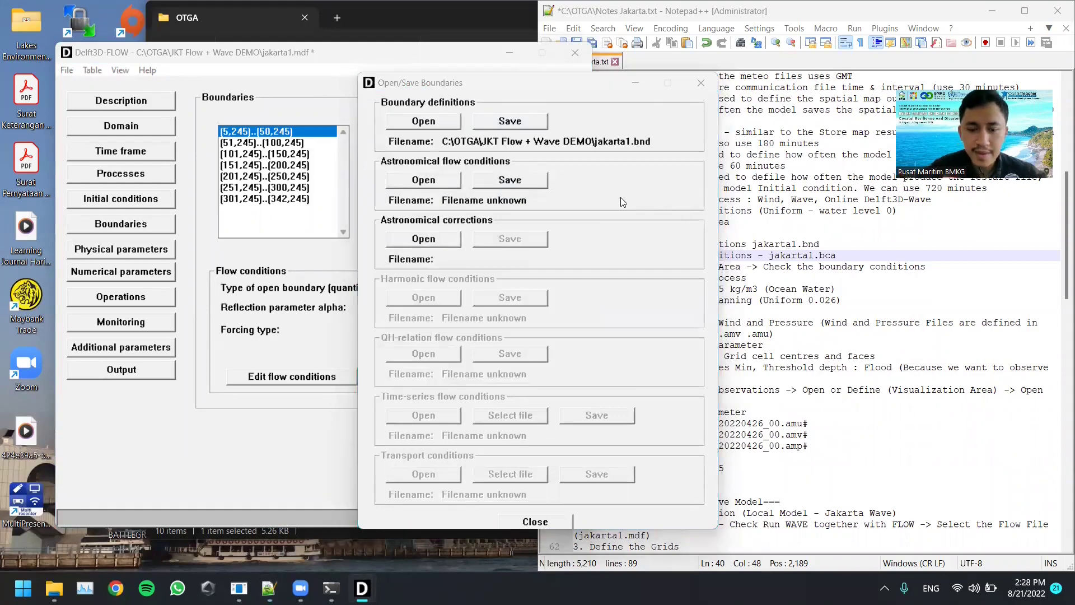
Close the boundary files window and bring up the Visualisation Area map.
left_click_drag(558, 87, 527, 37)
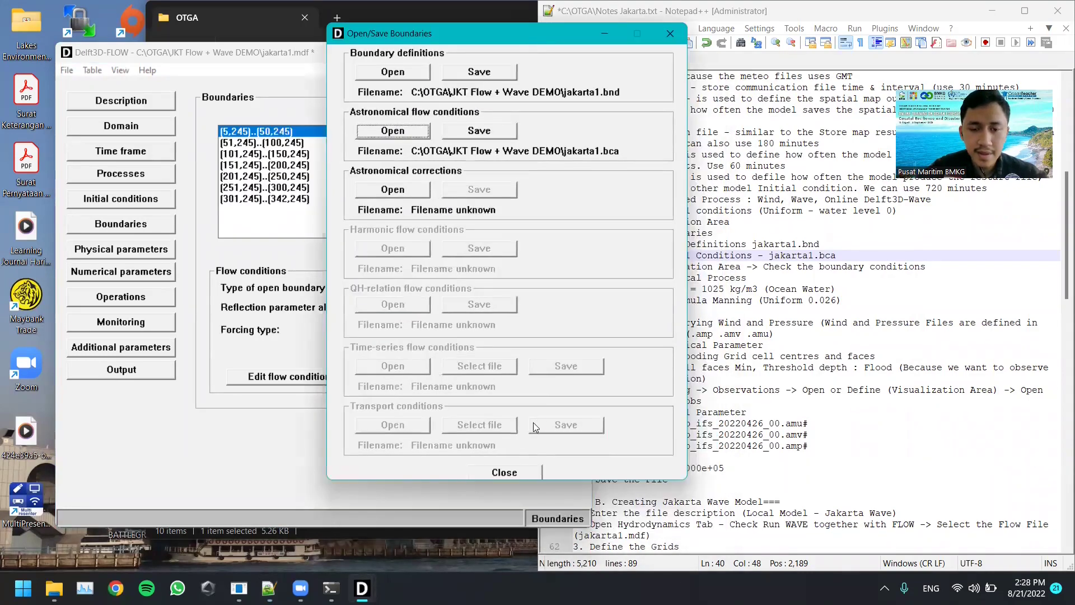
left_click(517, 474)
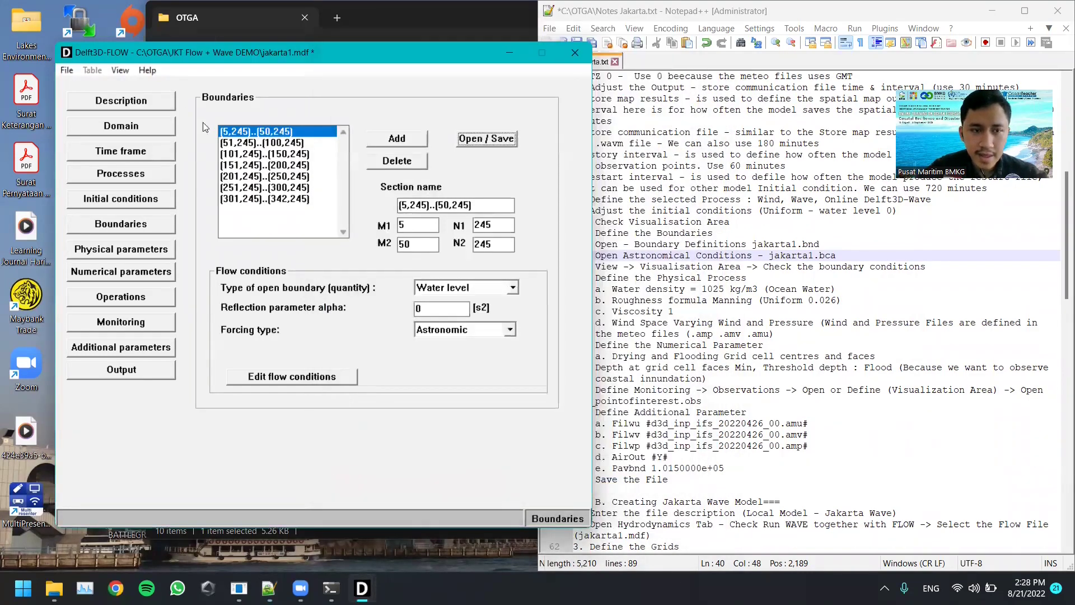
left_click(119, 70)
left_click(144, 88)
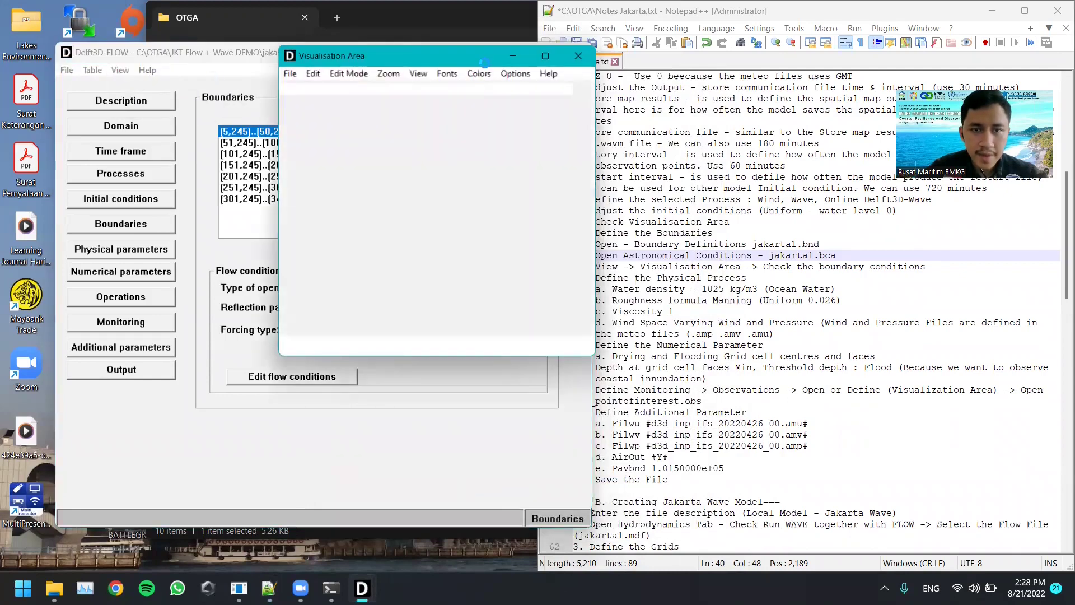
Zoom into the grid on the maximised map, highlight the first open boundary, then close the map.
double_click(478, 57)
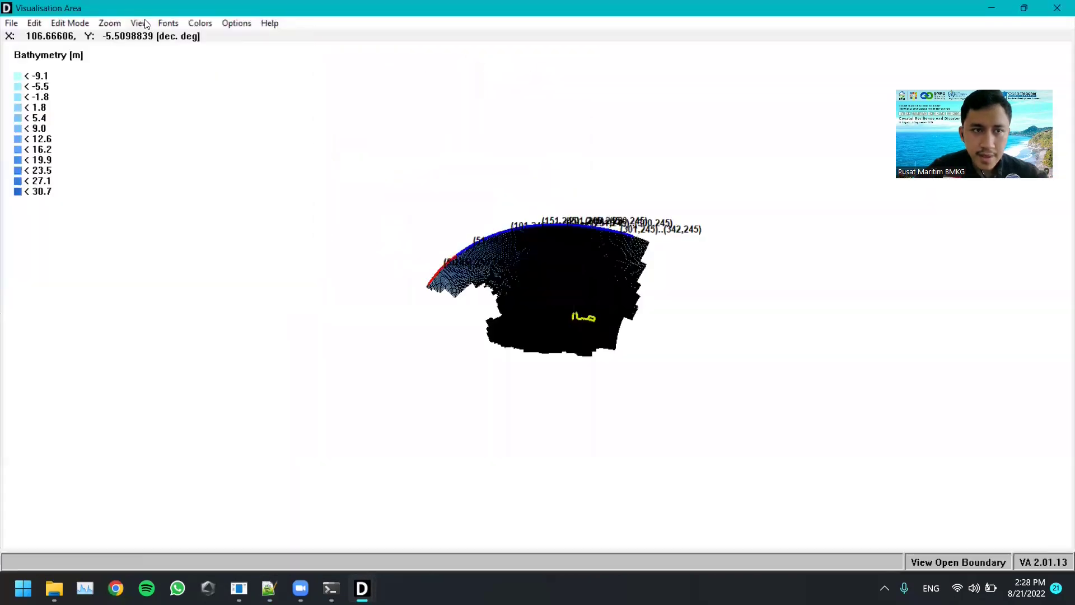
left_click(140, 23)
mouse_move(110, 23)
left_click(127, 68)
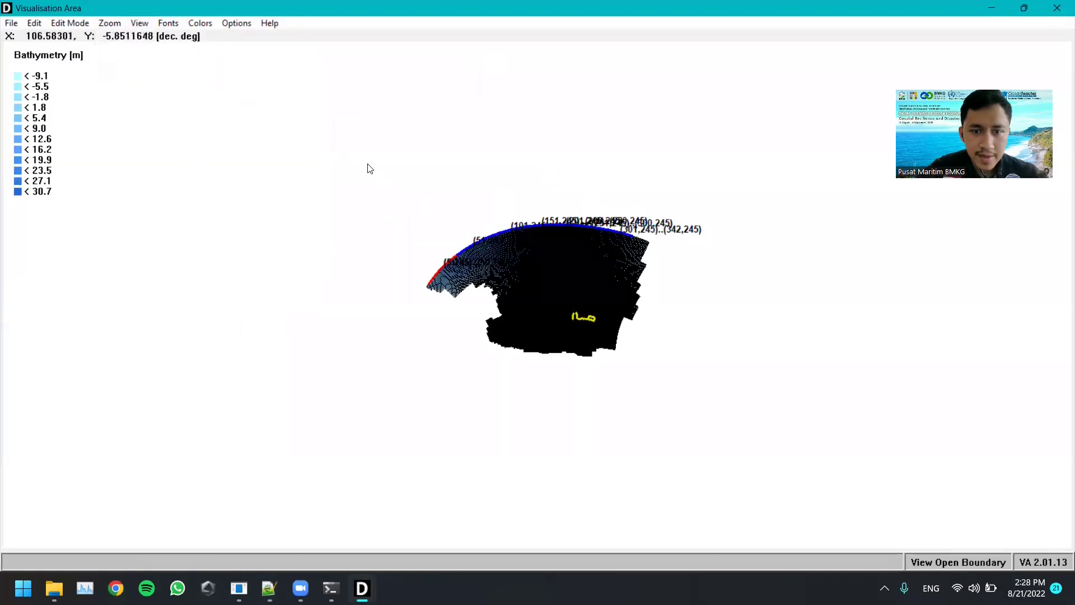
left_click_drag(698, 351, 717, 368)
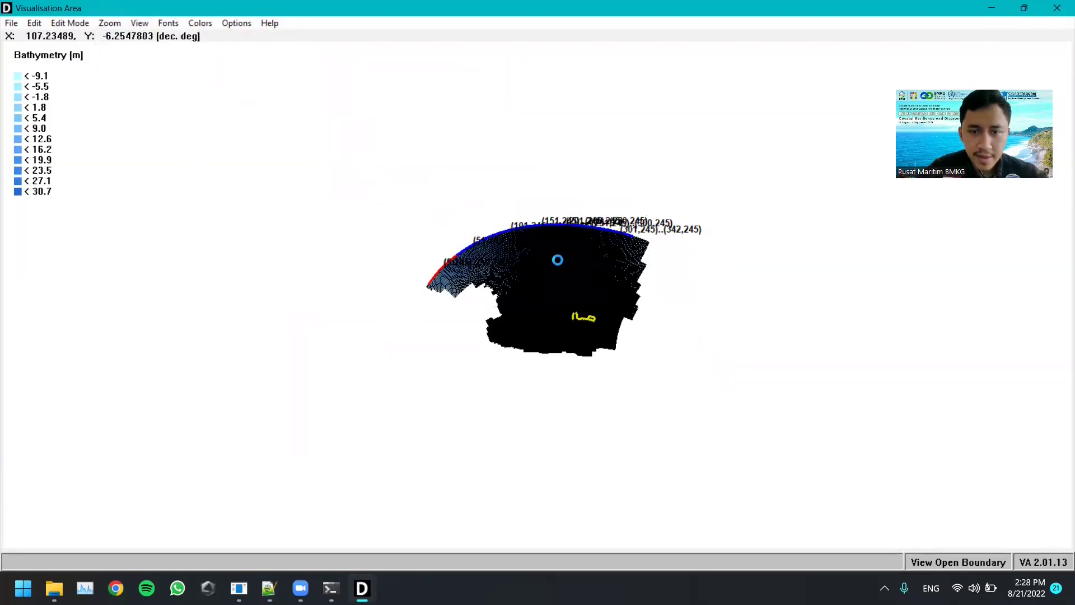
left_click(305, 210)
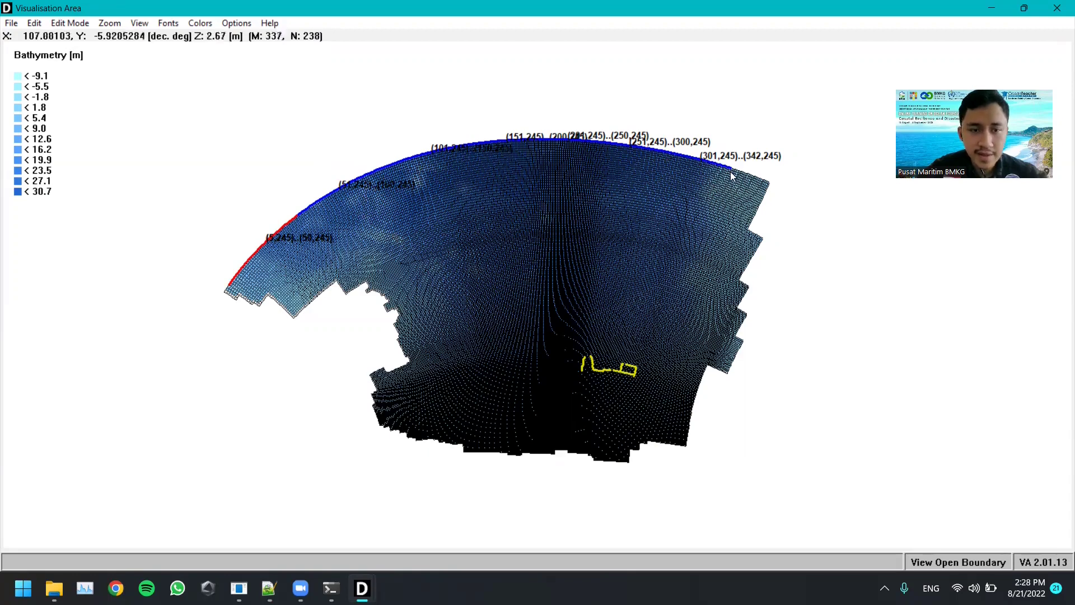
left_click(1057, 8)
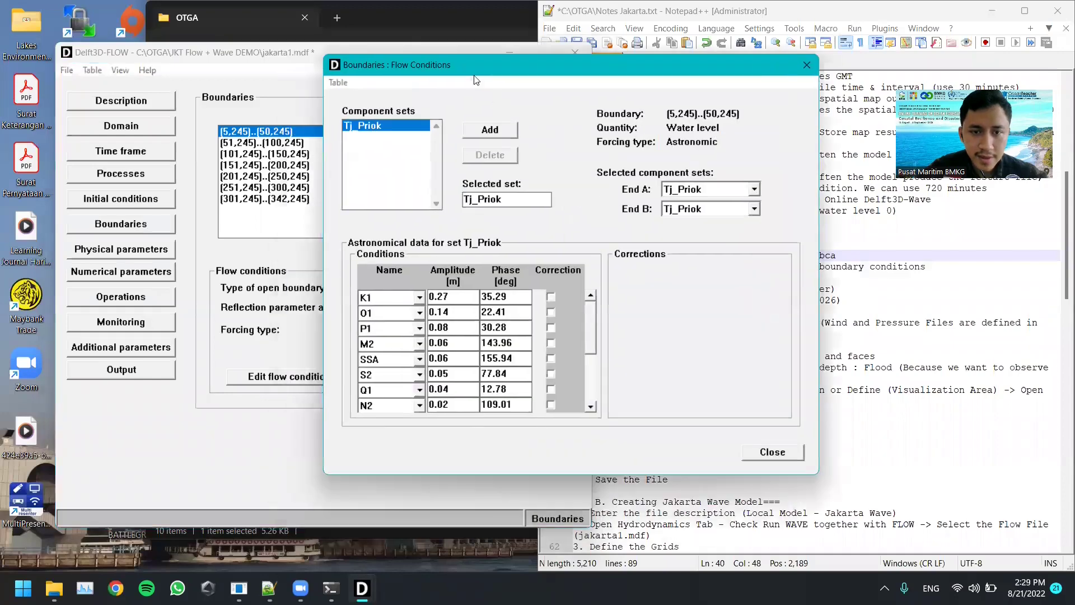
scroll(592, 344, "down", 1)
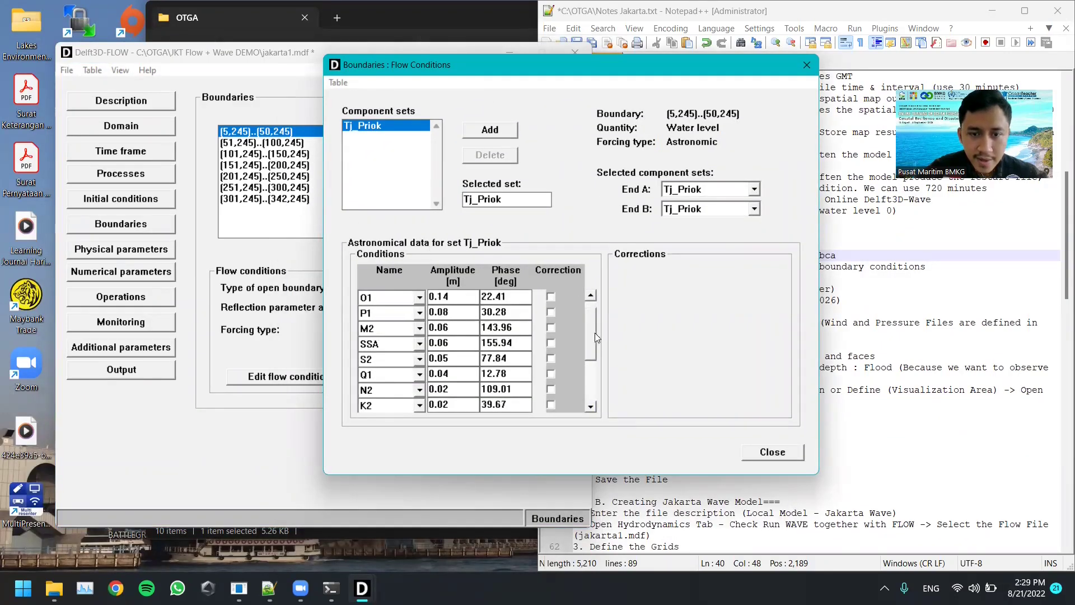
scroll(594, 332, "up", 1)
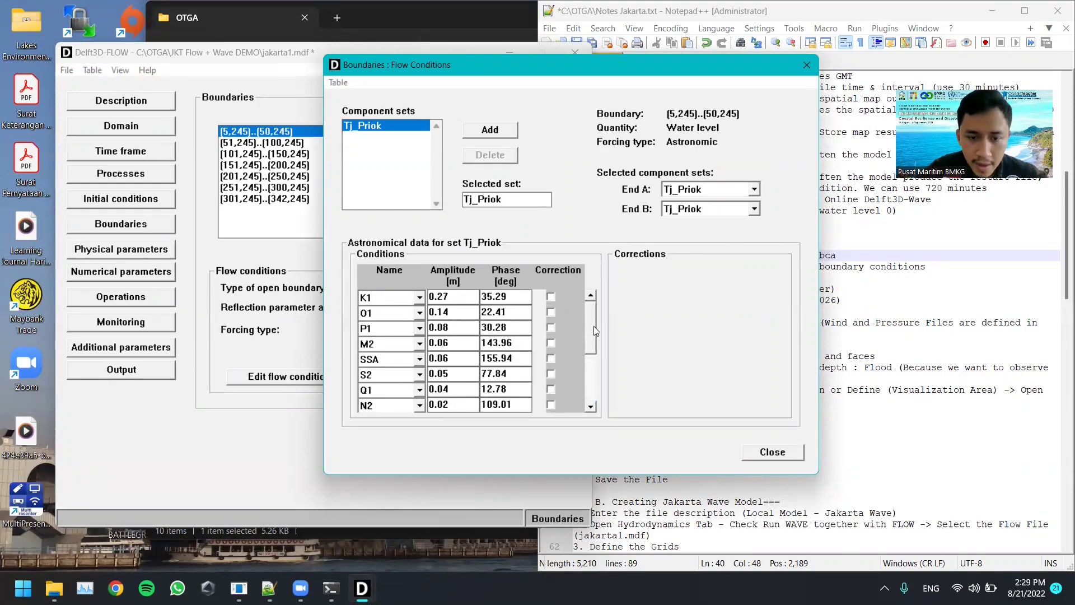
left_click(593, 372)
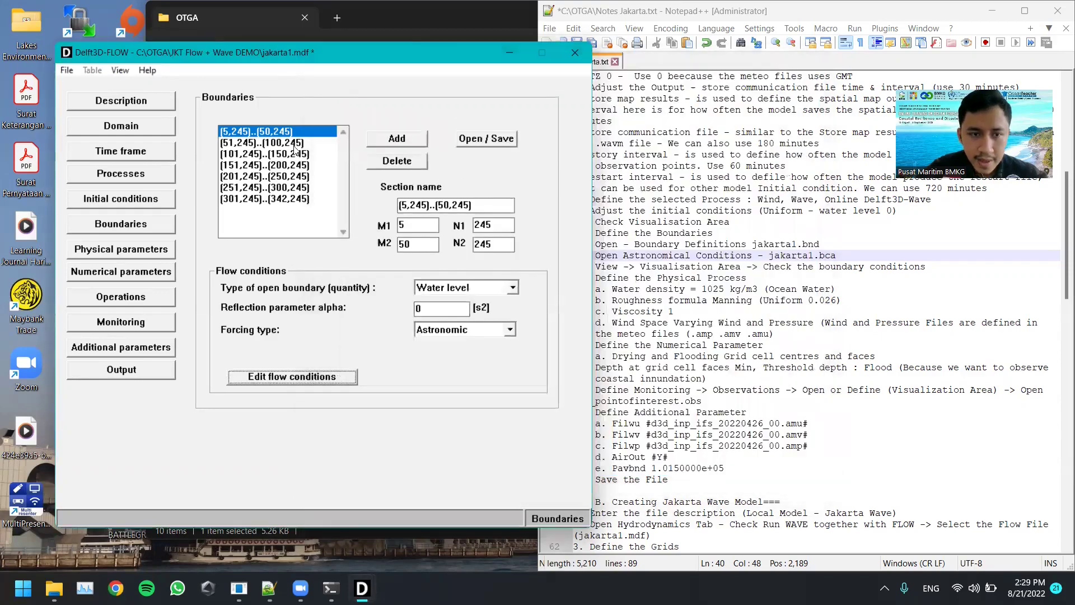
left_click(263, 142)
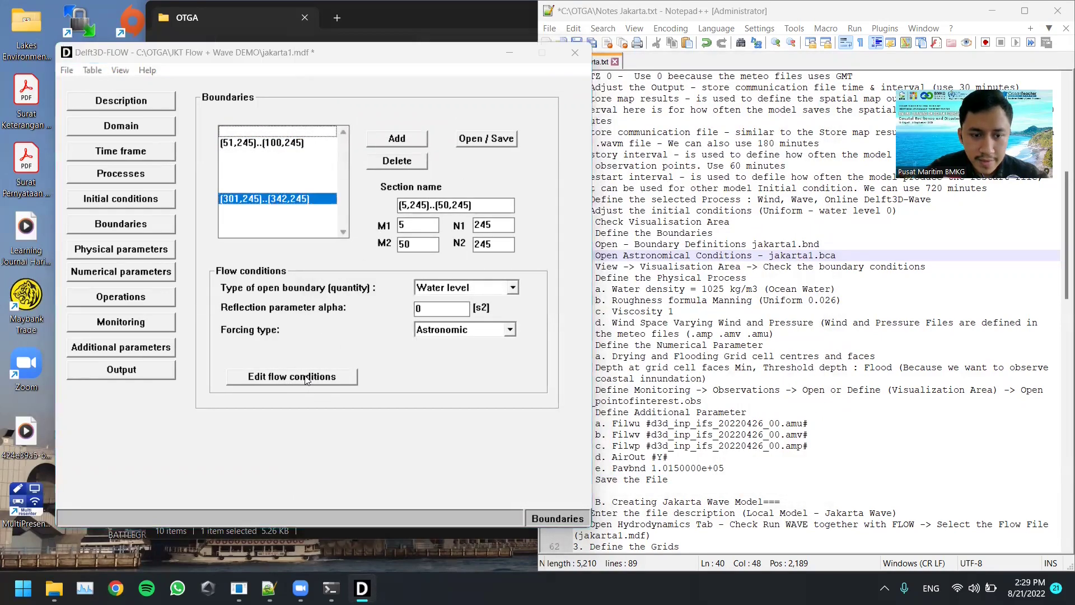
left_click(304, 375)
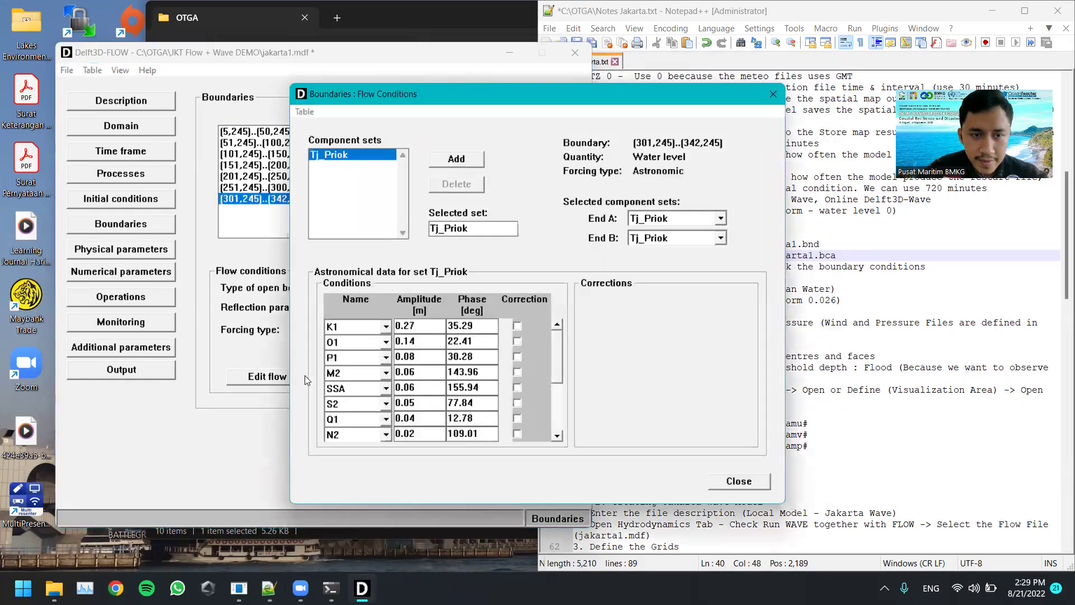
left_click(556, 391)
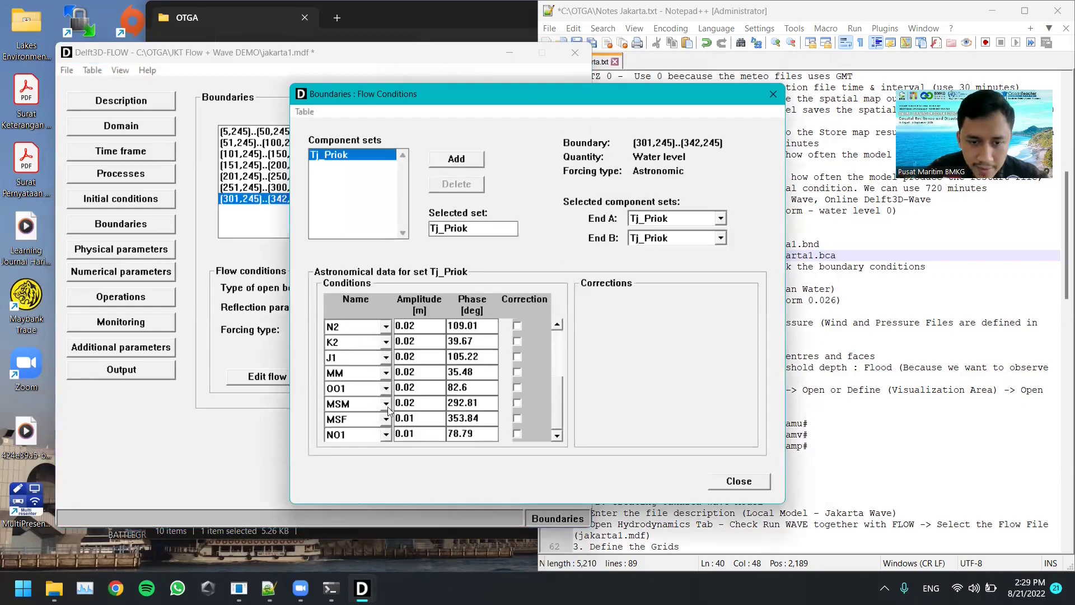
left_click(738, 481)
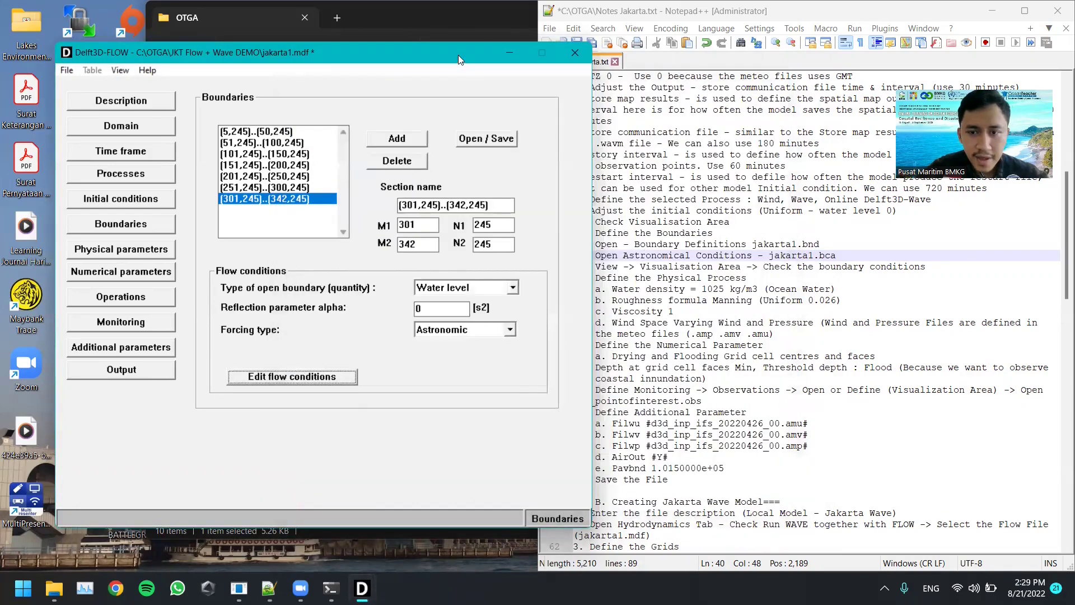
left_click_drag(458, 54, 427, 49)
Set the water density to 1025 in the physical constants.
left_click(97, 244)
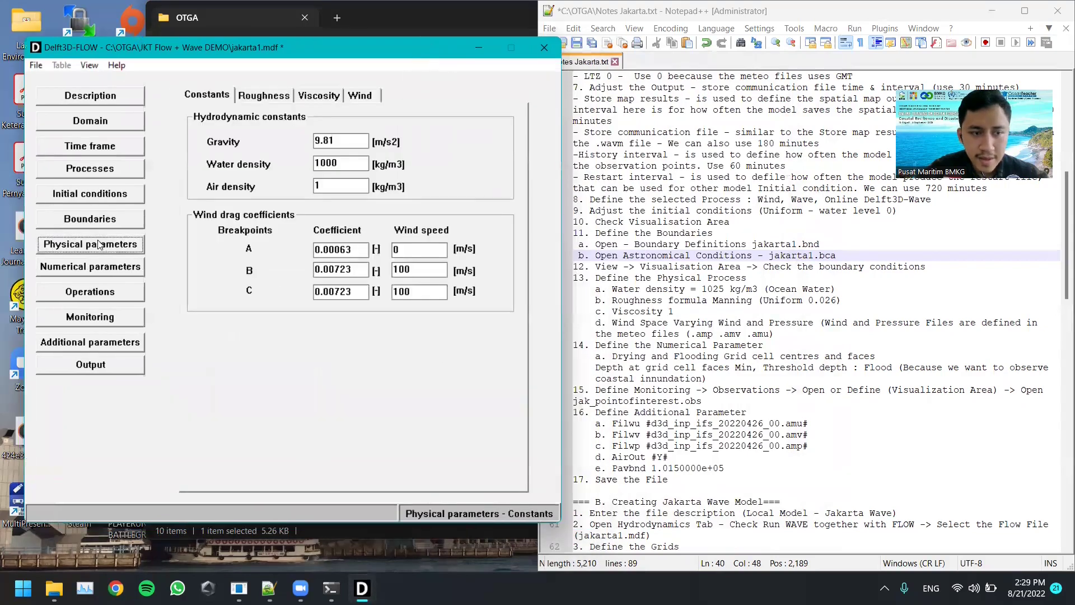
left_click(629, 300)
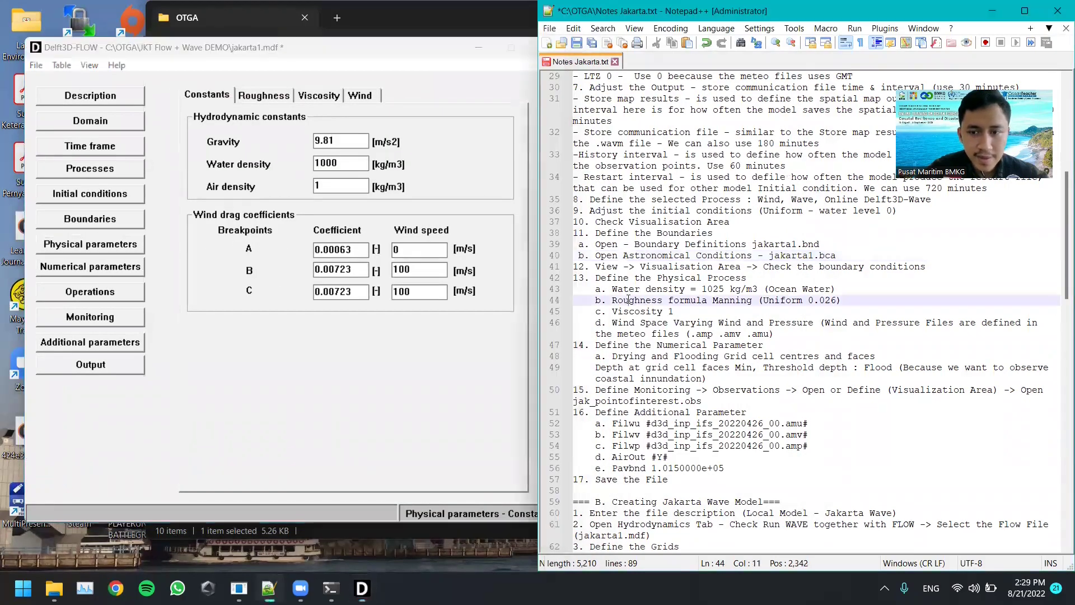
double_click(356, 162)
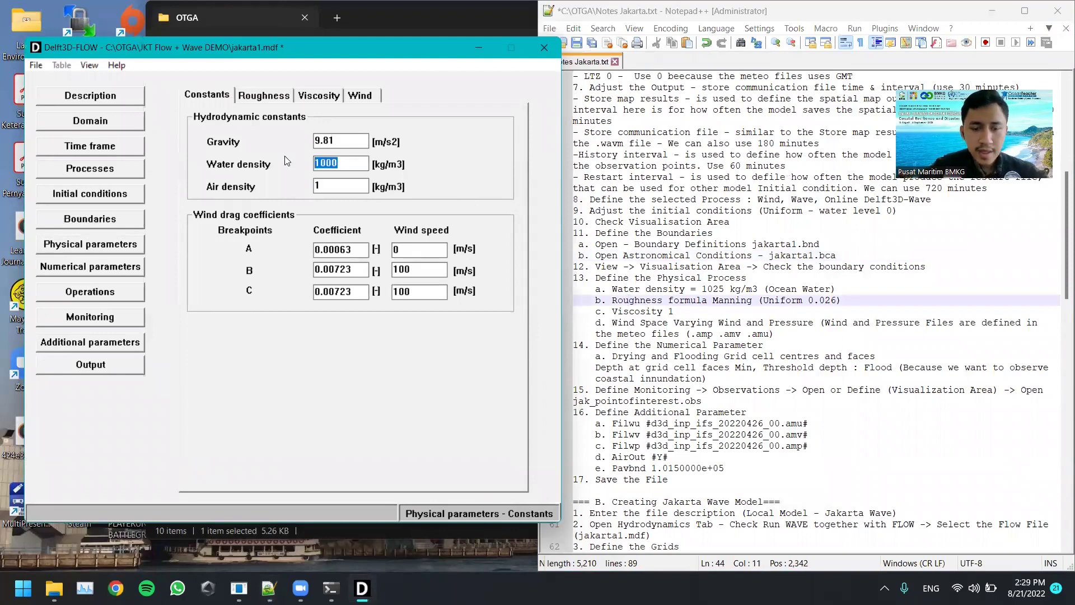
type("1025")
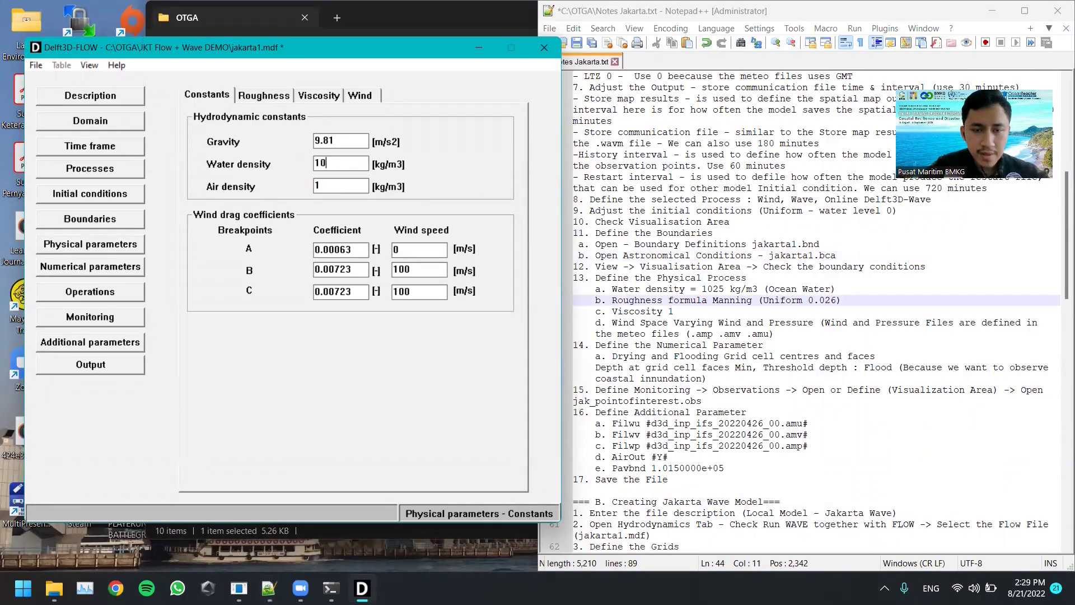
Use the Manning roughness formula with 0.026 for both U and V.
left_click(277, 101)
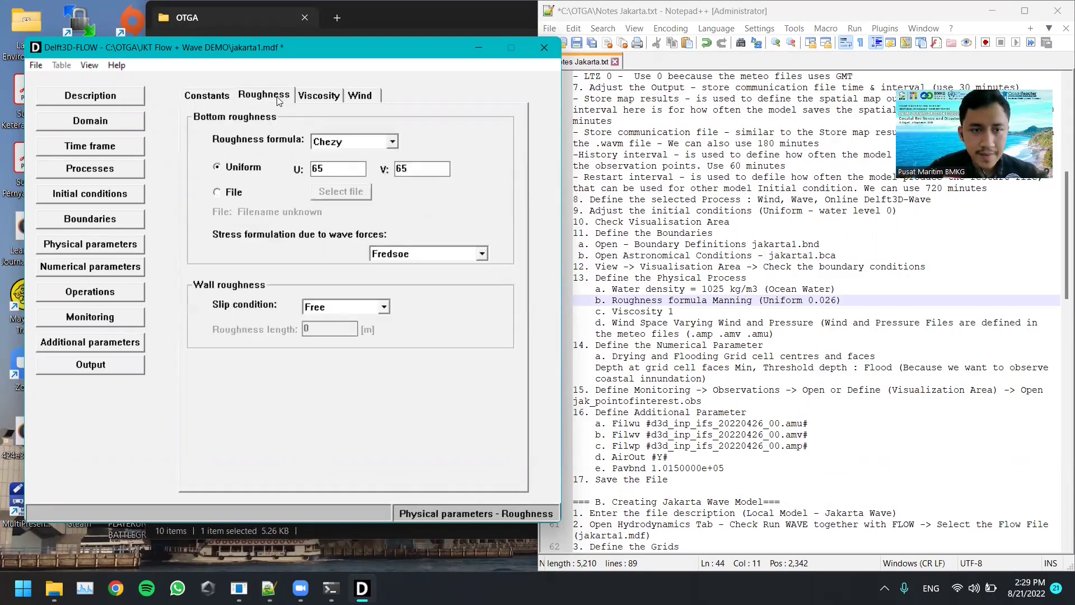
left_click(319, 143)
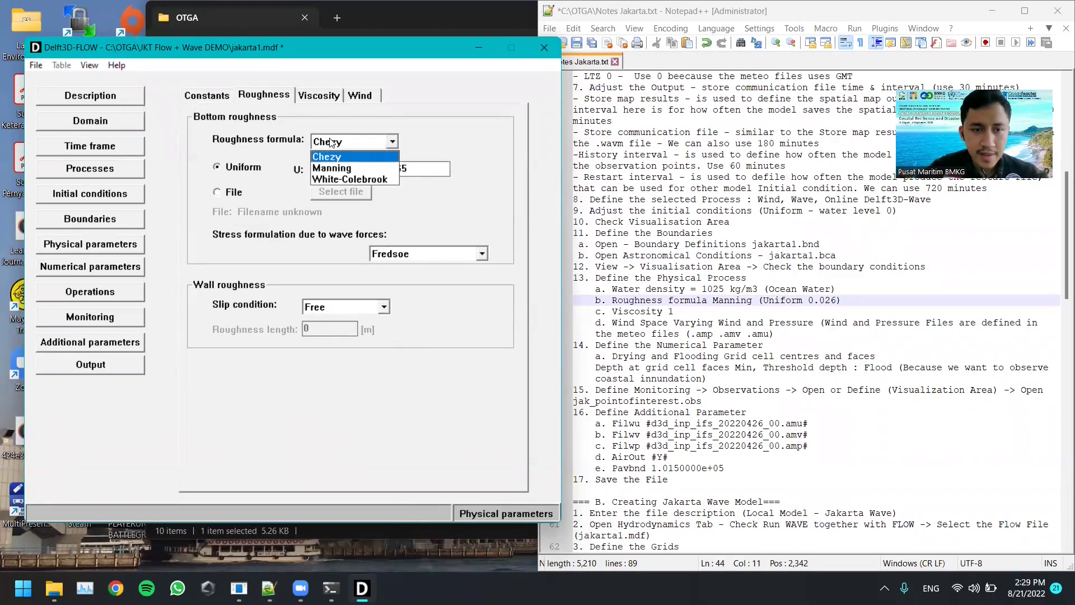
left_click(338, 167)
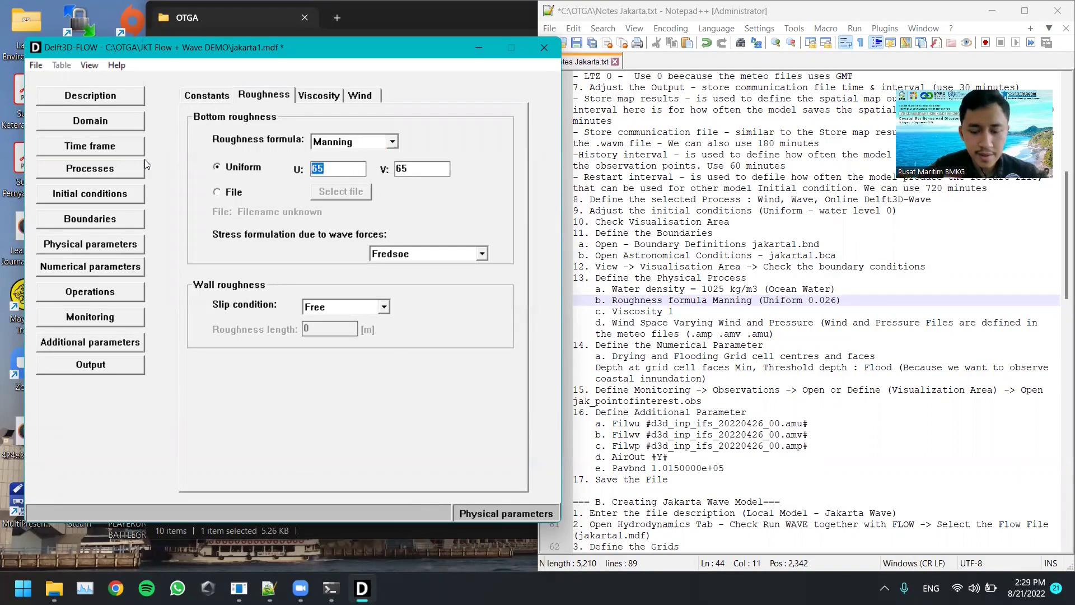
type("0.025")
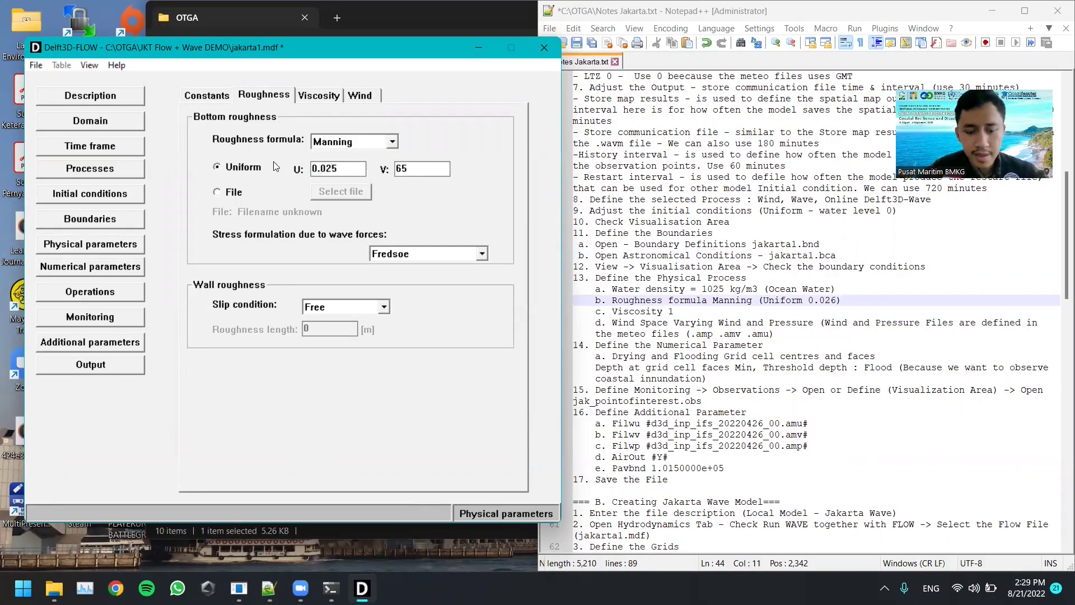
key("BackSpace")
type("6")
left_click(399, 164)
type("0")
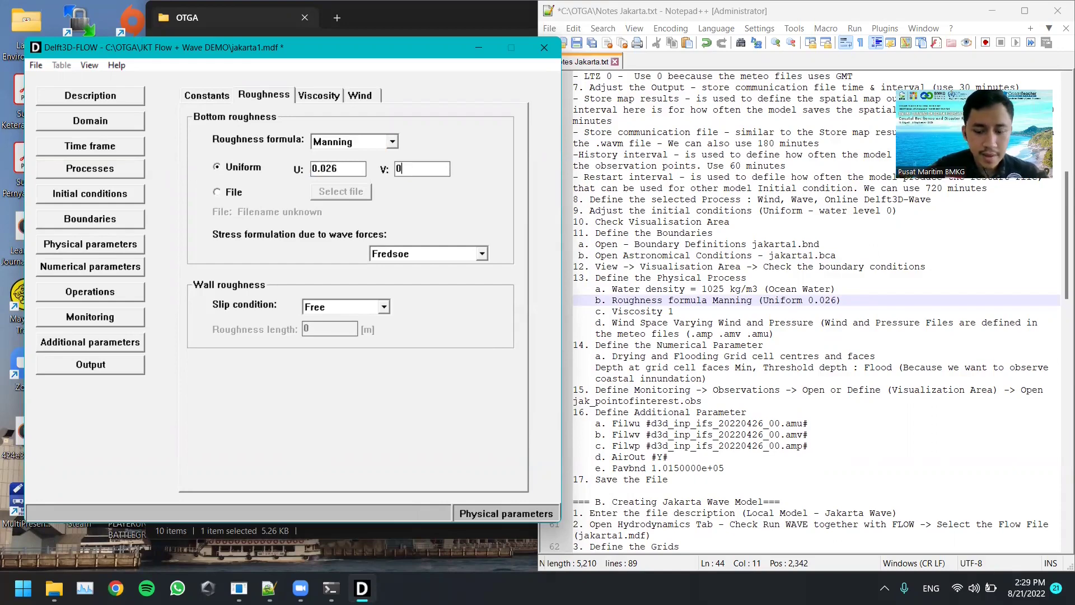
type(".026")
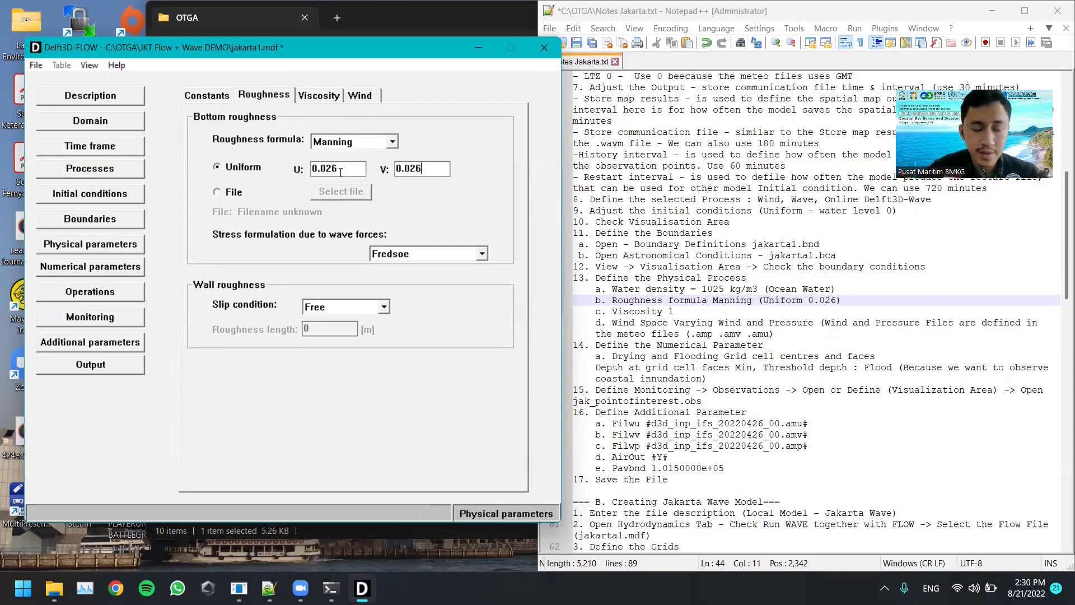
Set the wind to space-varying wind and pressure.
left_click(312, 95)
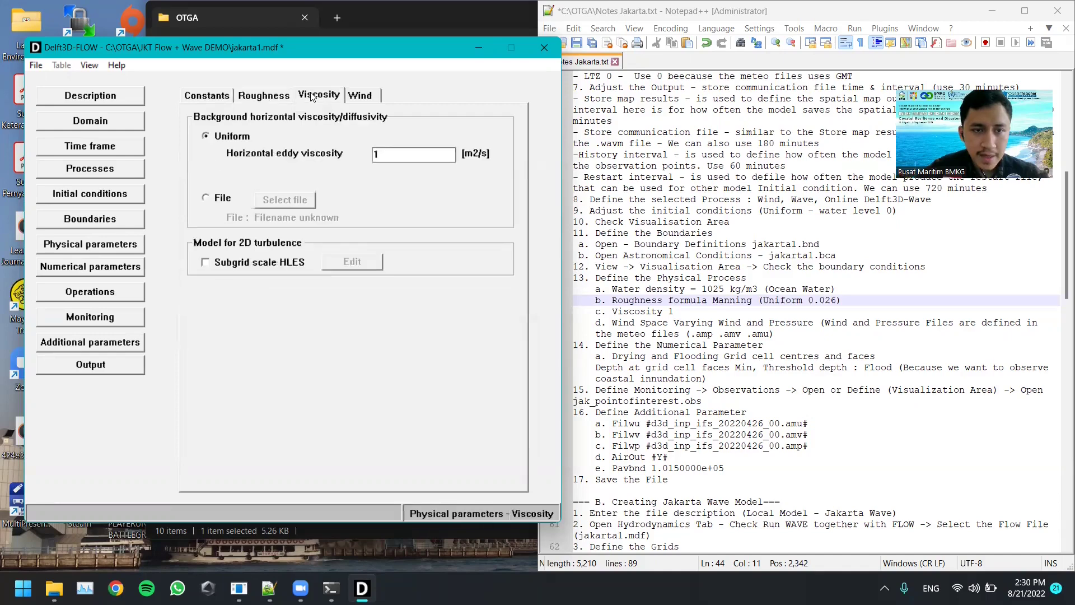
left_click(359, 96)
left_click(340, 133)
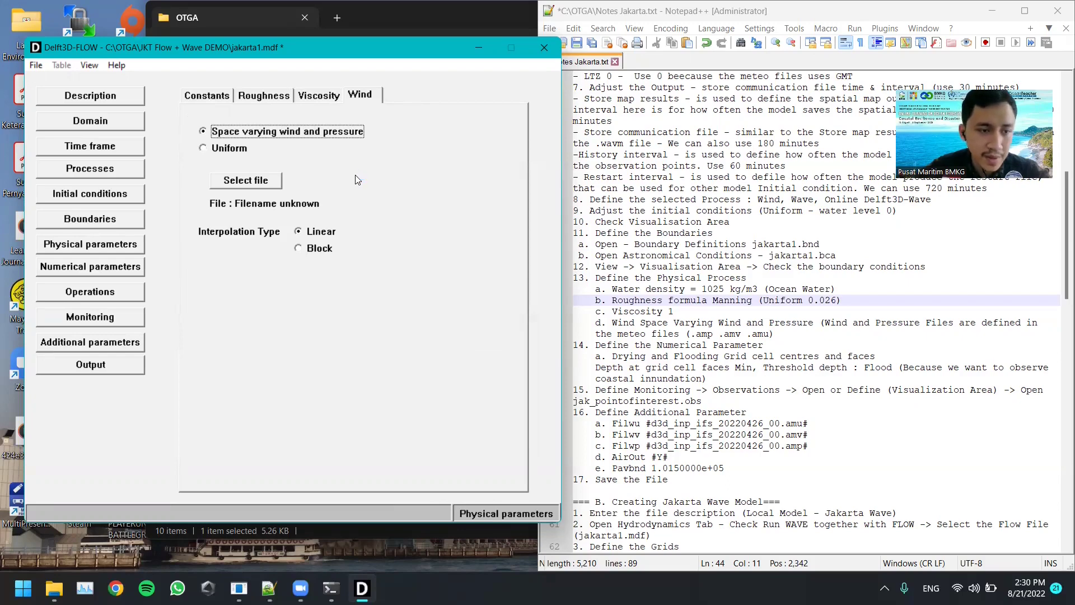
left_click(128, 265)
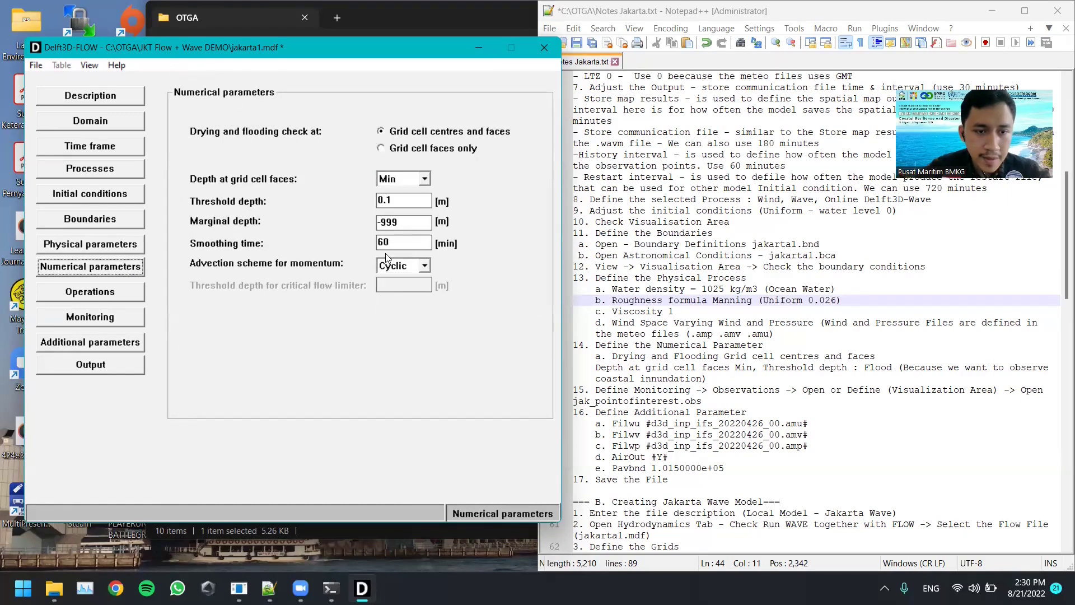
Set the momentum advection scheme to Flood and keep Min depth at grid cell faces.
left_click(394, 266)
left_click(390, 302)
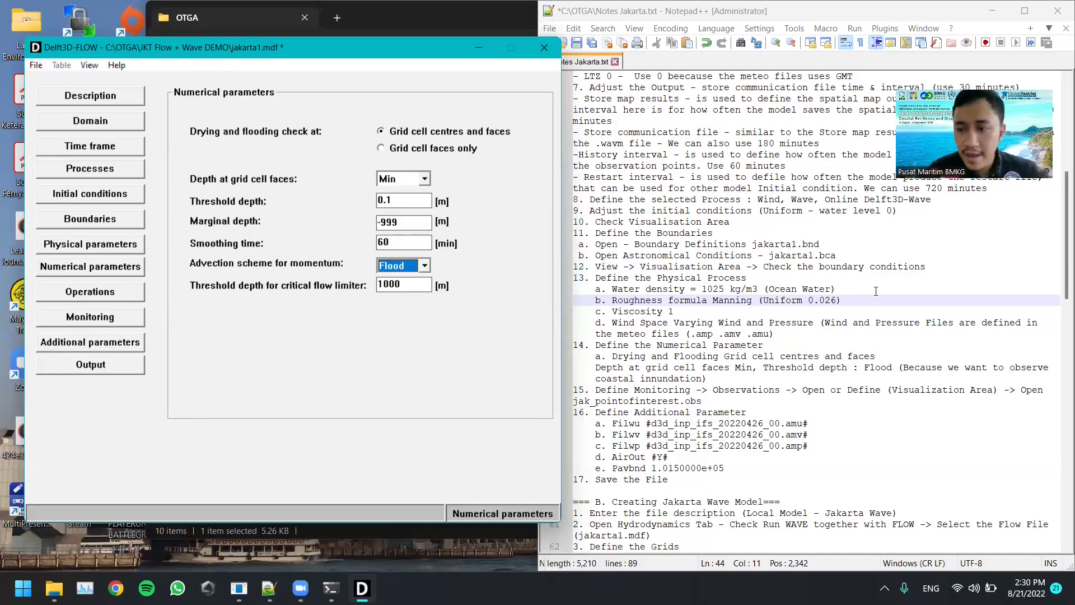
left_click_drag(600, 383, 698, 385)
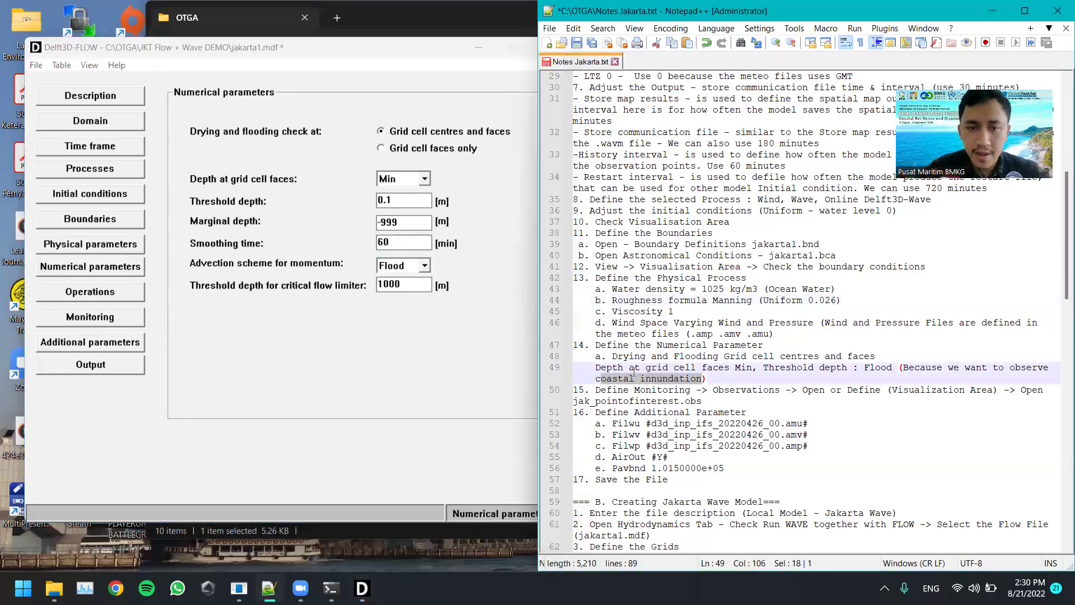
left_click(459, 368)
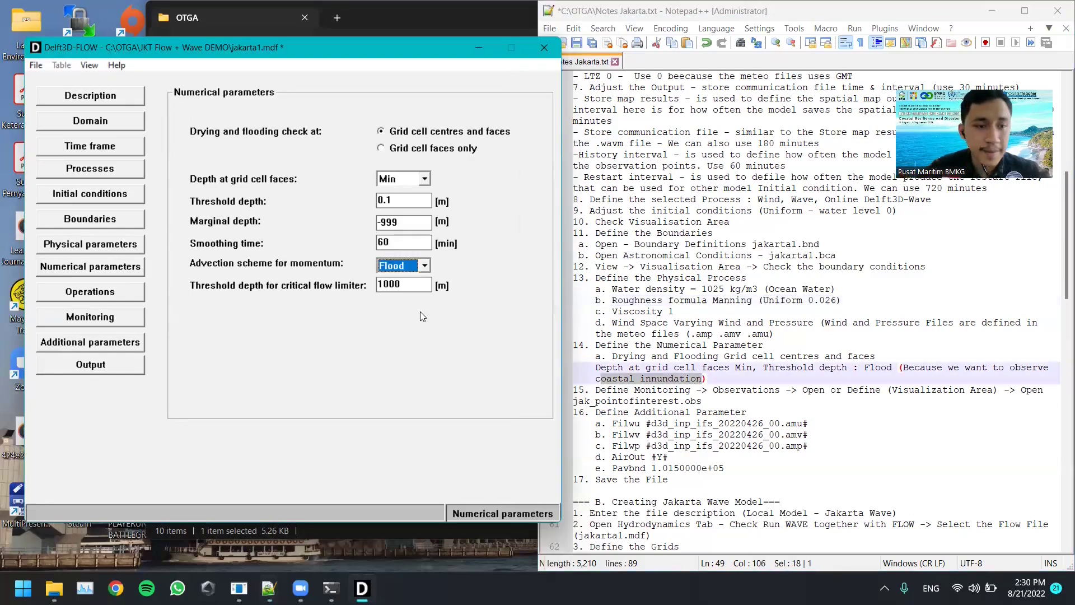
left_click(403, 178)
left_click(398, 189)
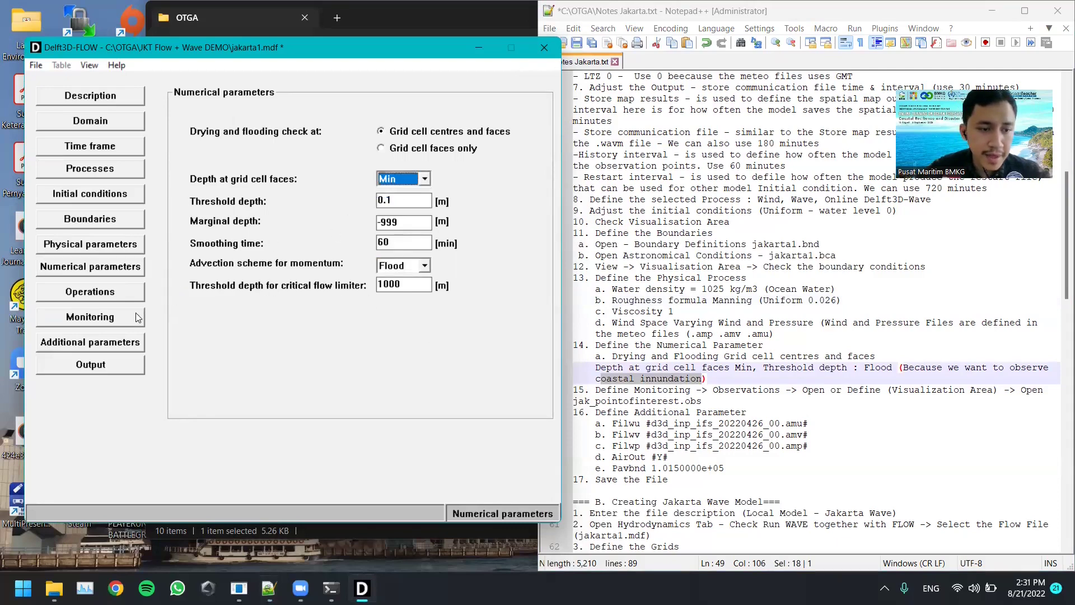
left_click(125, 292)
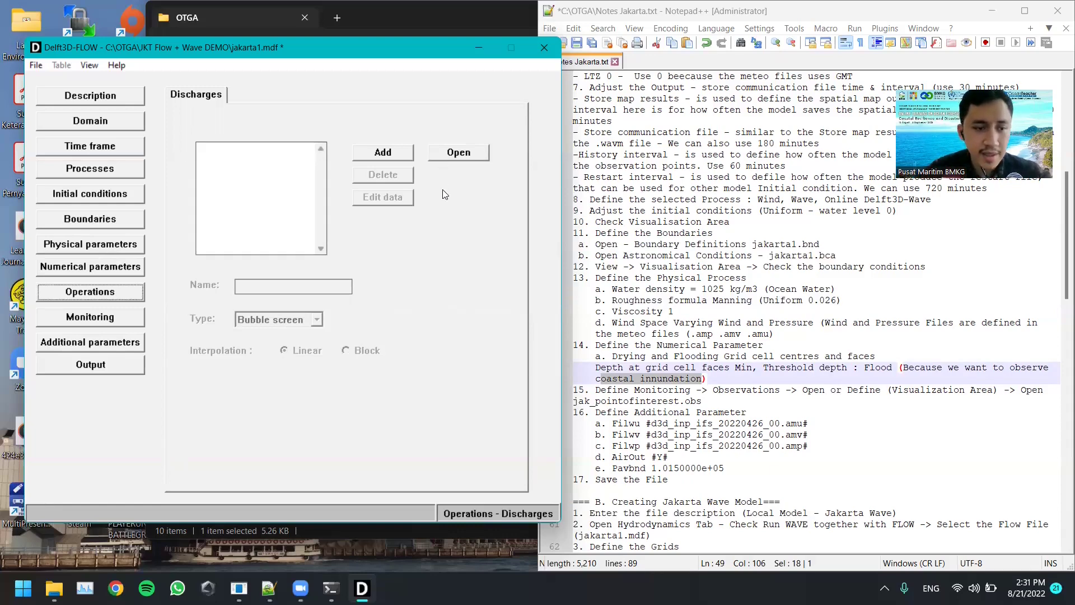
Load the five observation points from jak_pointofinterest.obs and show the Visualisation Area map full screen.
left_click(120, 317)
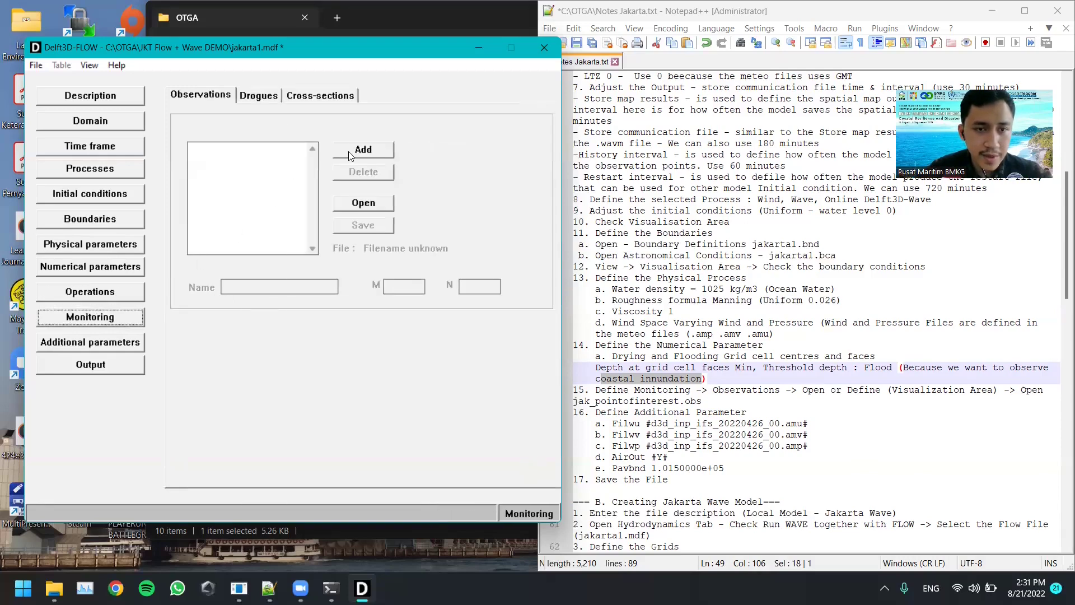
left_click(360, 203)
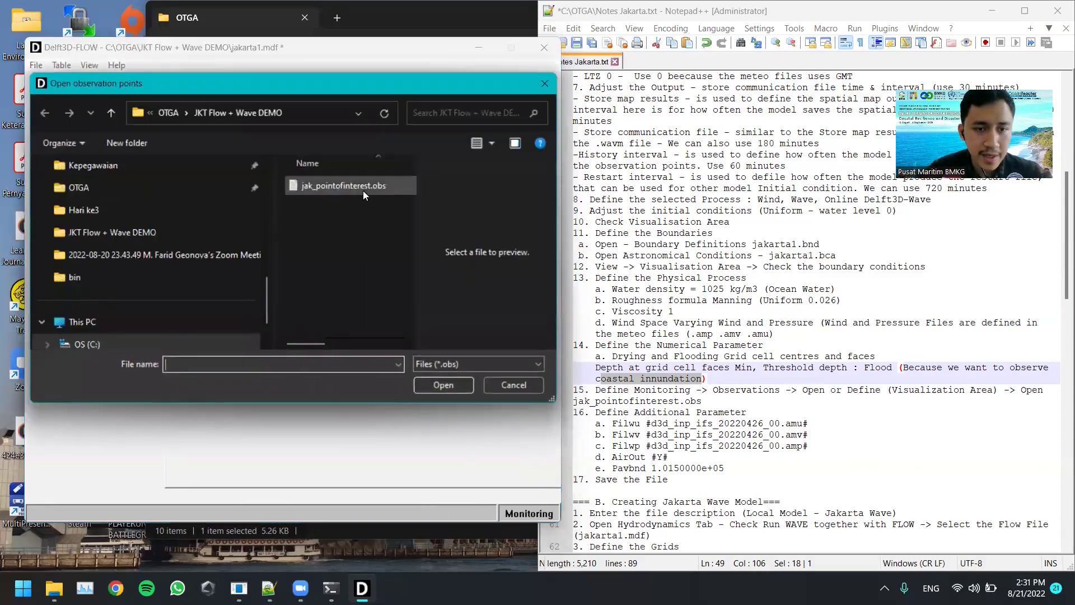
double_click(363, 190)
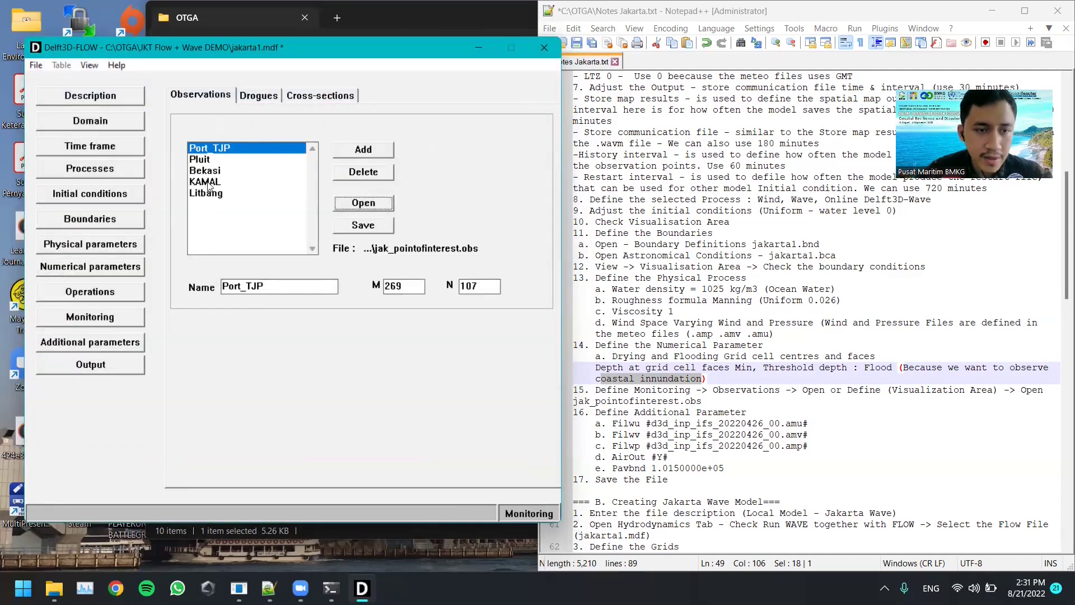
left_click(90, 66)
left_click(106, 79)
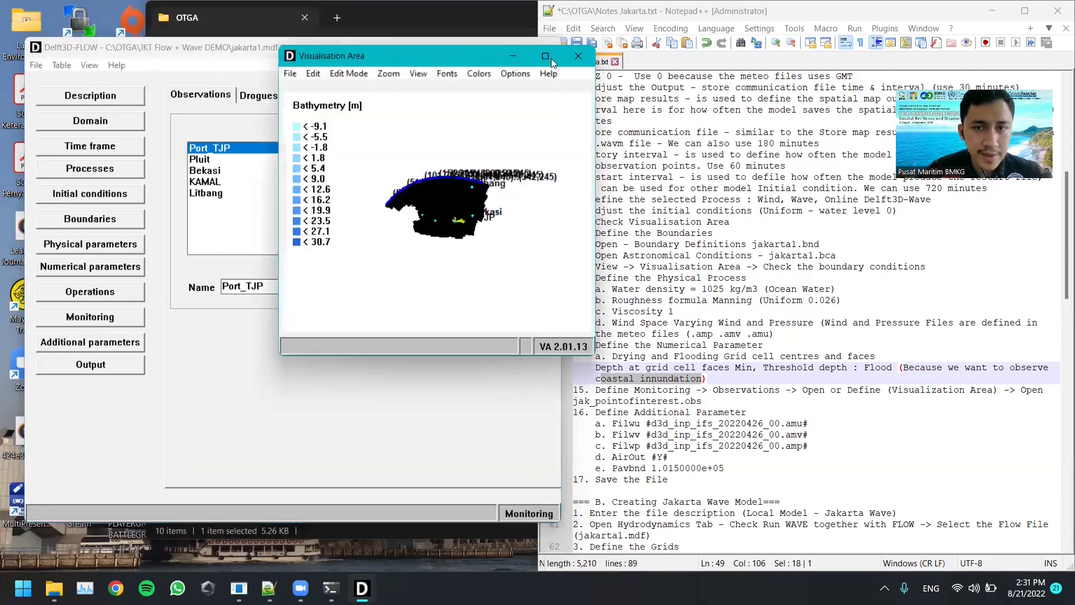
left_click(544, 56)
Zoom into the bay and set the map to adding observation points.
left_click(110, 23)
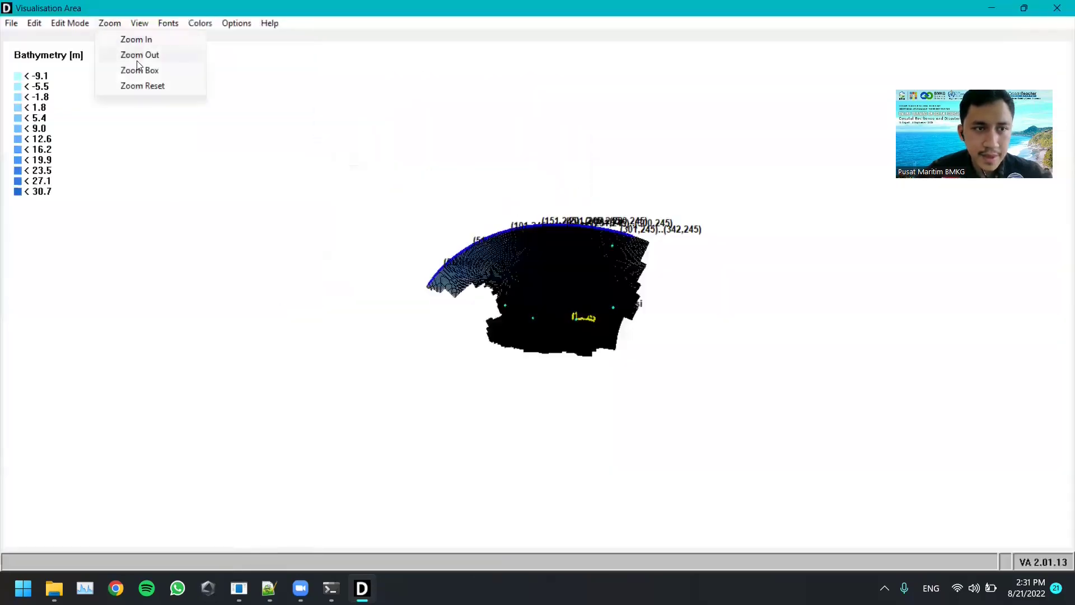
left_click(140, 70)
left_click_drag(385, 188, 731, 396)
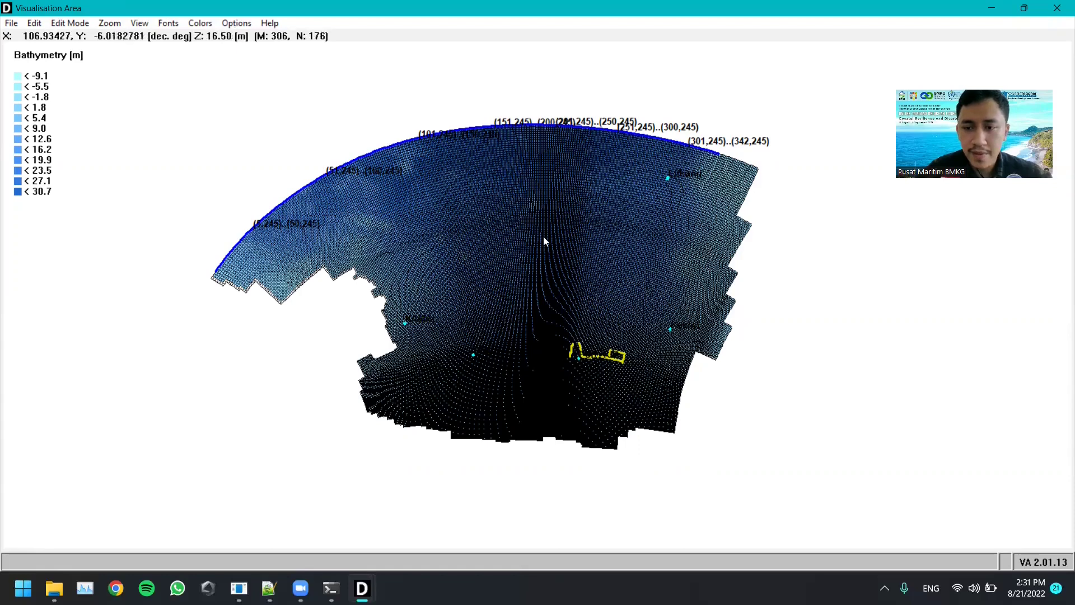
left_click(34, 23)
left_click(36, 23)
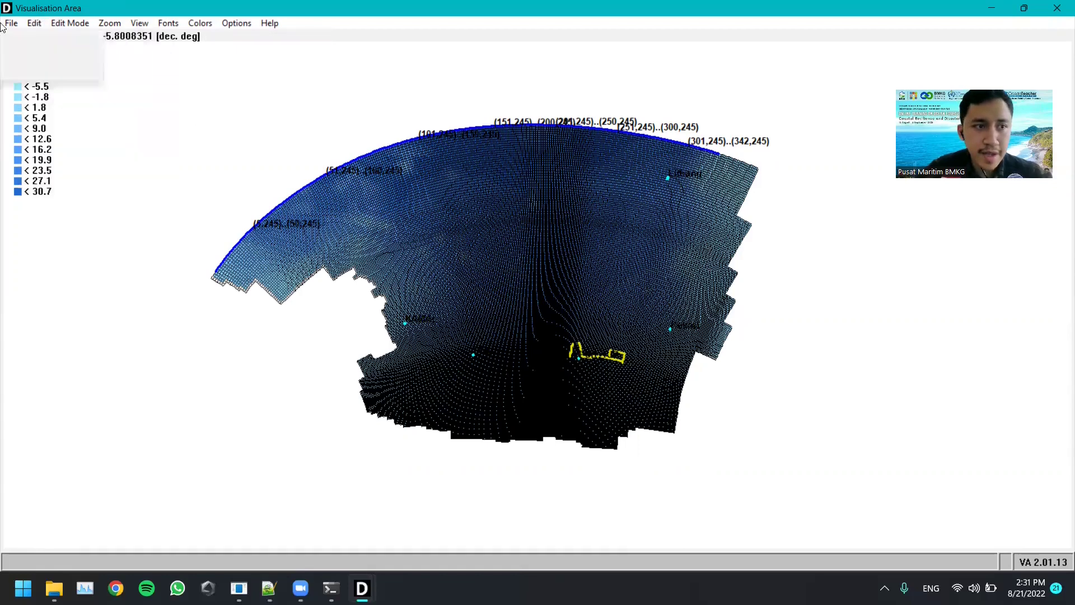
left_click(34, 23)
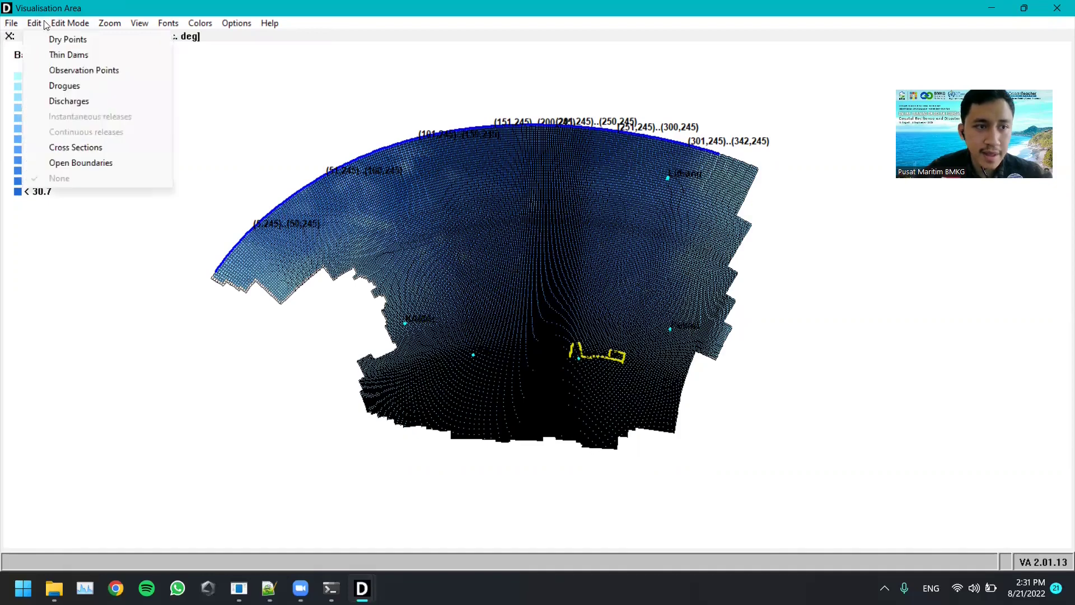
left_click(84, 70)
left_click(78, 26)
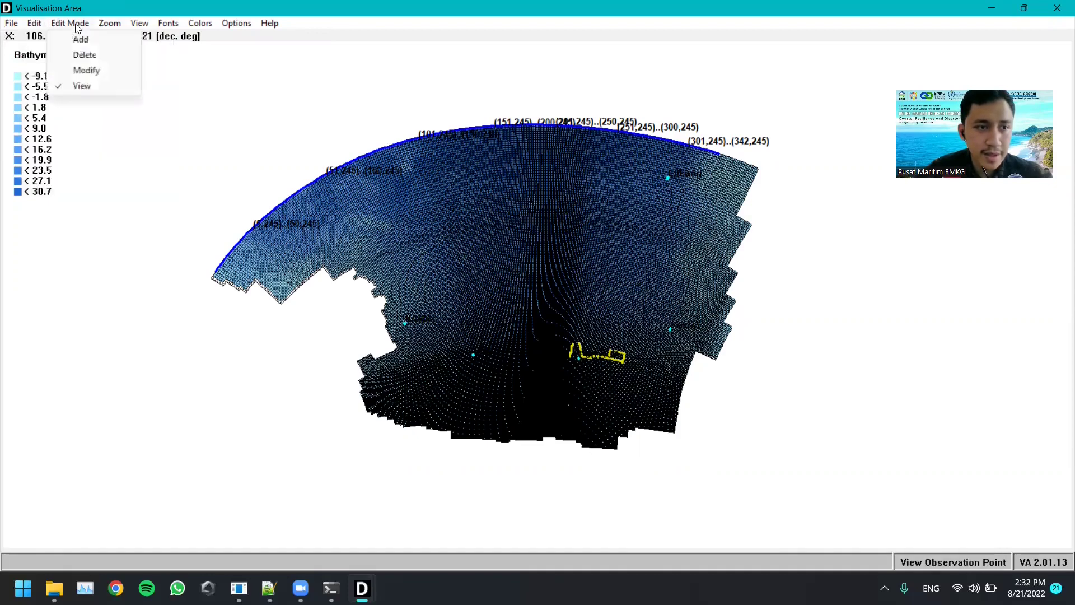
left_click(81, 39)
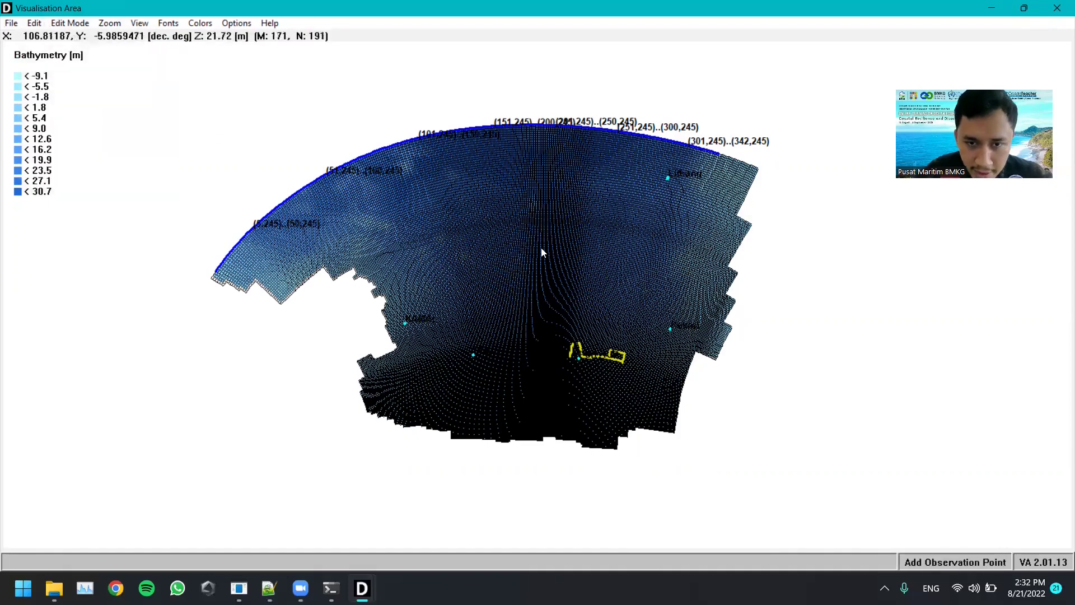
Place a new observation point at M 176, N 212 named New Points.
left_click(500, 200)
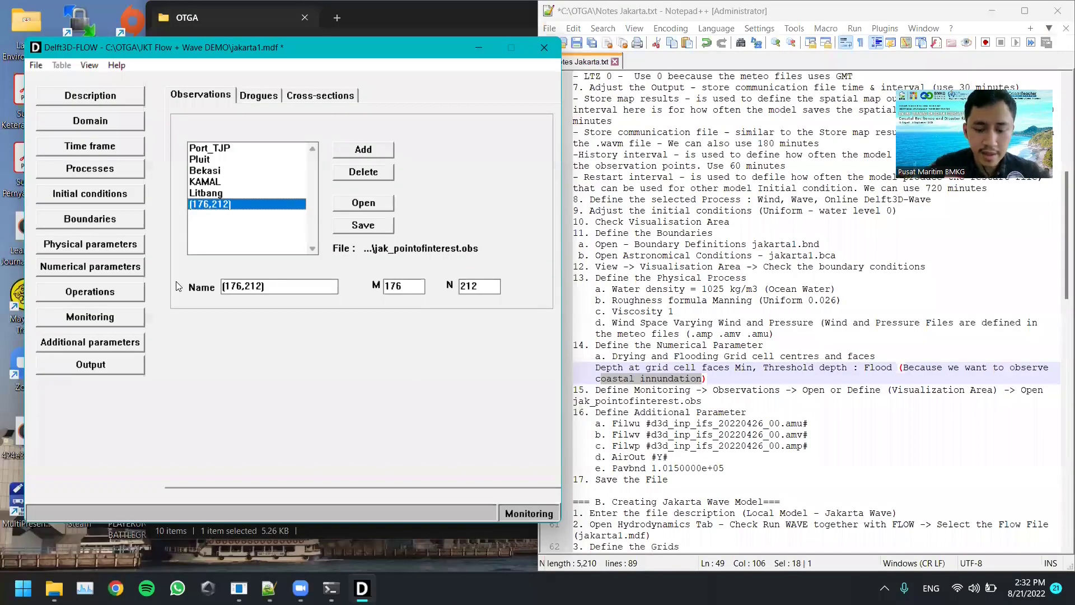
type("New Points")
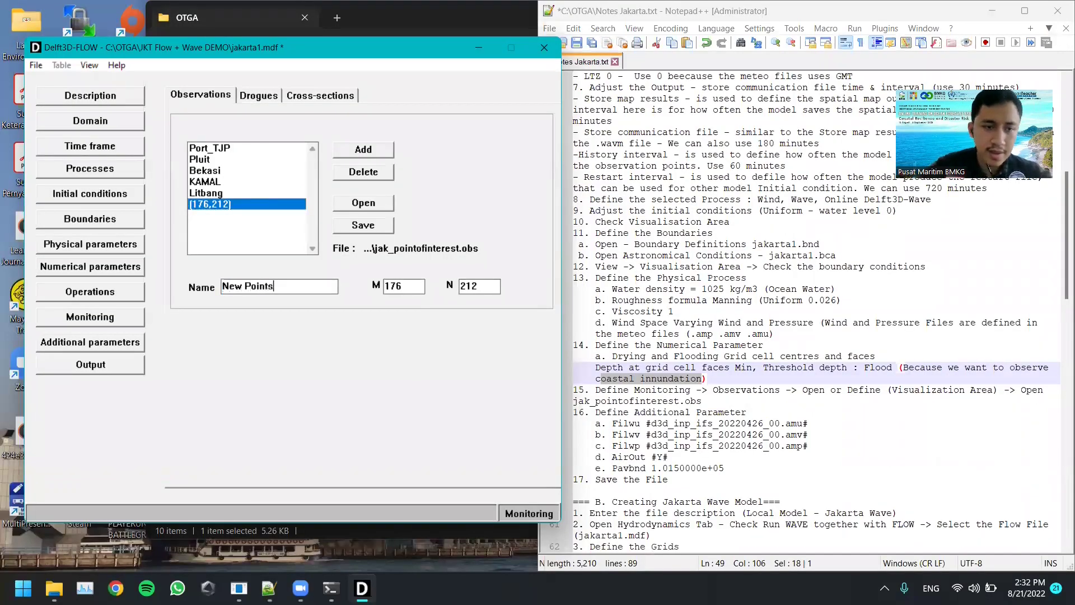
left_click(207, 183)
left_click(206, 193)
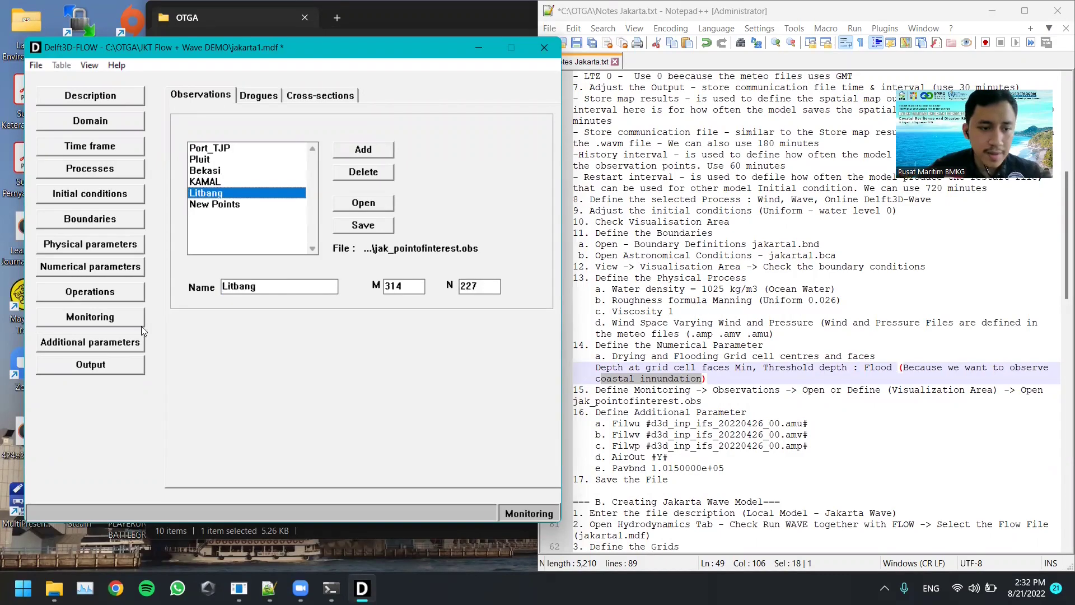
left_click(106, 344)
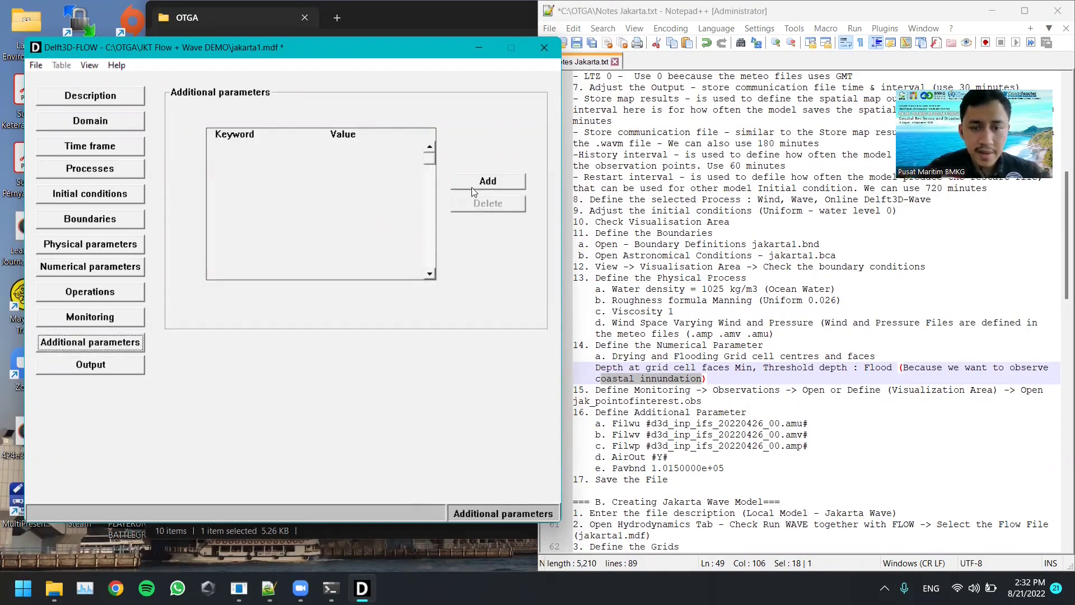
Add five blank keyword/value rows to the additional parameters table.
key("alt+Tab")
key("Down")
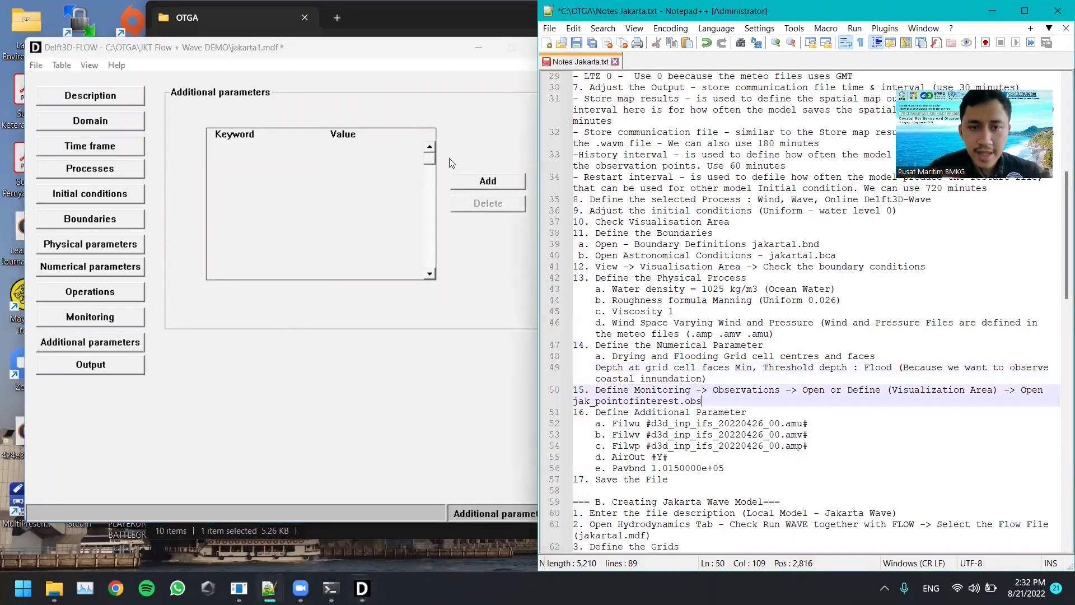
left_click(478, 185)
left_click(487, 185)
left_click(489, 185)
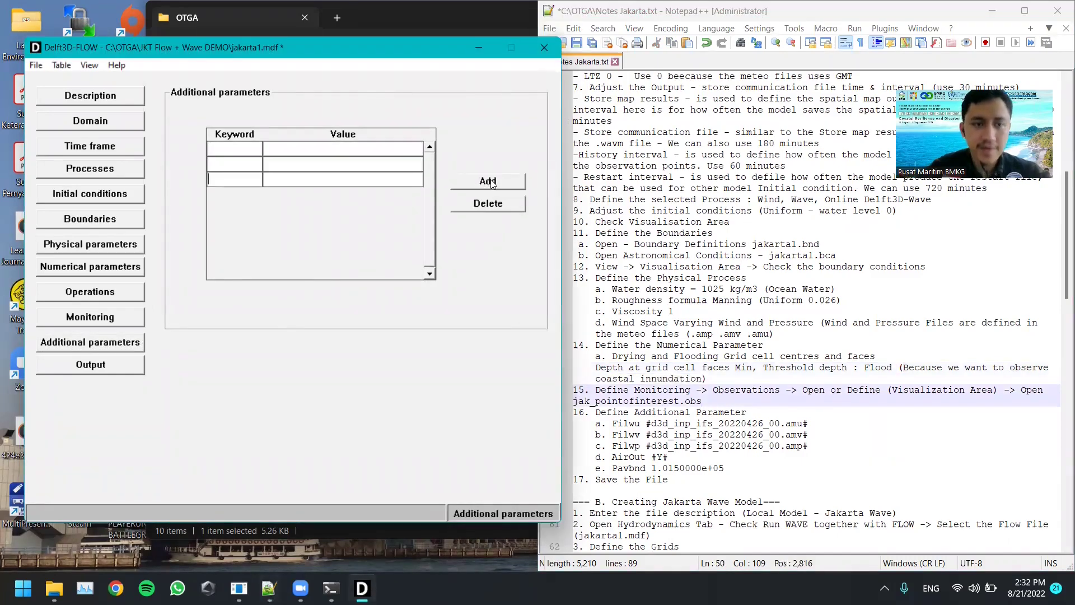
left_click(488, 185)
left_click(489, 185)
scroll(758, 489, "down", 1)
scroll(759, 488, "down", 1)
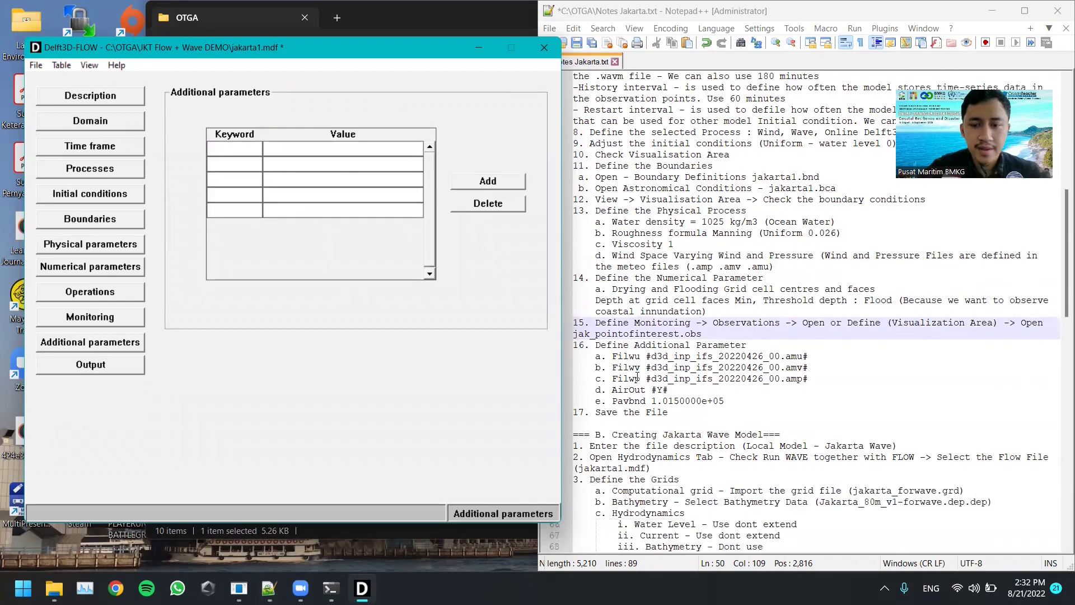
Paste the Filwu and Filwv keywords with their .amu and .amv meteo file values.
left_click(688, 379)
left_click(737, 401)
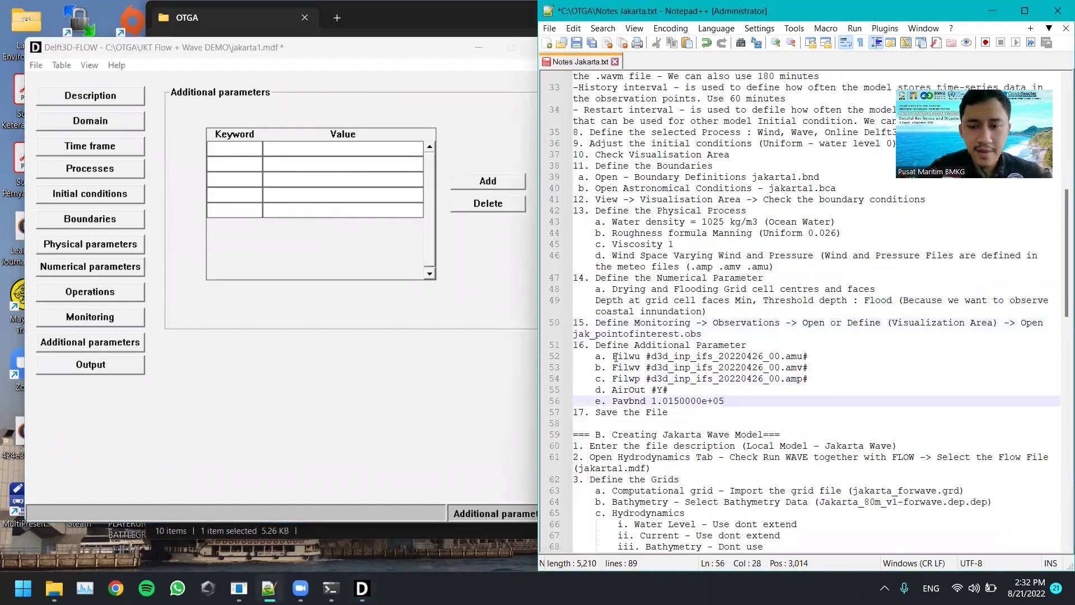
left_click_drag(613, 357, 640, 357)
key("ctrl+c")
left_click(234, 154)
key("ctrl+v")
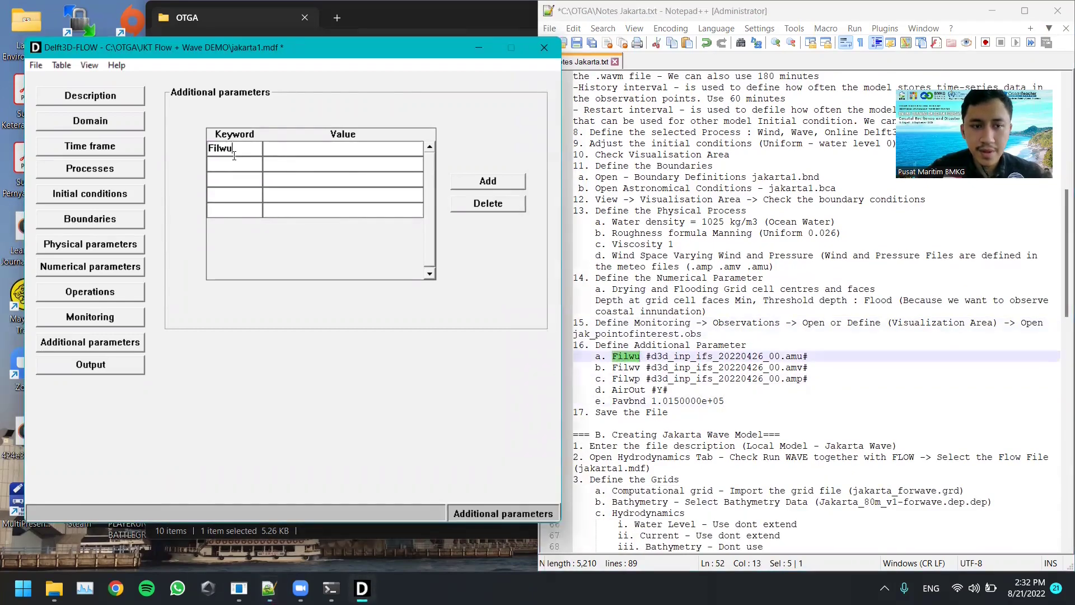
left_click_drag(808, 356, 612, 367)
left_click(281, 151)
type("#d3d_inp_ifs_20220426_00.amu#")
left_click(342, 178)
type("Filwv")
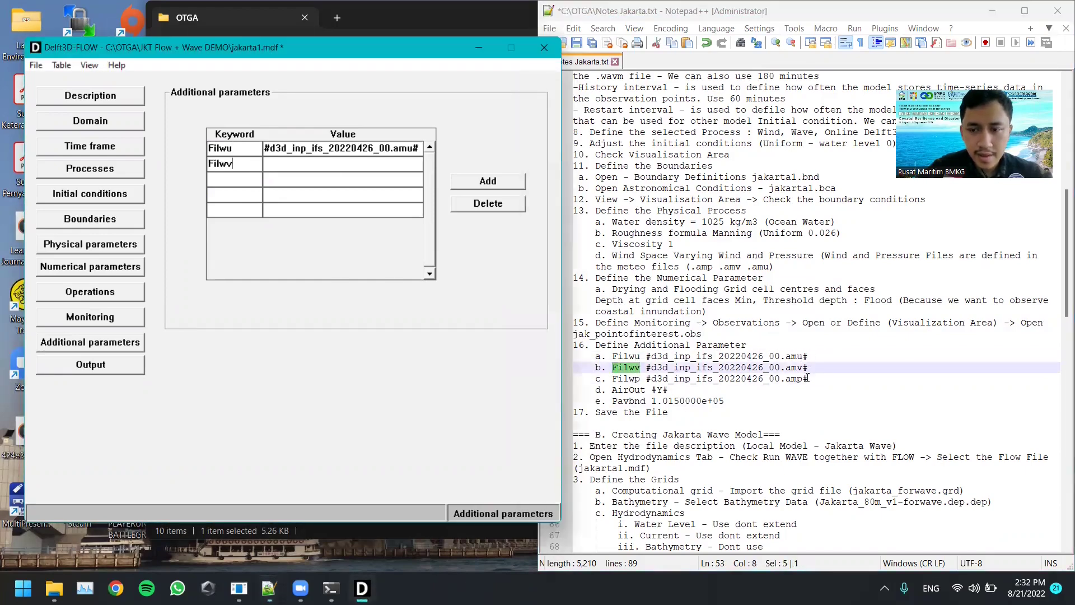
left_click_drag(808, 367, 612, 378)
left_click(324, 166)
type("#d3d_inp_ifs_20220426_00.amv#")
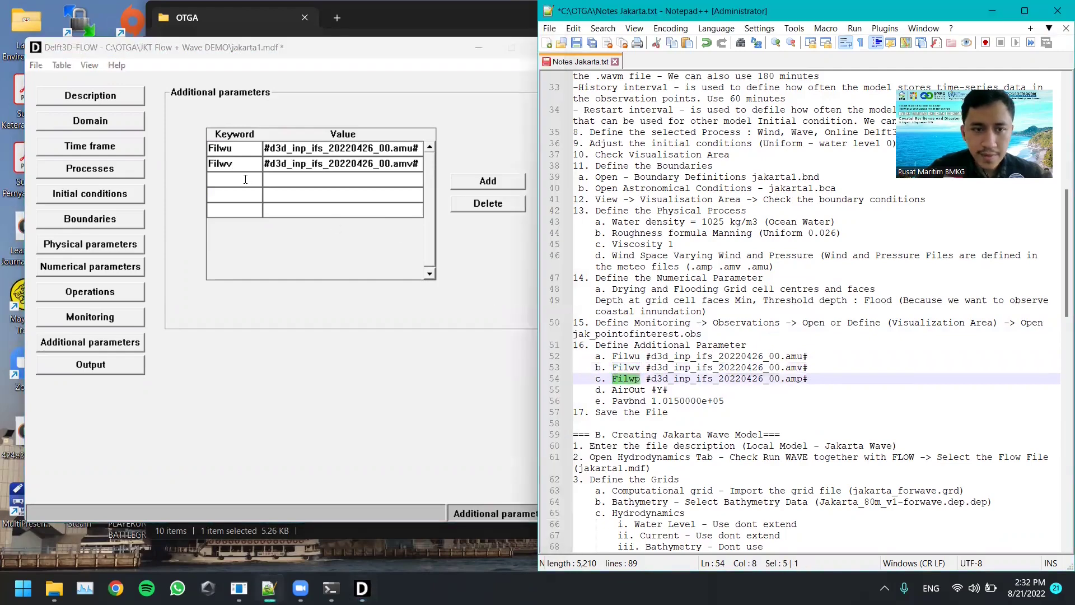
Enter the Filwp keyword with its .amp meteo file value.
left_click(245, 179)
left_click_drag(812, 379, 648, 380)
key("ctrl+c")
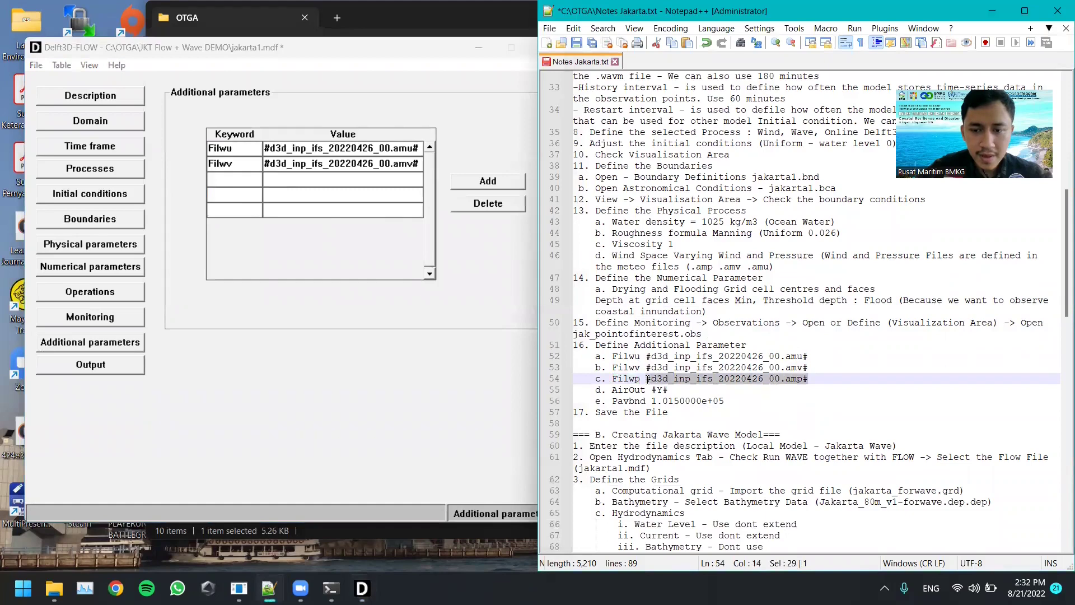
left_click(311, 185)
key("ctrl+v")
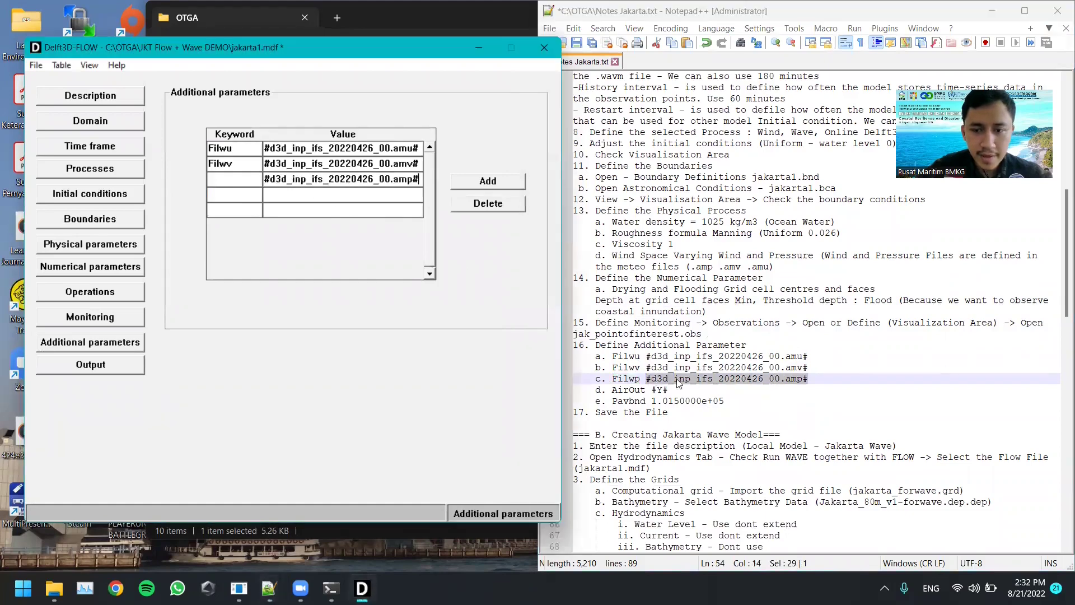
mouse_move(640, 379)
left_mouse_down()
mouse_move(612, 378)
mouse_move(612, 389)
mouse_move(665, 390)
mouse_move(653, 392)
left_mouse_up()
key("ctrl+c")
left_click(234, 180)
key("ctrl+v")
Add the AirOut keyword with value #Y#.
left_click(666, 390)
key("ctrl+c")
key("alt+Tab")
key("ctrl+v")
left_click(722, 401)
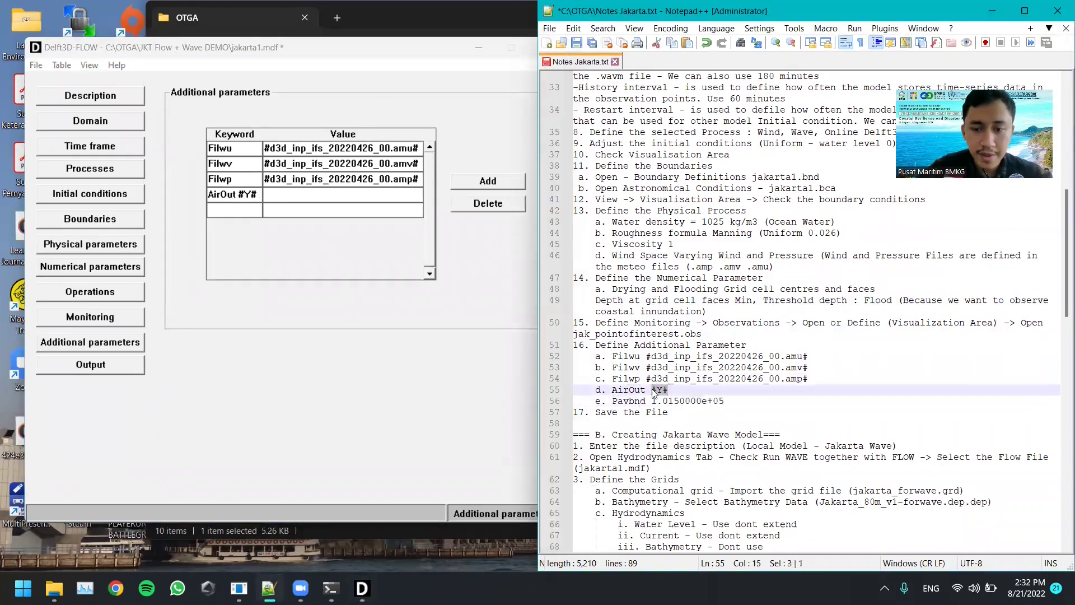
left_click(271, 192)
key("BackSpace")
key("BackSpace")
key("BackSpace")
key("BackSpace")
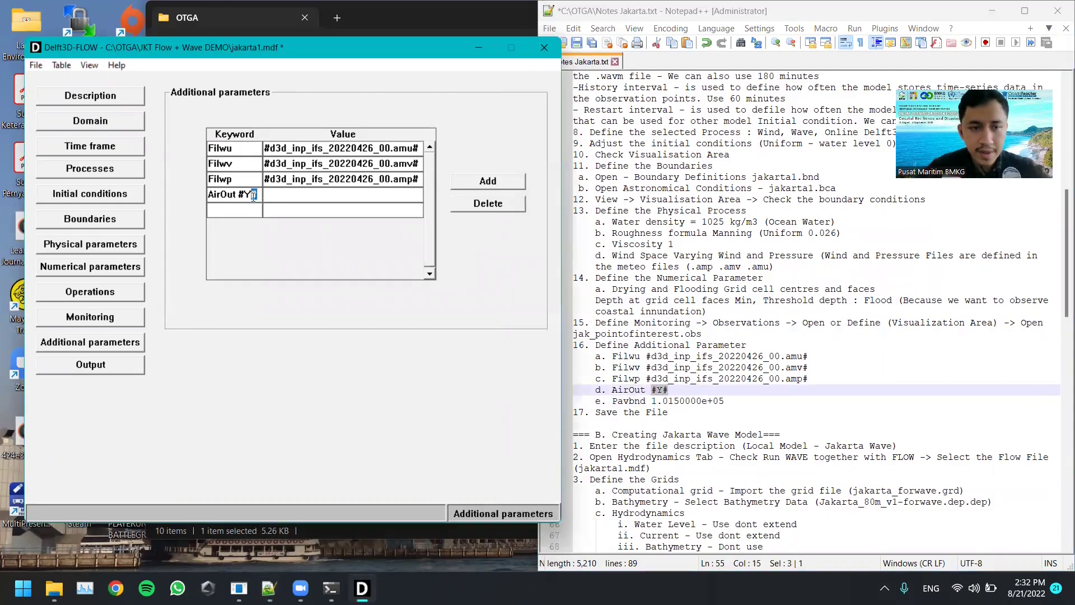
left_click(609, 315)
left_click_drag(669, 389, 652, 390)
left_click(283, 193)
key("ctrl+v")
Add the Pavbnd keyword with boundary pressure value 1.0150000e+05.
left_click_drag(725, 401, 611, 390)
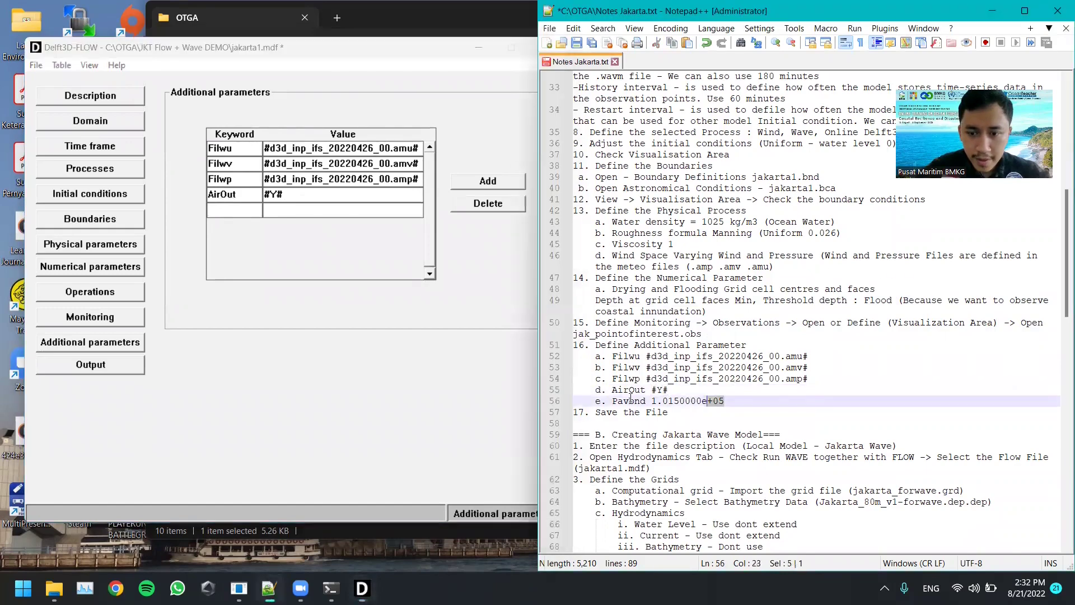
left_click_drag(725, 401, 647, 400)
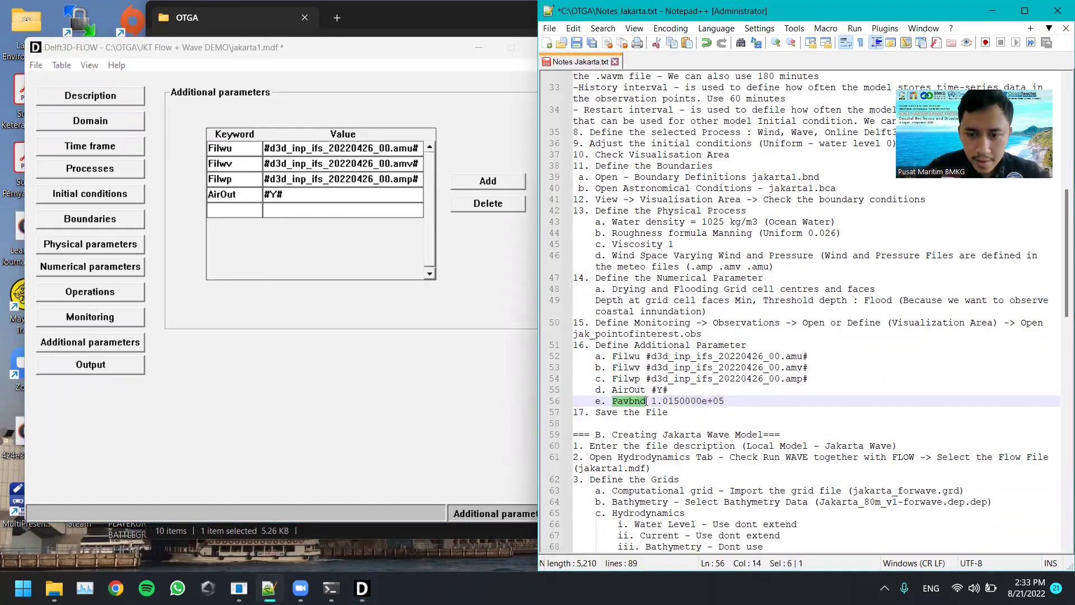
left_click(251, 214)
key("ctrl+v")
left_click_drag(727, 401, 651, 401)
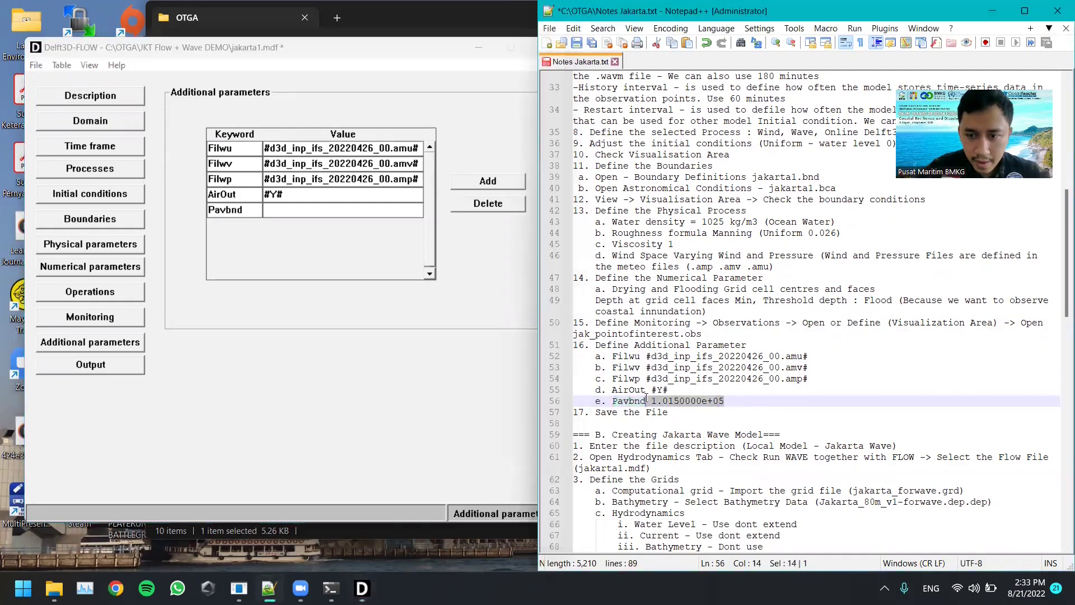
key("ctrl+c")
left_click(292, 211)
key("ctrl+v")
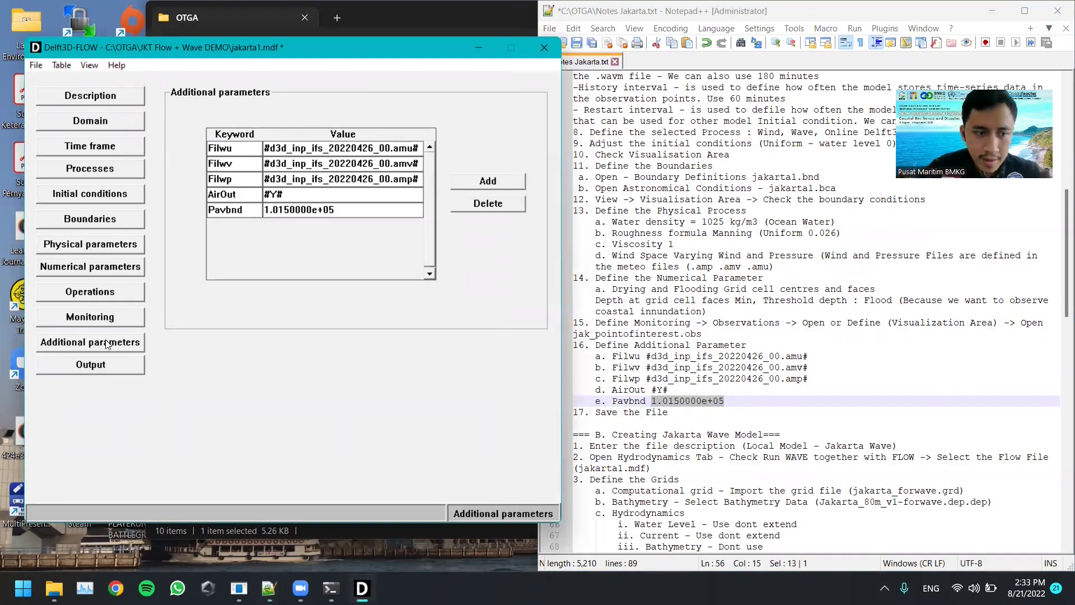
left_click(119, 367)
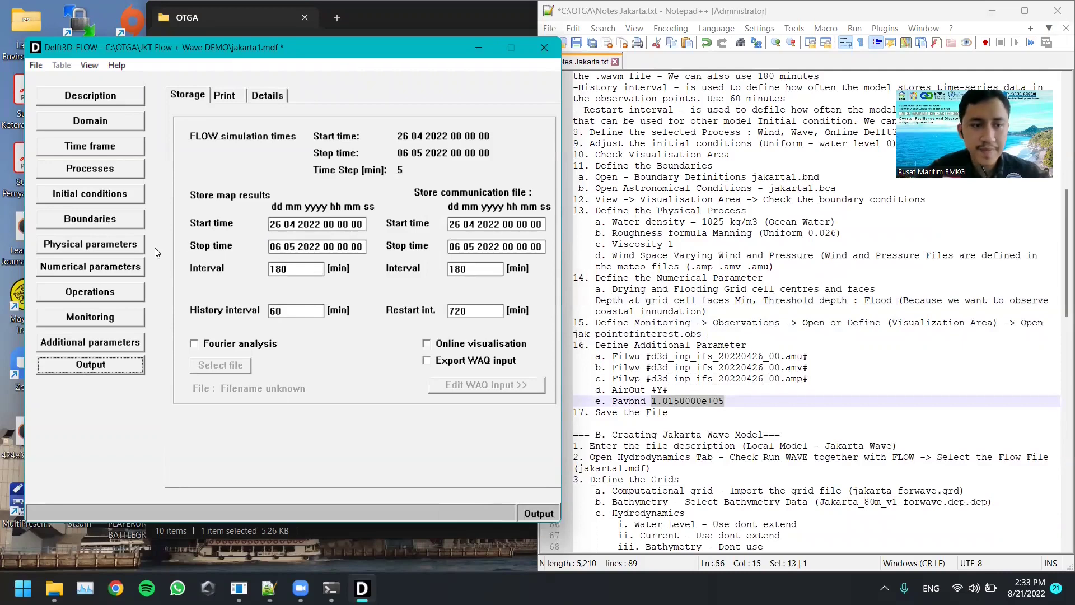
left_click(285, 225)
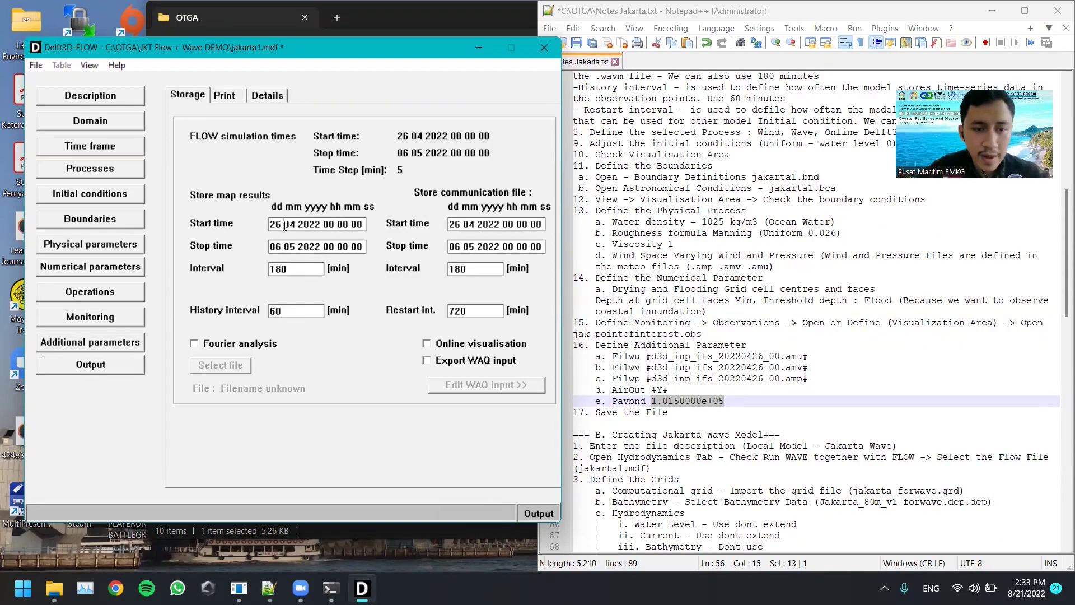
left_click(271, 312)
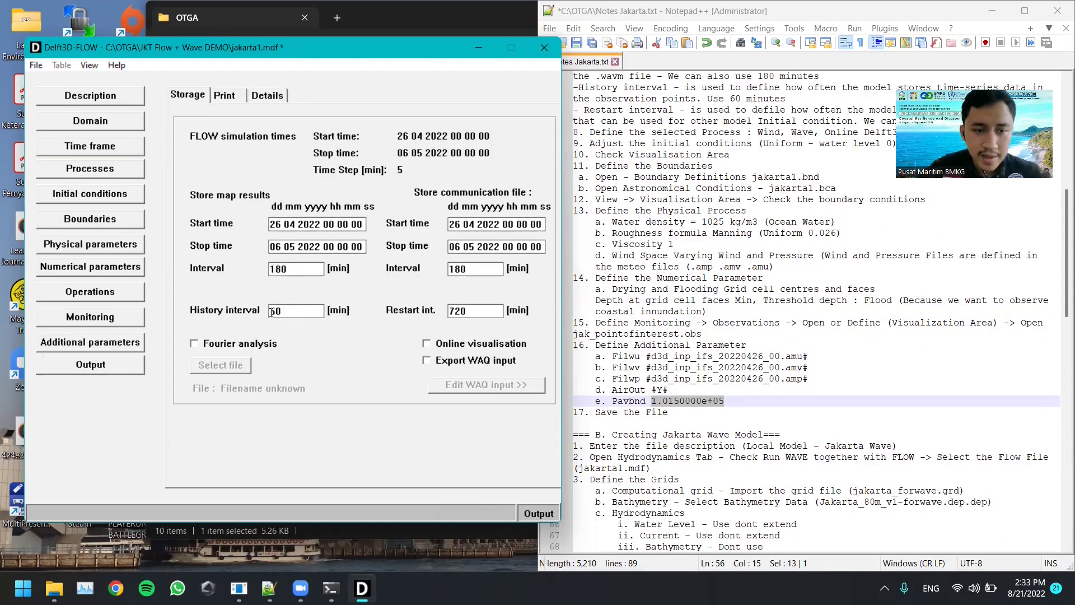
left_click(469, 311)
left_click(226, 96)
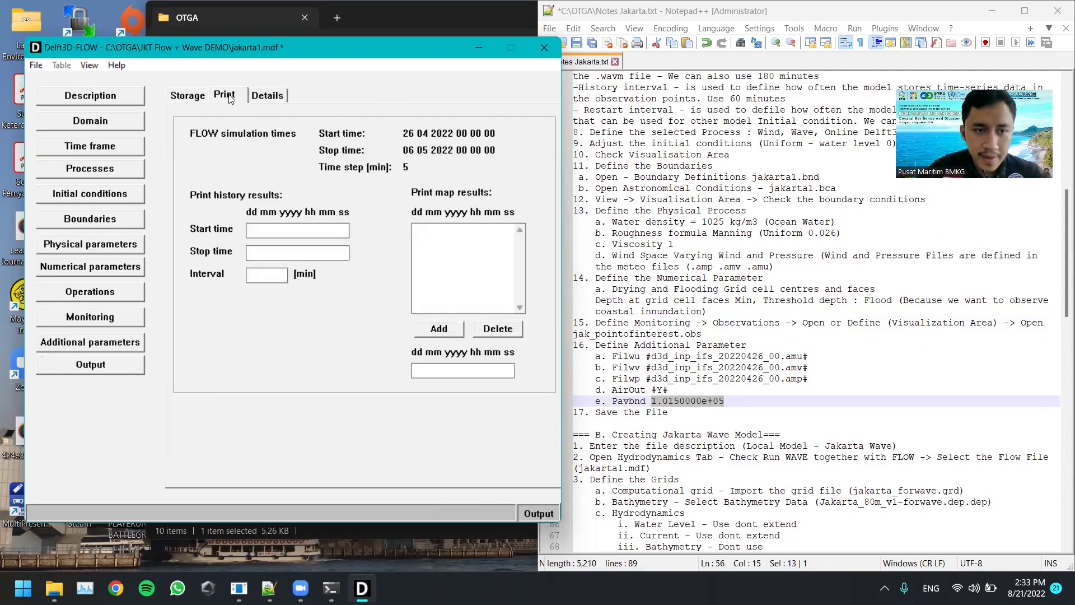
left_click(267, 99)
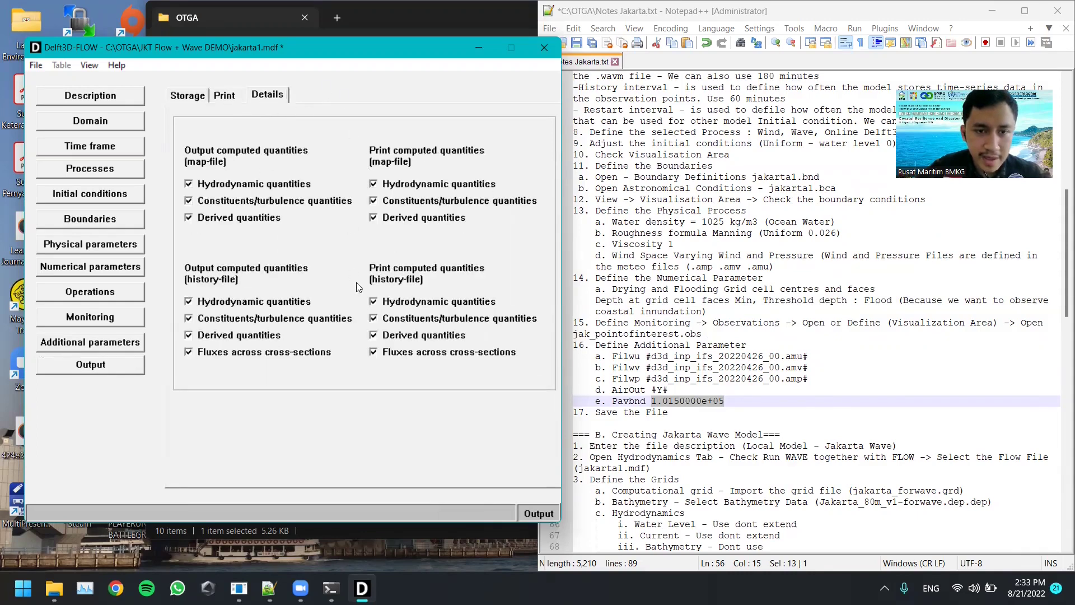
left_click(184, 97)
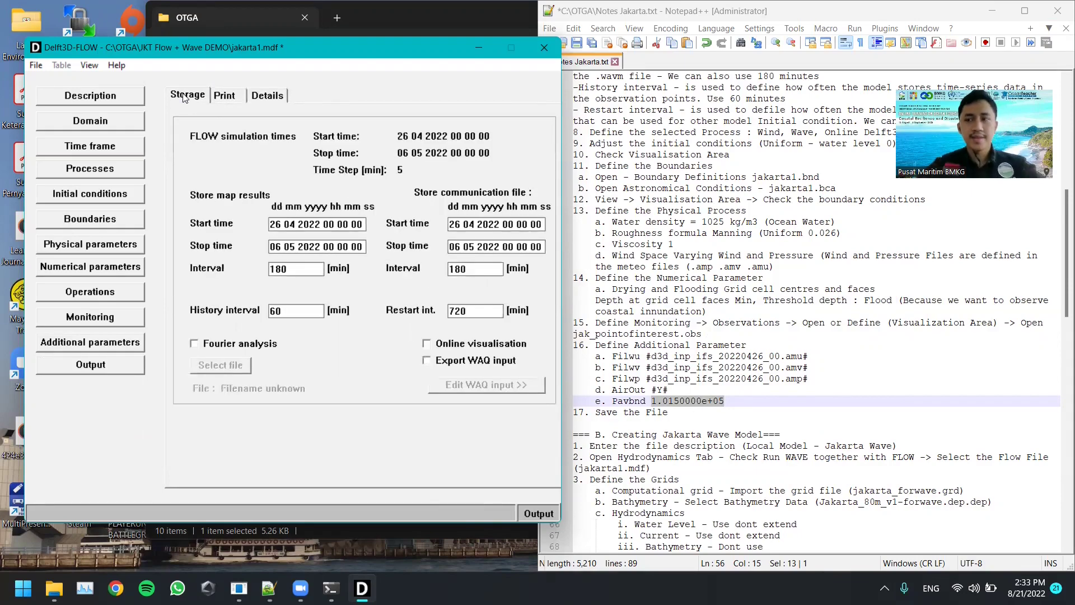